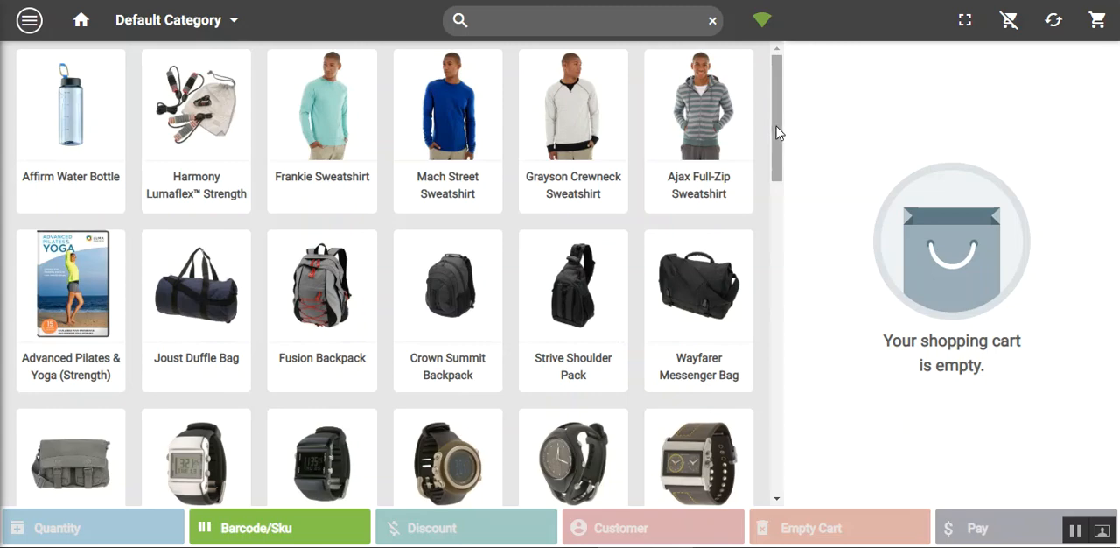
Check the currency options in the cashier menu, leave USD selected, and return to the product list
{"action": "left_click_drag", "start_coordinate": [782, 133], "coordinate": [707, 39]}
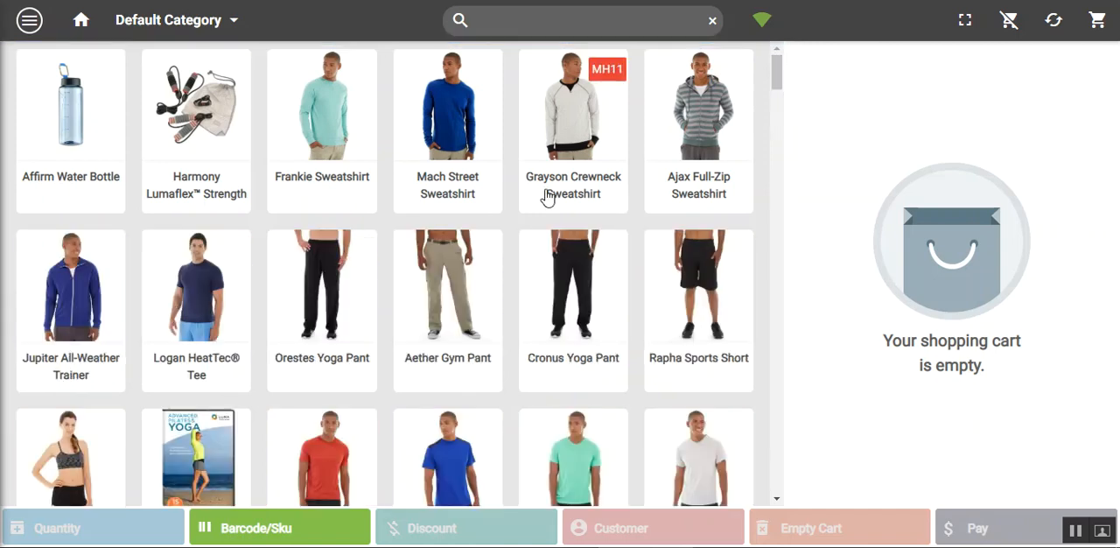
{"action": "left_click", "coordinate": [29, 20]}
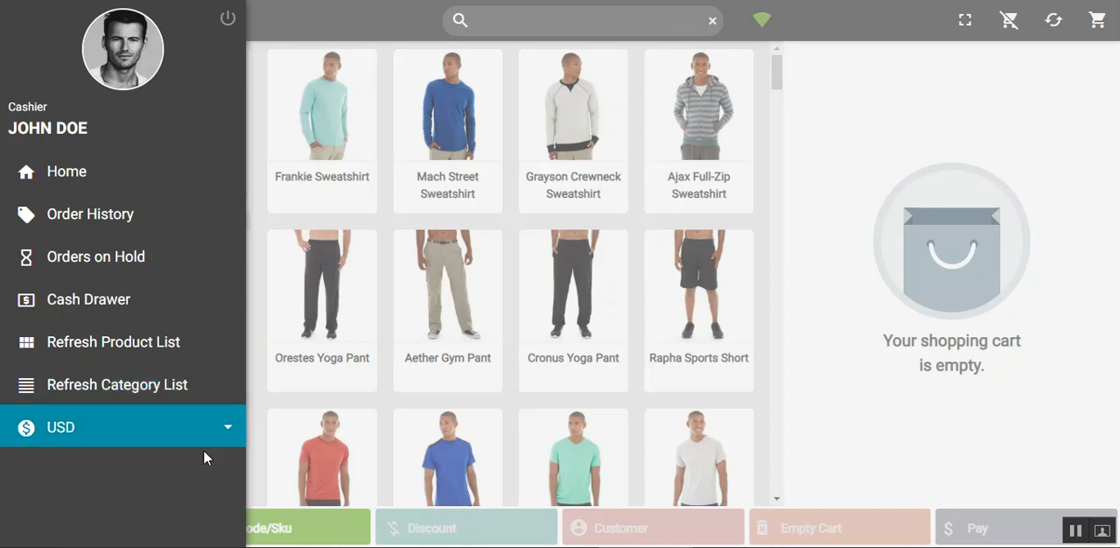
{"action": "left_click", "coordinate": [227, 429]}
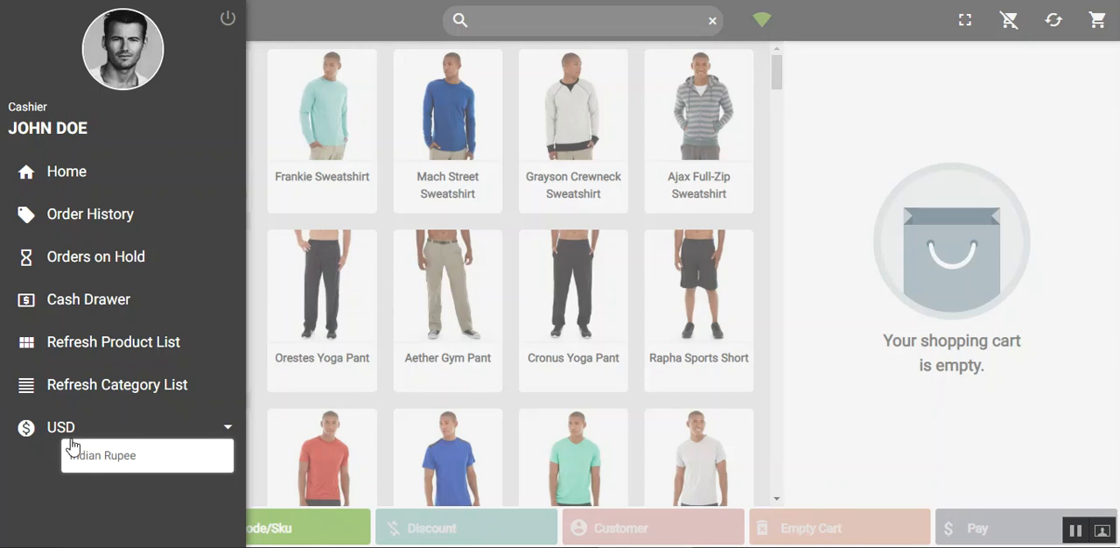
{"action": "left_click", "coordinate": [145, 430]}
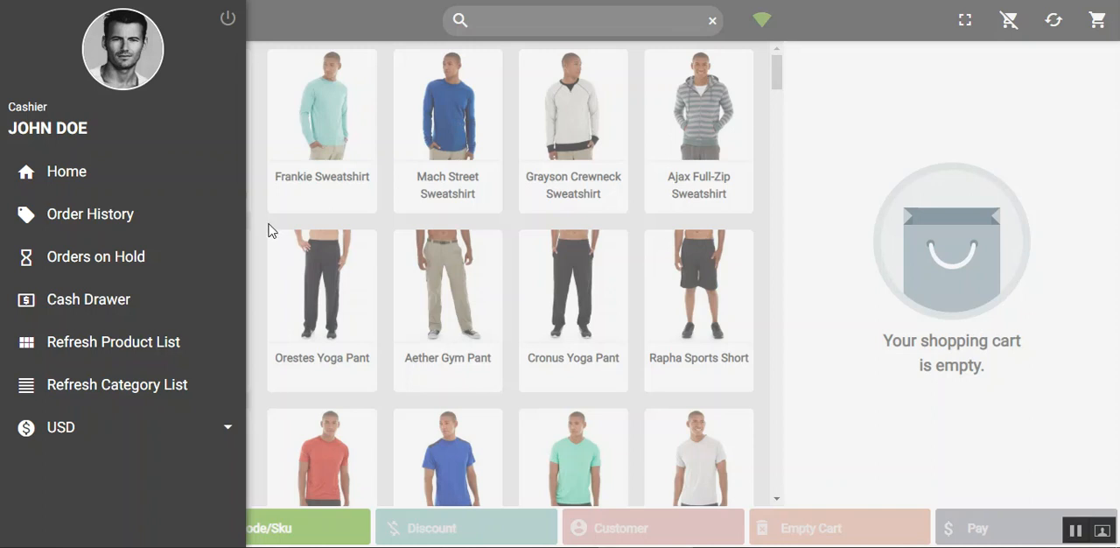
{"action": "left_click", "coordinate": [306, 21]}
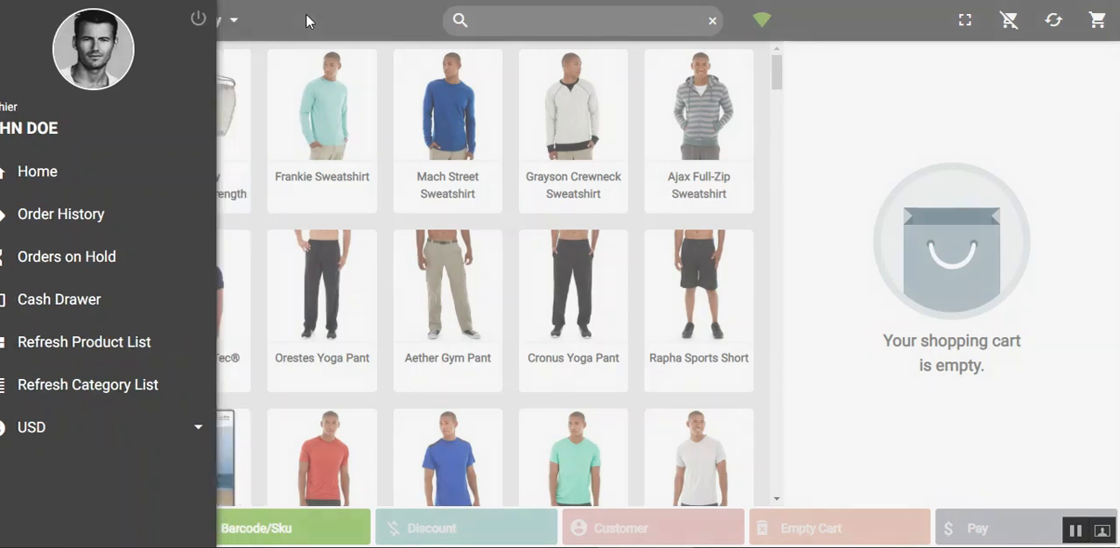
{"action": "left_click", "coordinate": [488, 307]}
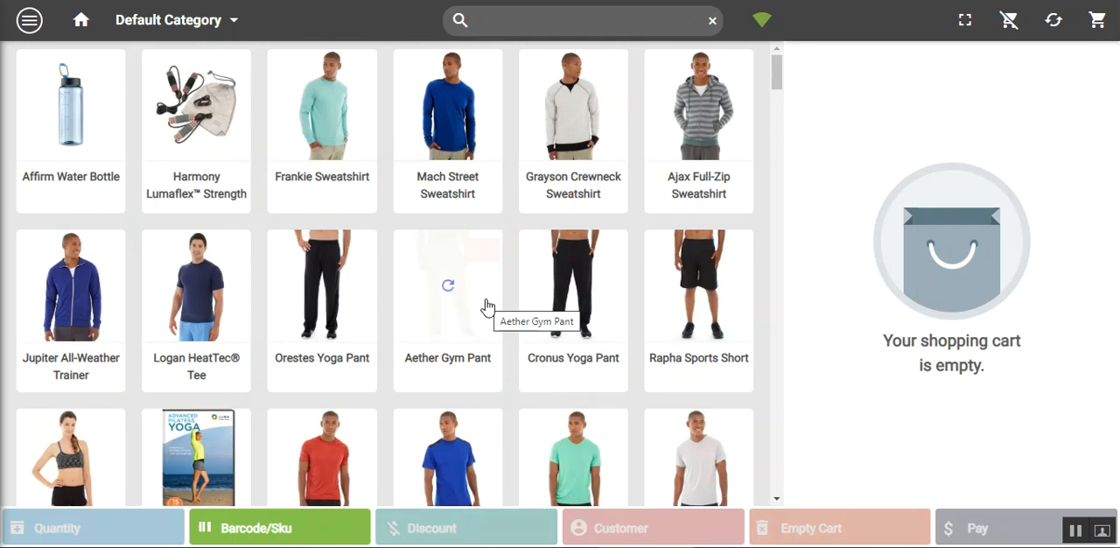
Browse the Women category's Tops, viewing the products under Tees and Jackets
{"action": "left_click", "coordinate": [235, 24]}
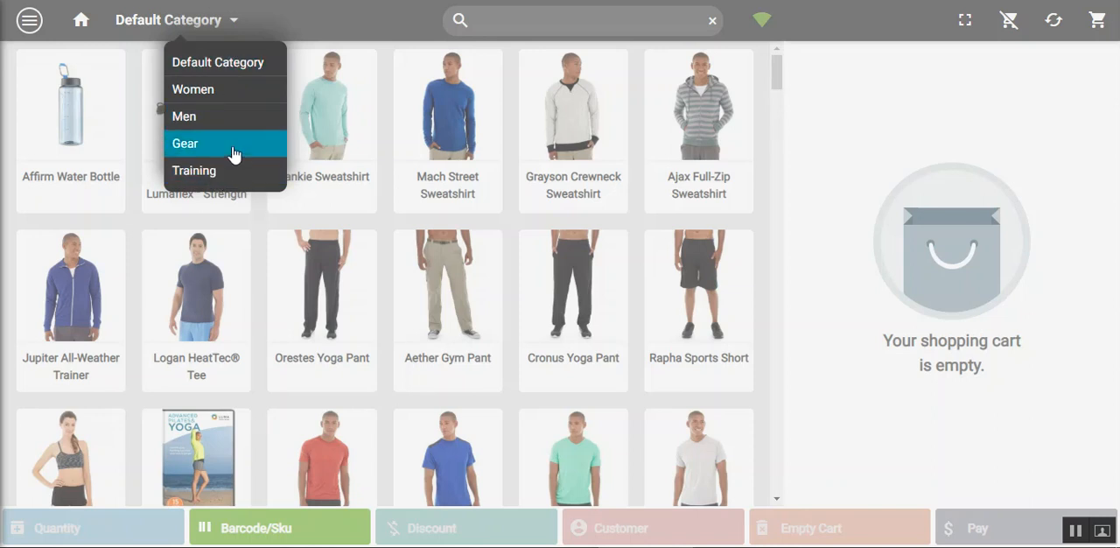
{"action": "left_click", "coordinate": [223, 96]}
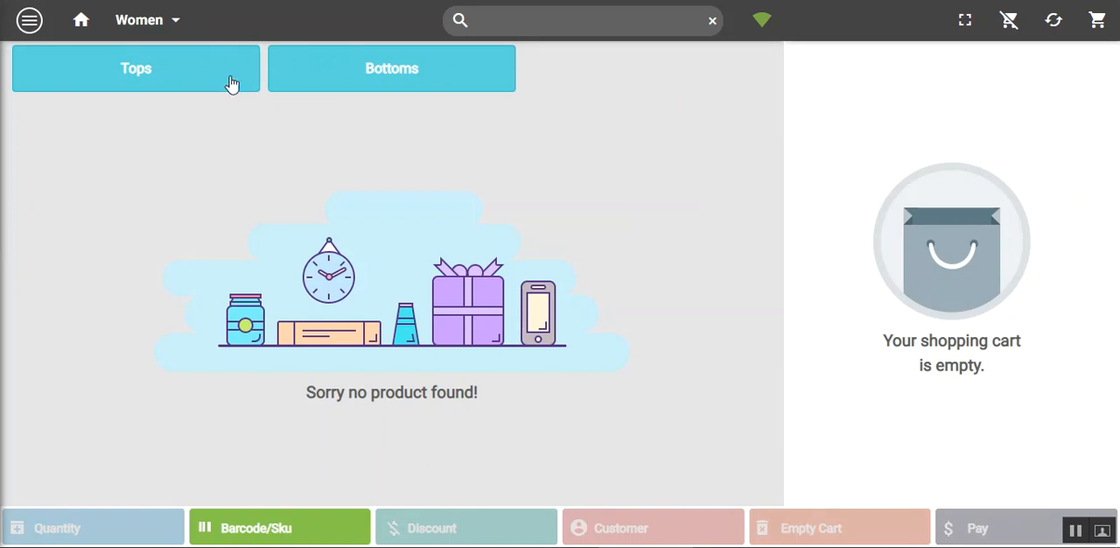
{"action": "left_click", "coordinate": [212, 83]}
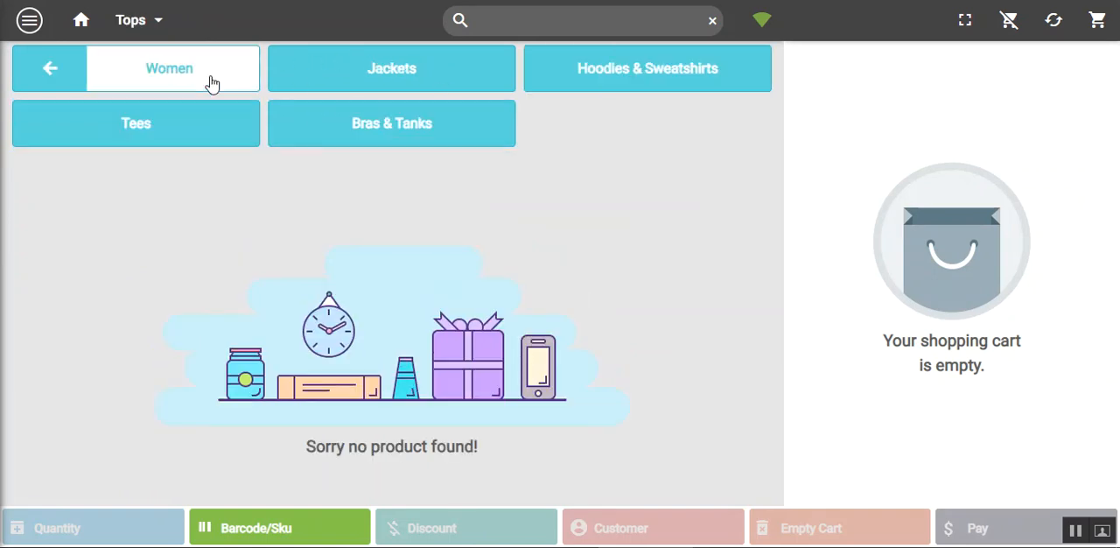
{"action": "left_click", "coordinate": [195, 132]}
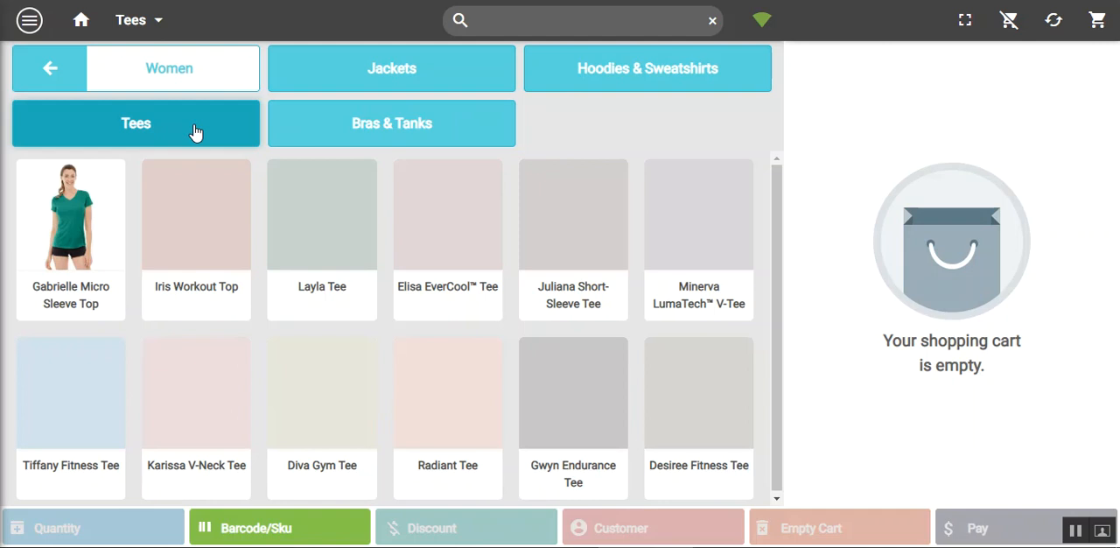
{"action": "left_click", "coordinate": [402, 58]}
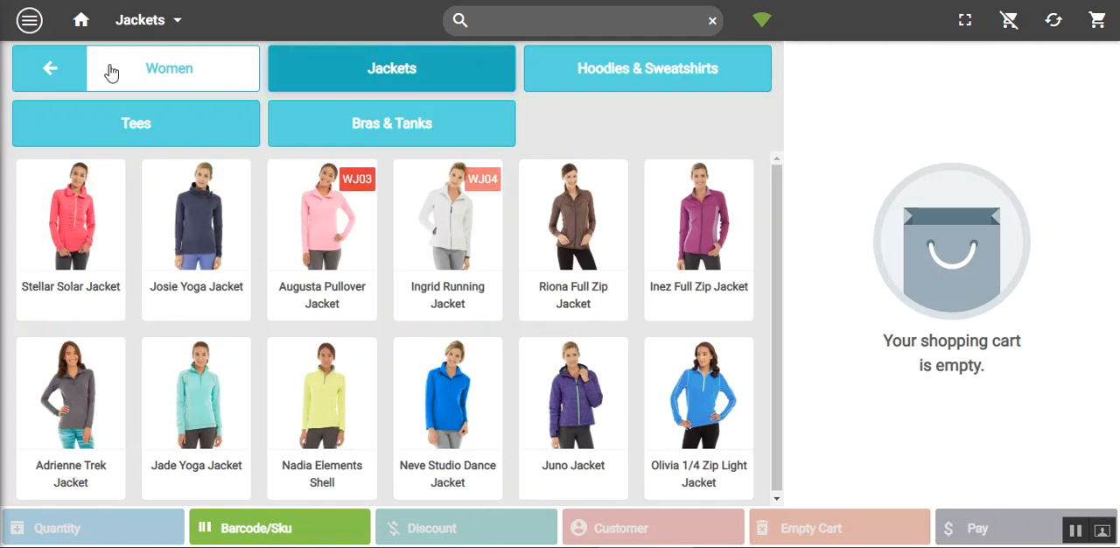
Go back from Tops to Women and switch the product list to Default Category
{"action": "left_click", "coordinate": [52, 76]}
{"action": "left_click", "coordinate": [171, 28]}
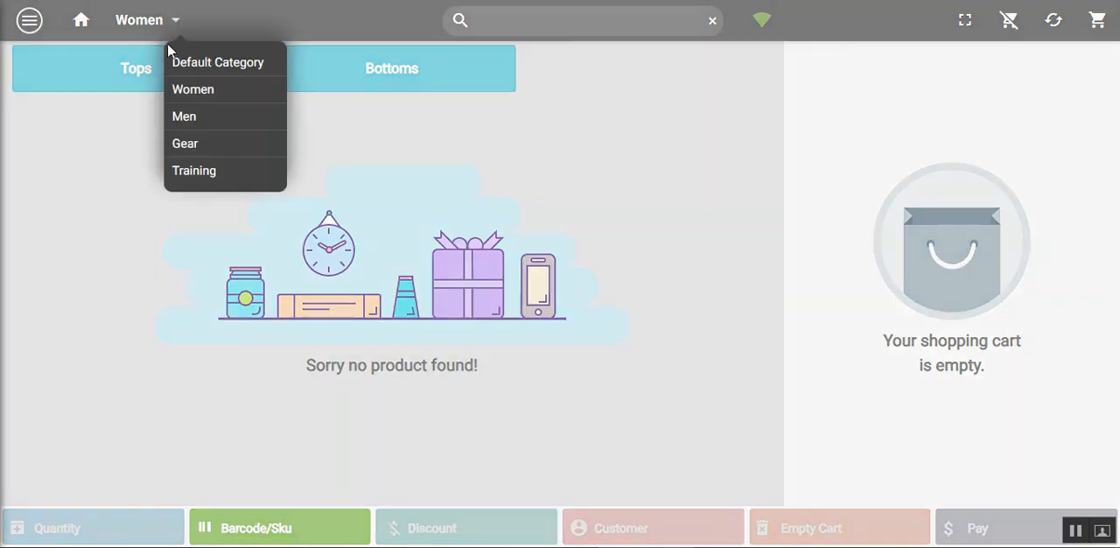
{"action": "left_click", "coordinate": [224, 63]}
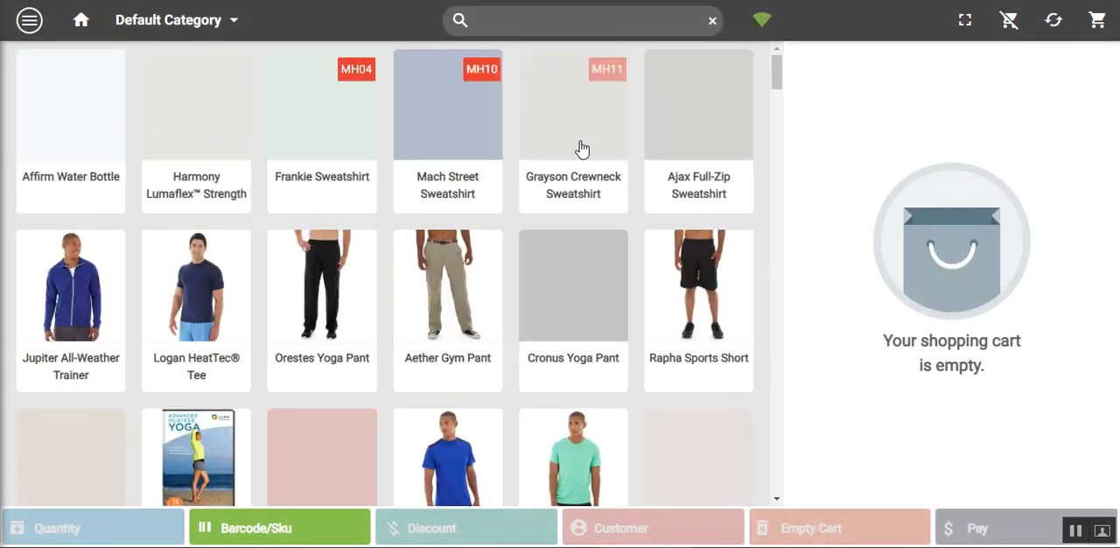
Add one Affirm Water Bottle from the Default Category products to the cart
{"action": "mouse_move", "coordinate": [776, 77]}
{"action": "left_mouse_down"}
{"action": "mouse_move", "coordinate": [765, 242]}
{"action": "mouse_move", "coordinate": [771, 72]}
{"action": "left_mouse_up"}
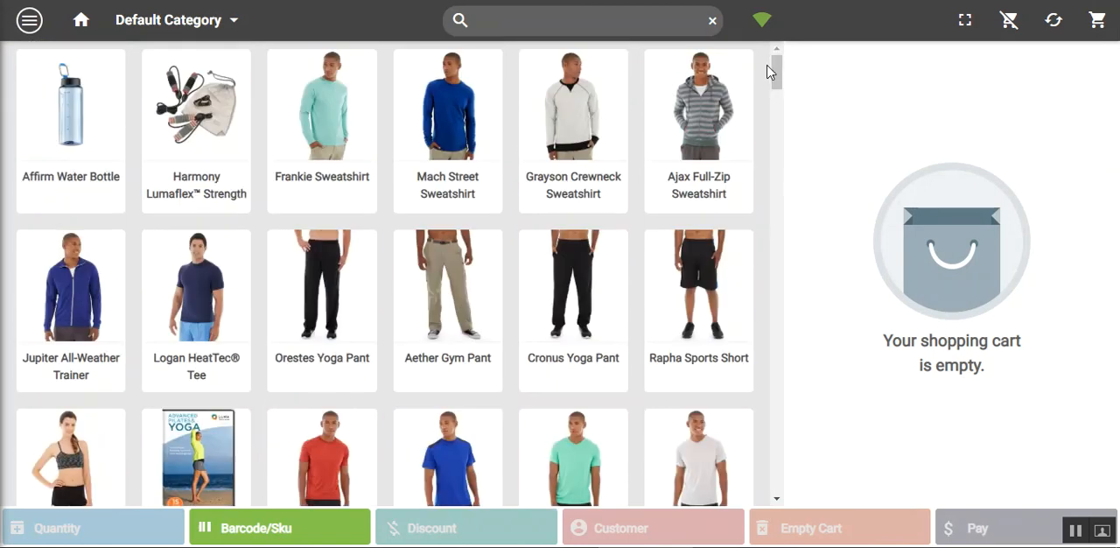
{"action": "left_click", "coordinate": [485, 181]}
{"action": "left_click", "coordinate": [54, 160]}
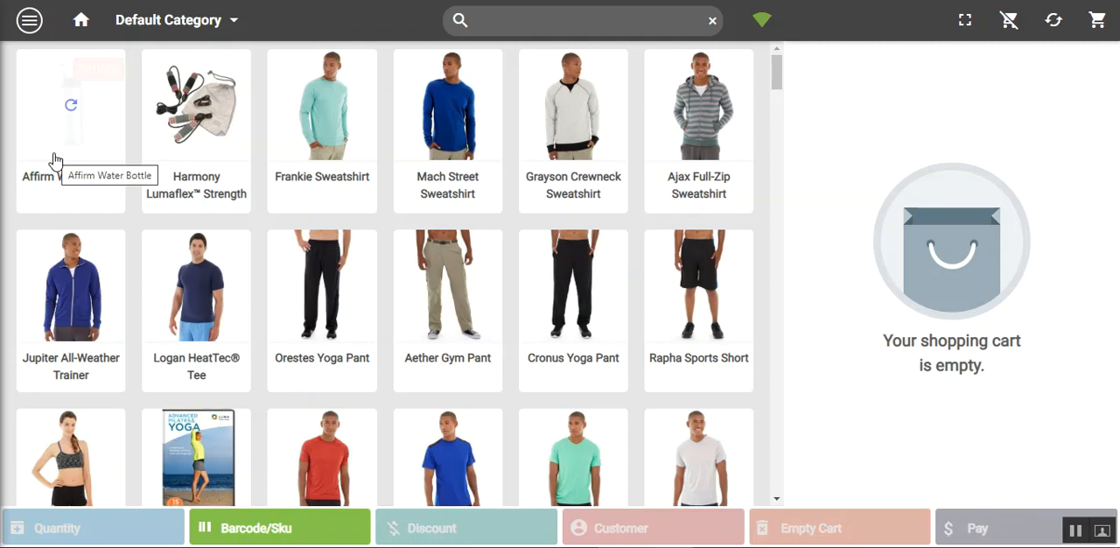
{"action": "left_click", "coordinate": [293, 170]}
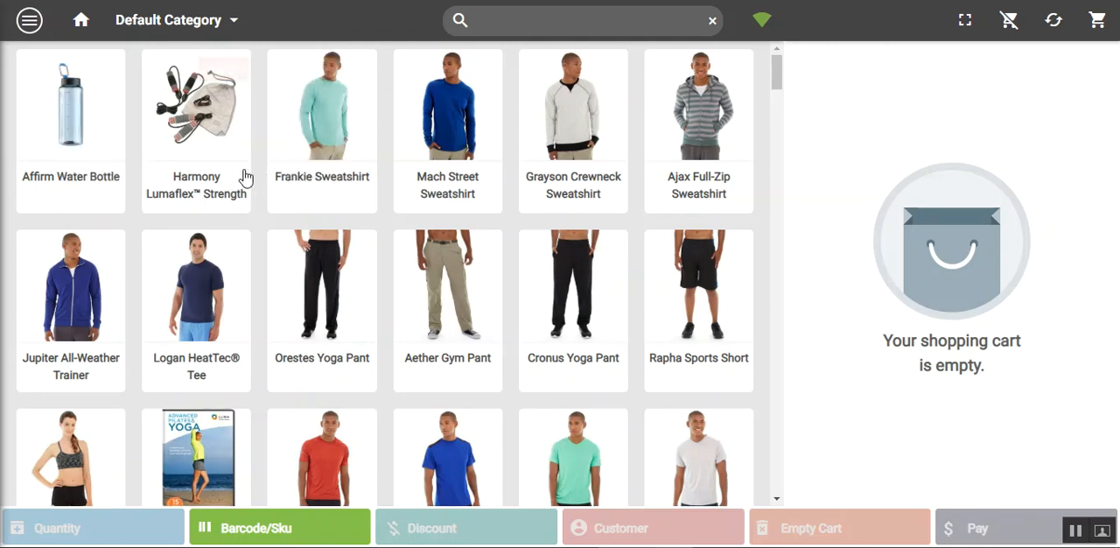
{"action": "left_click", "coordinate": [91, 147]}
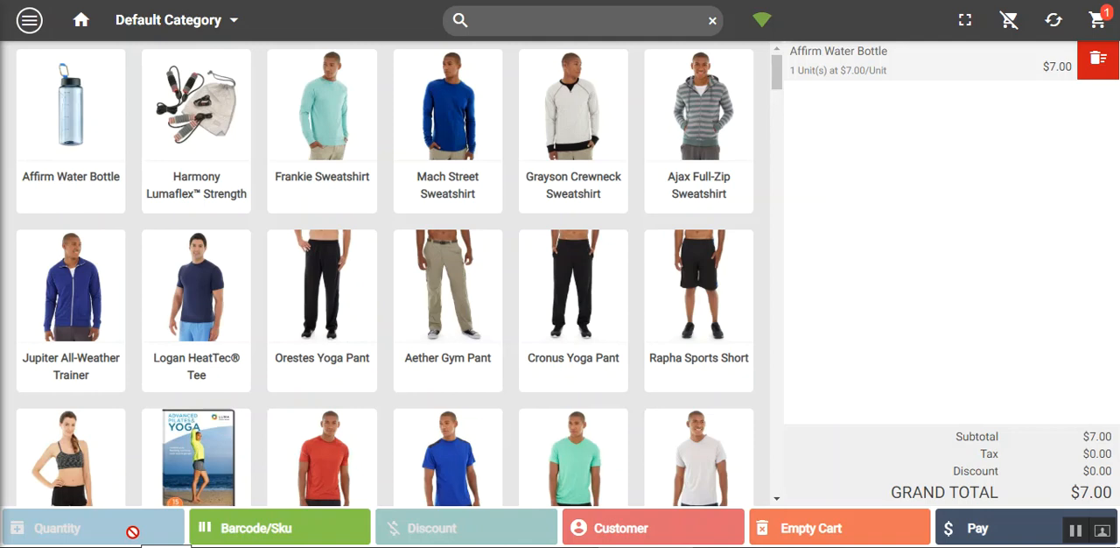
Try to add a product by SKU or barcode with a blank entry, and close the entry dialog
{"action": "left_click", "coordinate": [253, 530]}
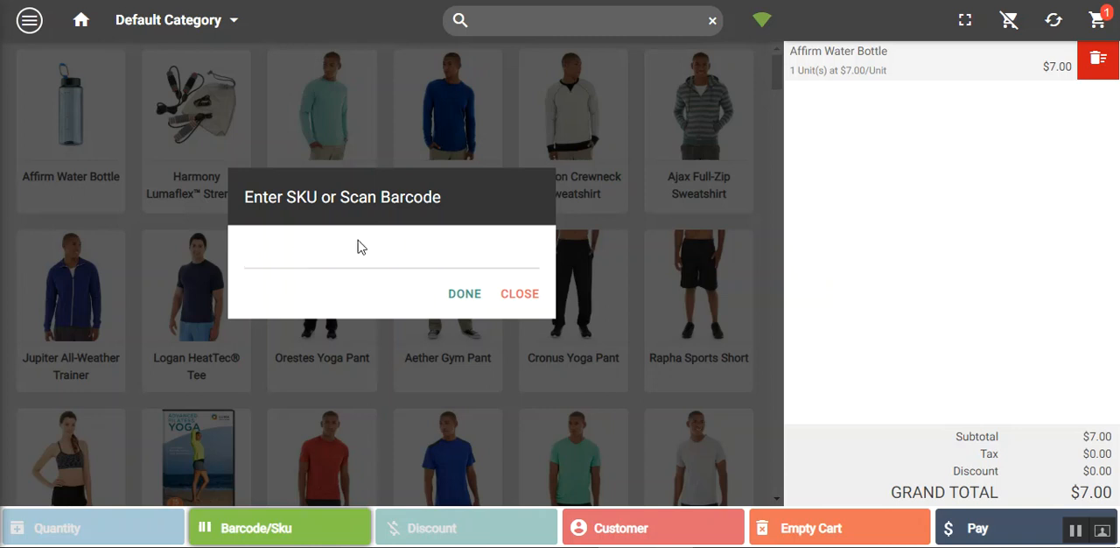
{"action": "left_click", "coordinate": [476, 300]}
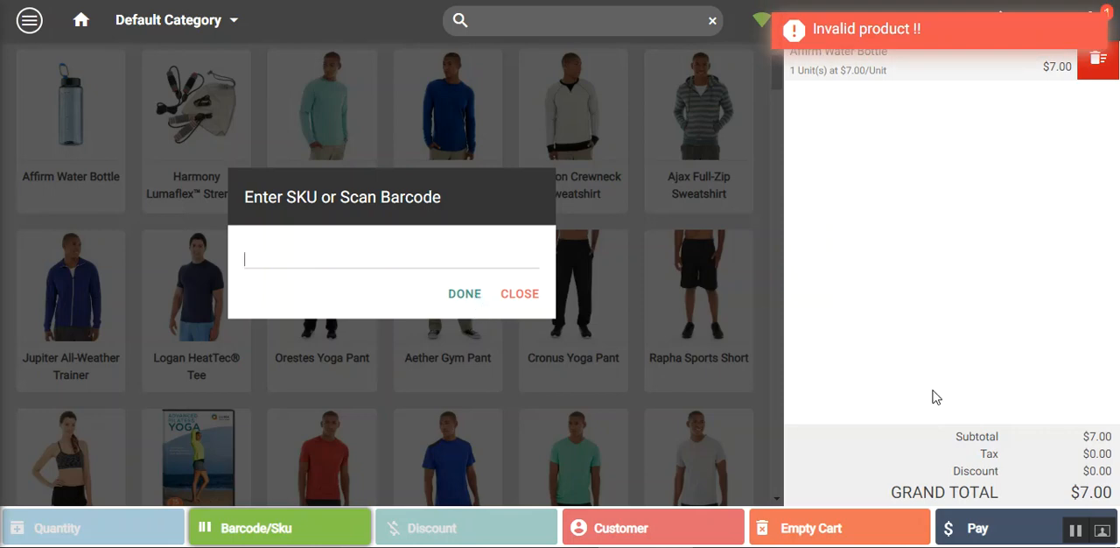
{"action": "left_click", "coordinate": [520, 300]}
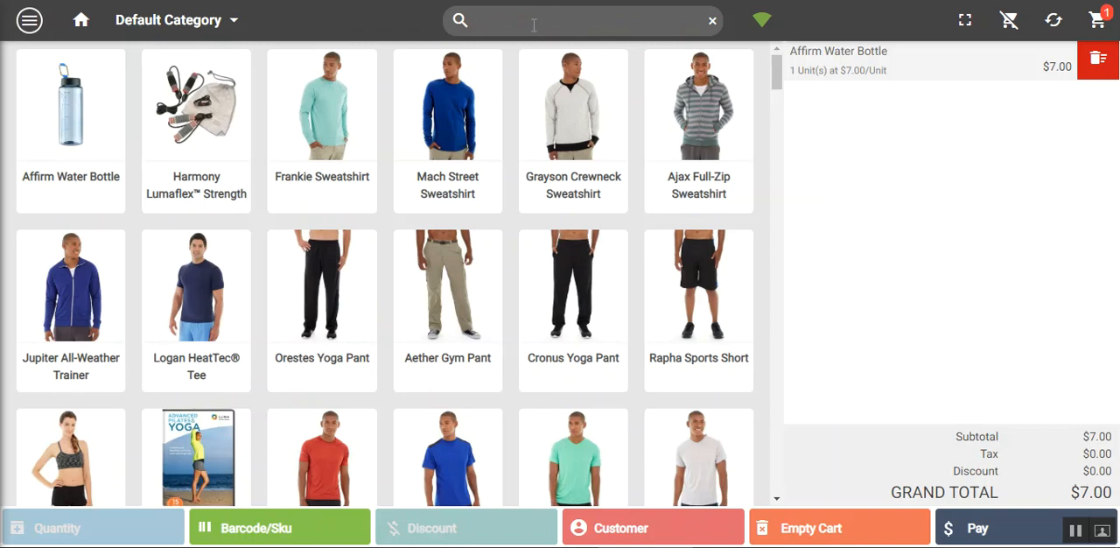
Search the products for "frankie" and clear the search to list all products again
{"action": "type", "text": "nkie"}
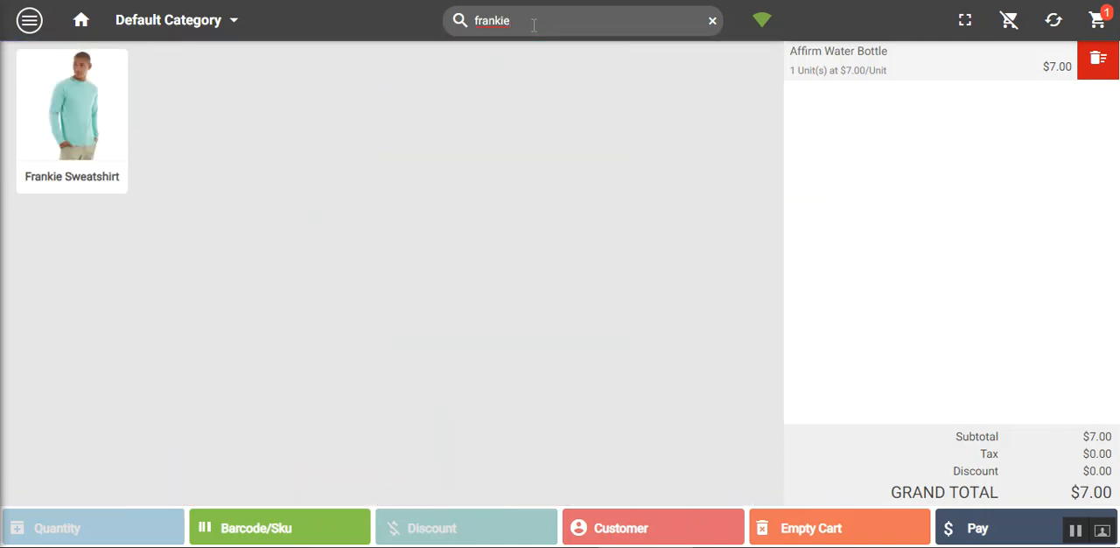
{"action": "key", "text": "BackSpace"}
{"action": "key", "text": "BackSpace"}
{"action": "key", "text": "BackSpace"}
{"action": "key", "text": "BackSpace"}
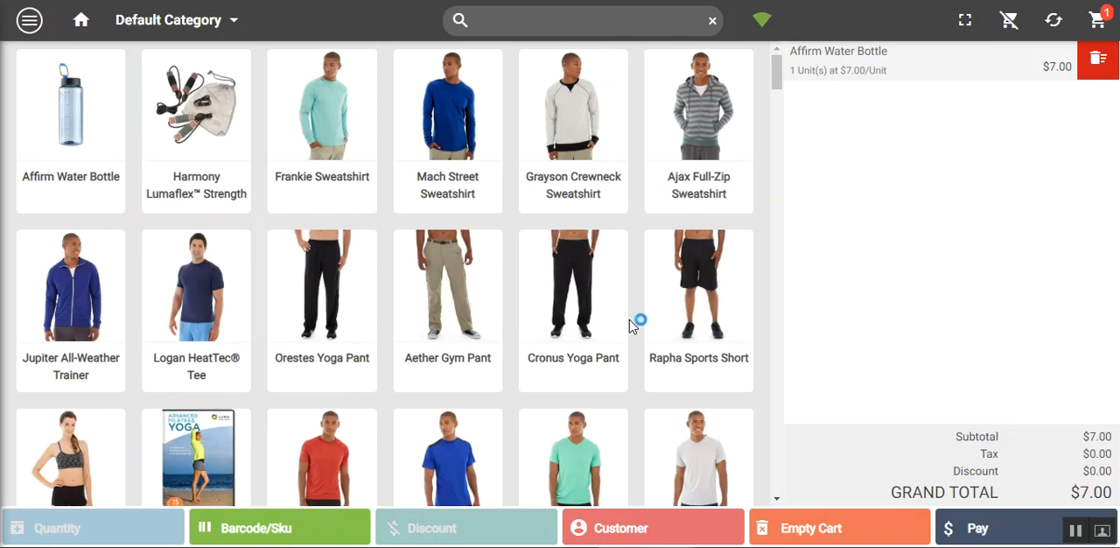
Switch the POS to offline mode and back to online mode
{"action": "left_click", "coordinate": [763, 26]}
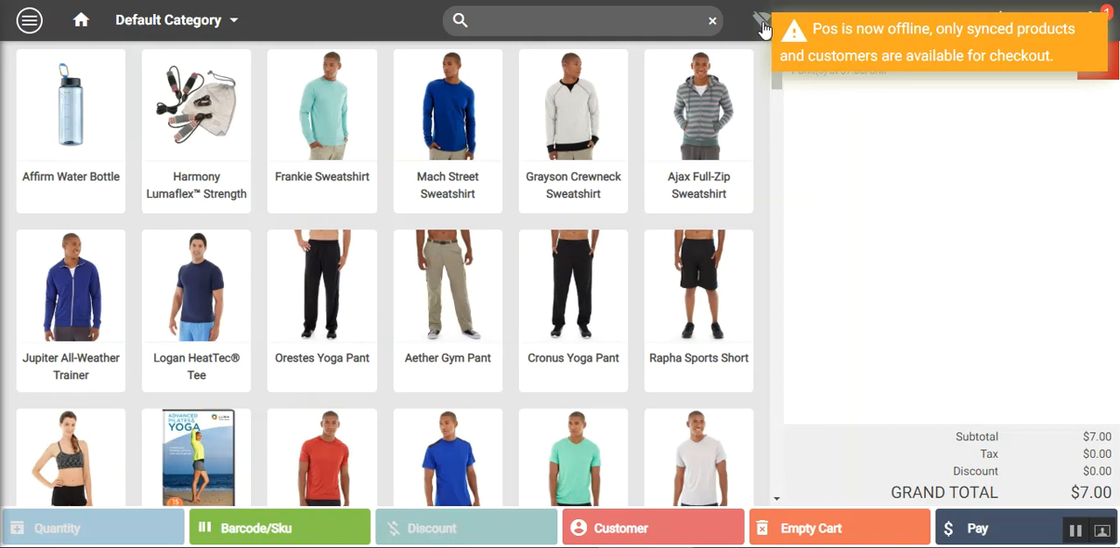
{"action": "left_click", "coordinate": [878, 41]}
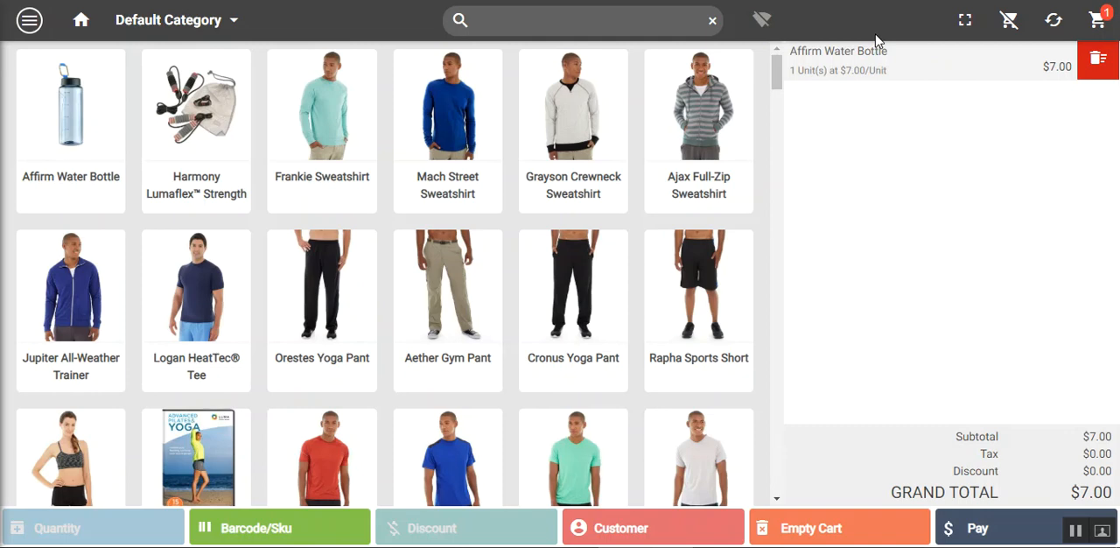
{"action": "left_click", "coordinate": [762, 22]}
{"action": "left_click", "coordinate": [29, 22]}
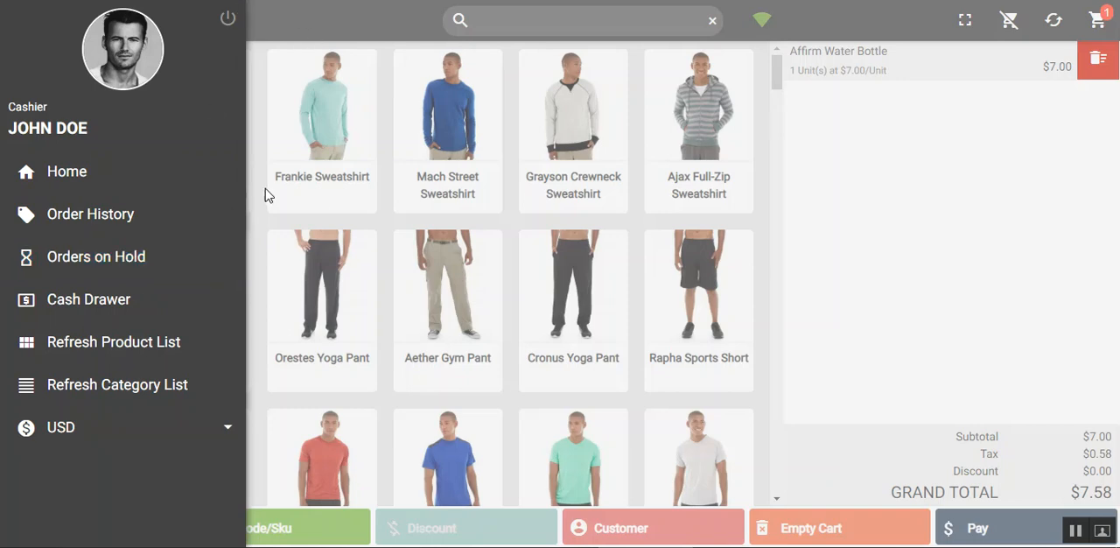
{"action": "left_click", "coordinate": [278, 21]}
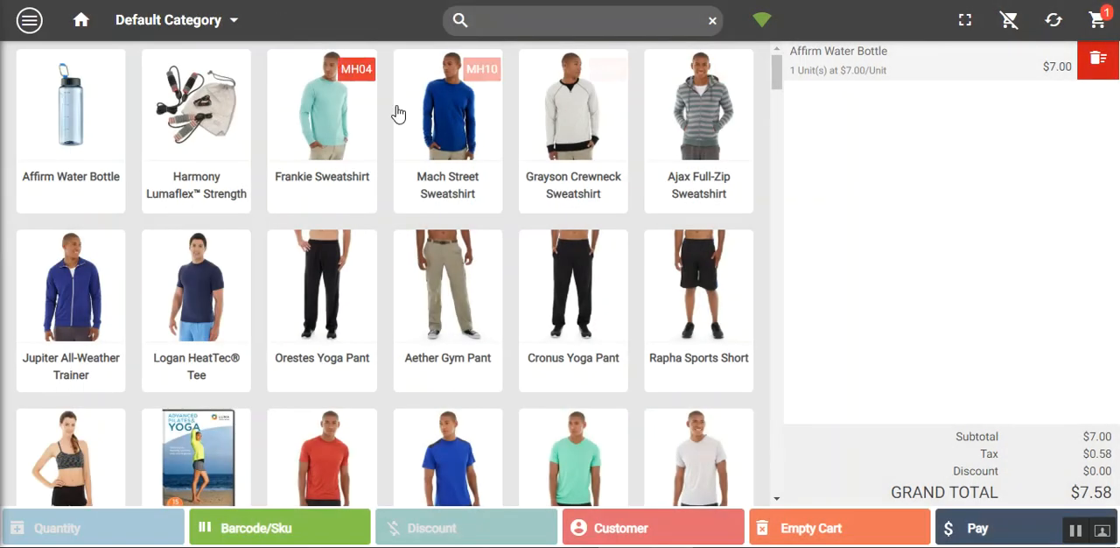
{"action": "left_click", "coordinate": [25, 25]}
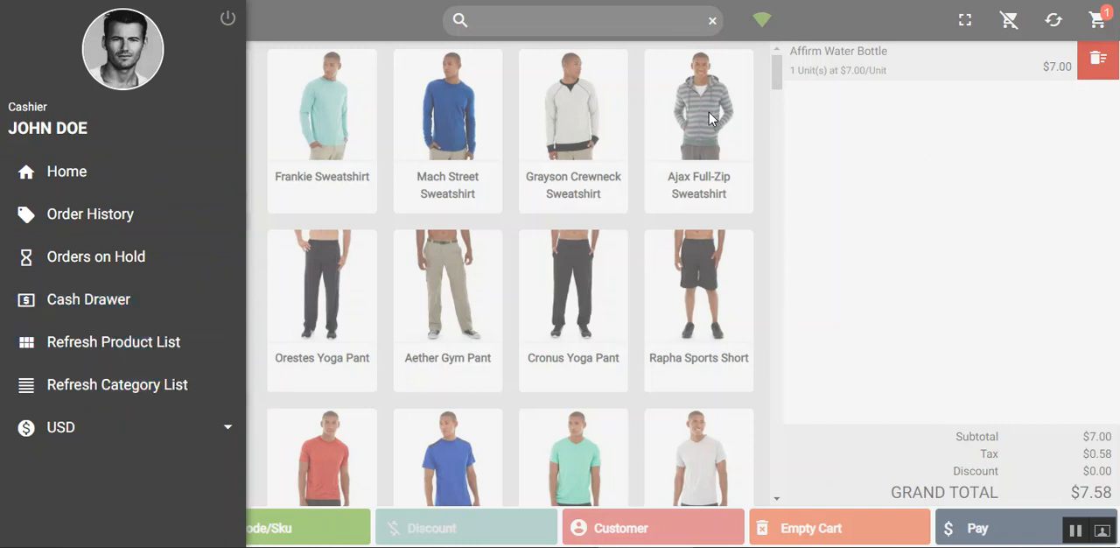
{"action": "left_click", "coordinate": [297, 21]}
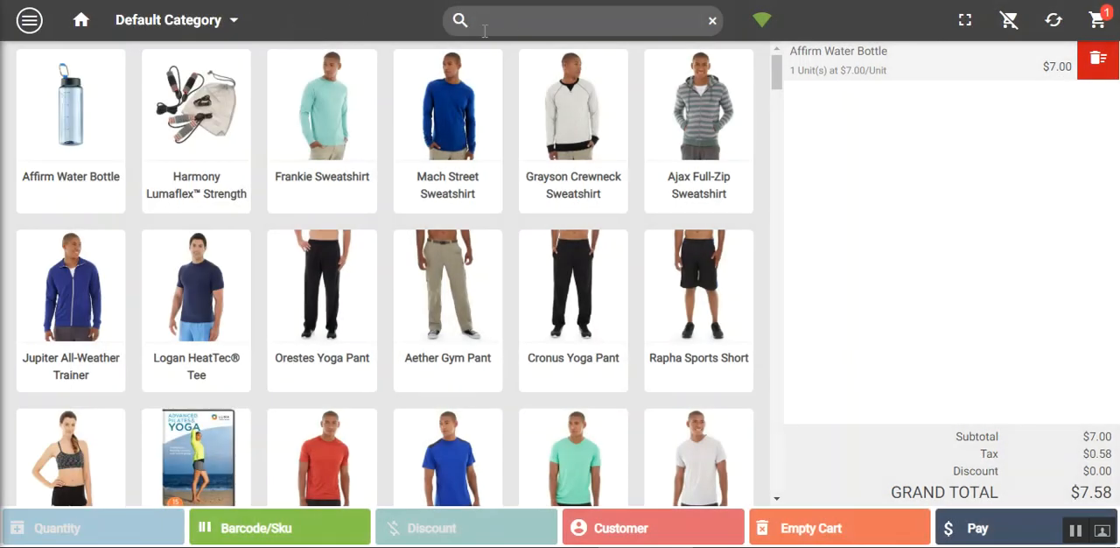
{"action": "left_click", "coordinate": [232, 25]}
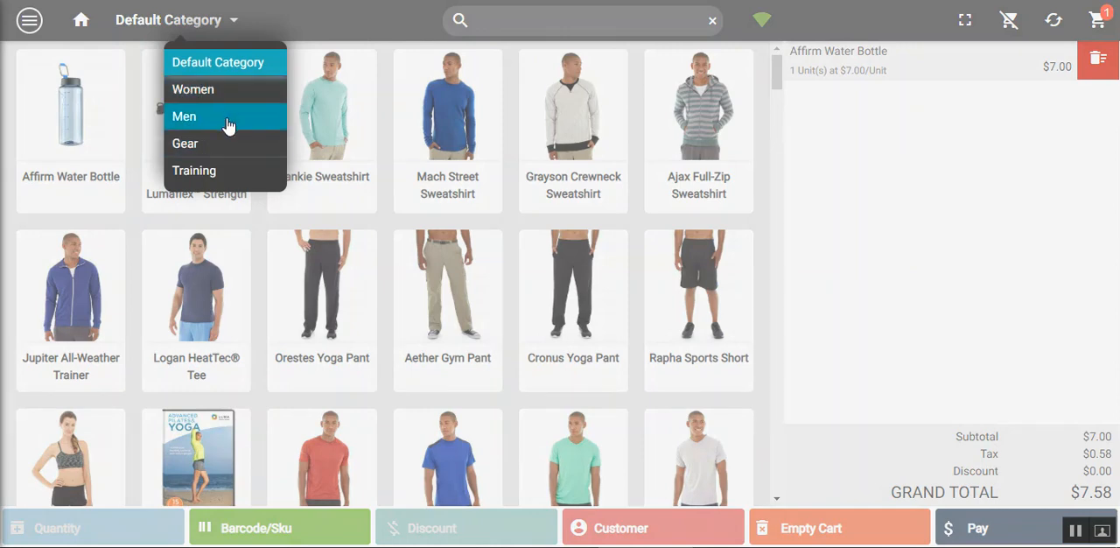
{"action": "left_click", "coordinate": [336, 17]}
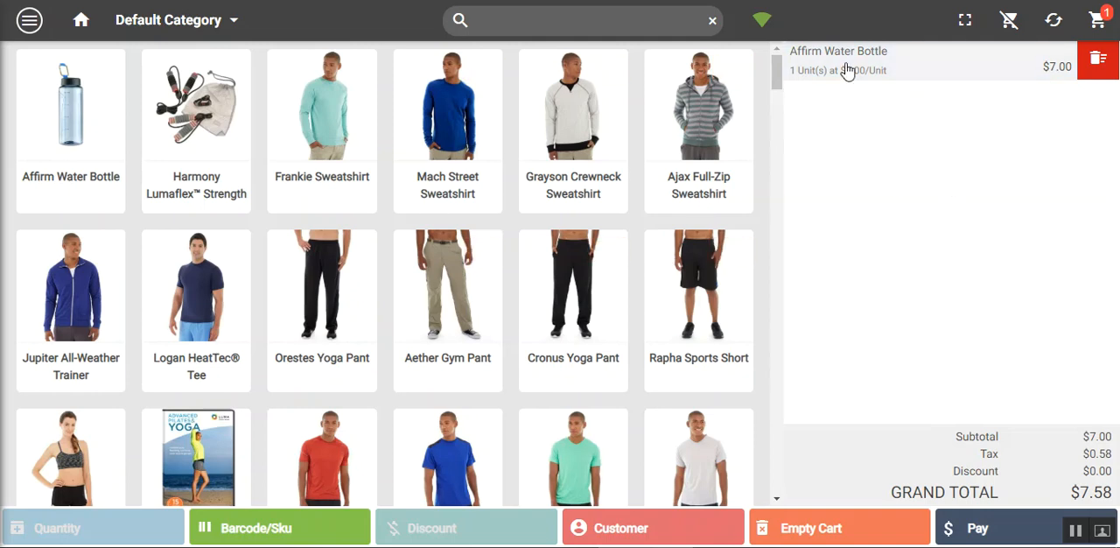
Put the current cart on hold with a note starting "need to get"
{"action": "left_click", "coordinate": [1008, 23]}
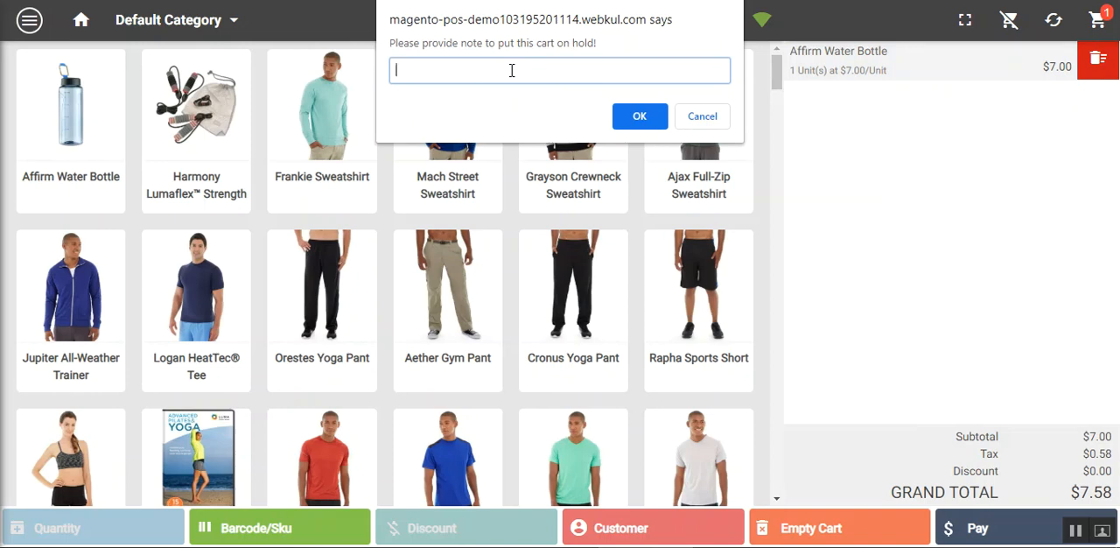
{"action": "type", "text": "need to get ca"}
{"action": "left_click", "coordinate": [627, 122]}
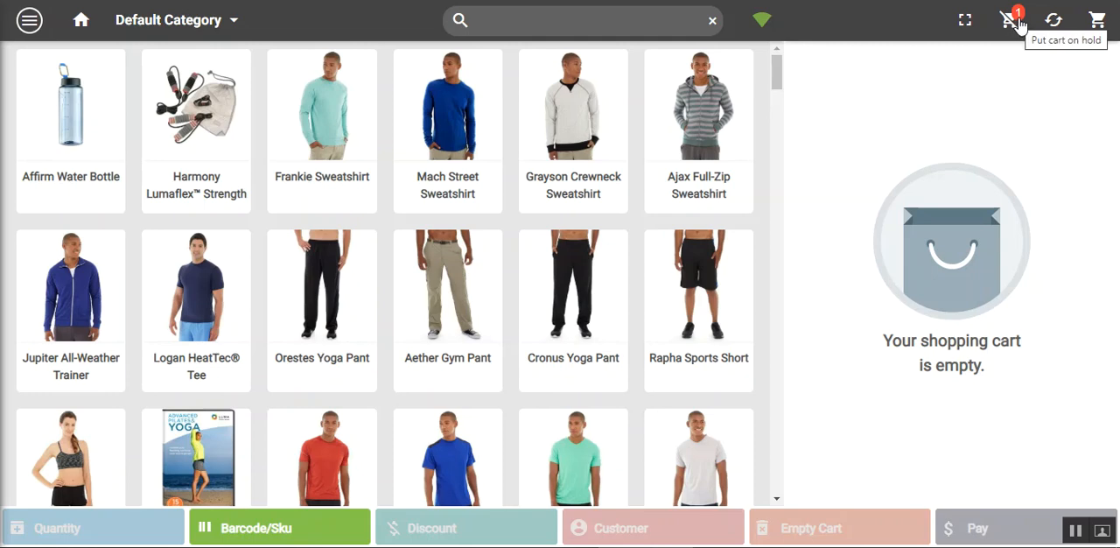
Open the orders on hold, check the held Affirm Water Bottle order's note, and re-cart that order
{"action": "left_click", "coordinate": [29, 29]}
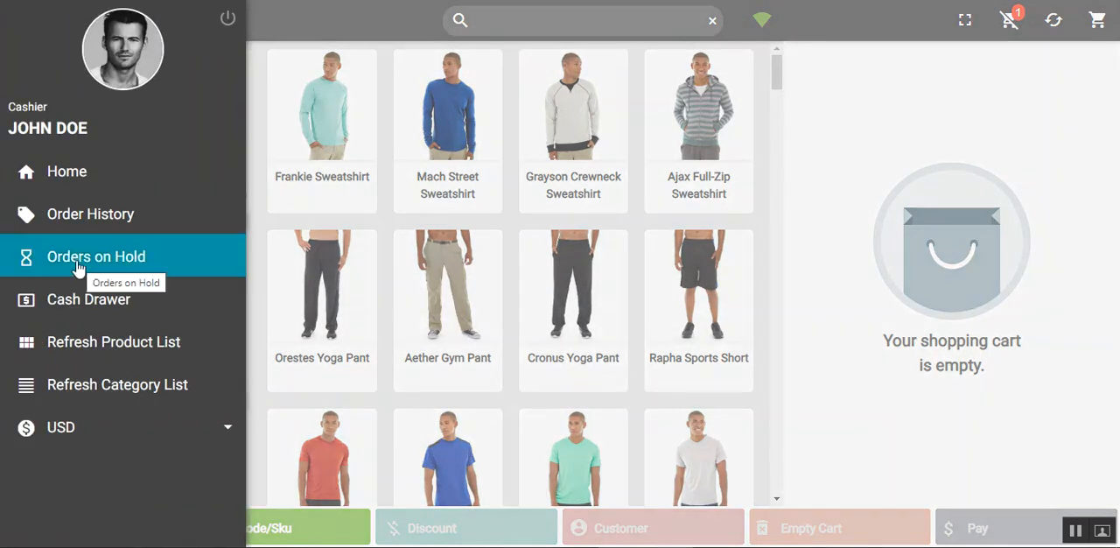
{"action": "left_click", "coordinate": [103, 267]}
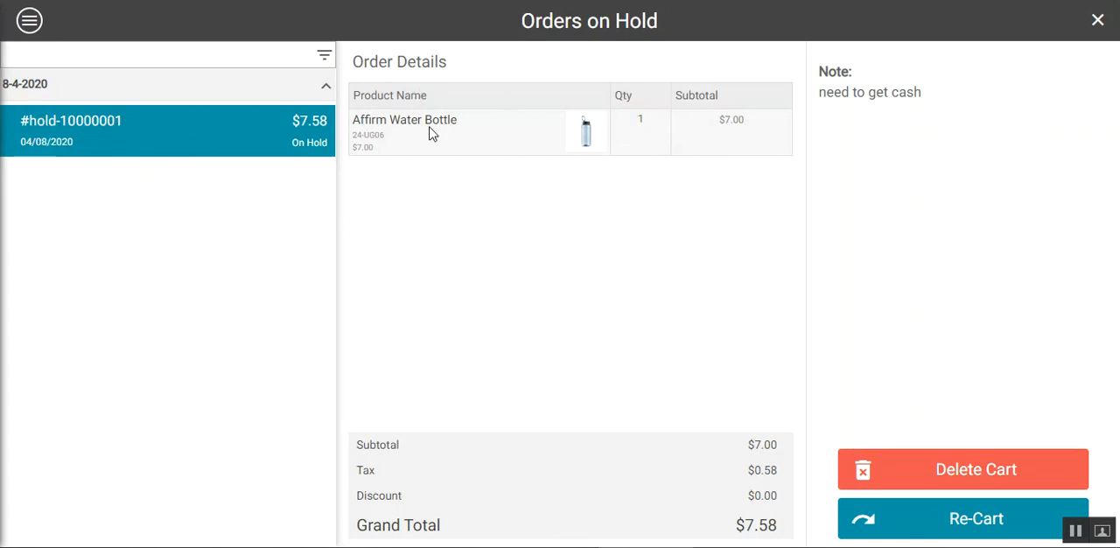
{"action": "left_click_drag", "start_coordinate": [827, 96], "coordinate": [895, 102]}
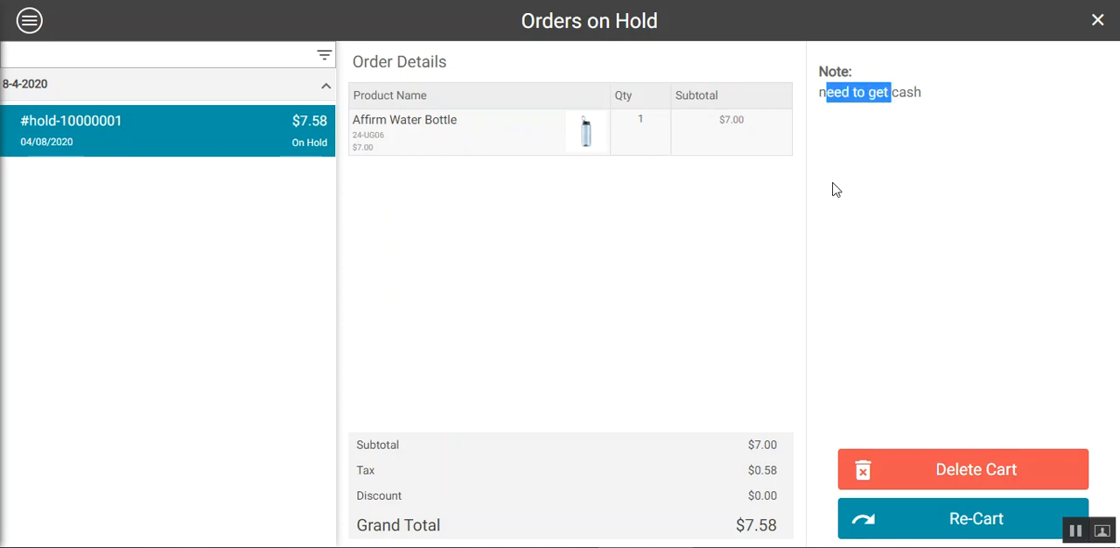
{"action": "left_click", "coordinate": [902, 181]}
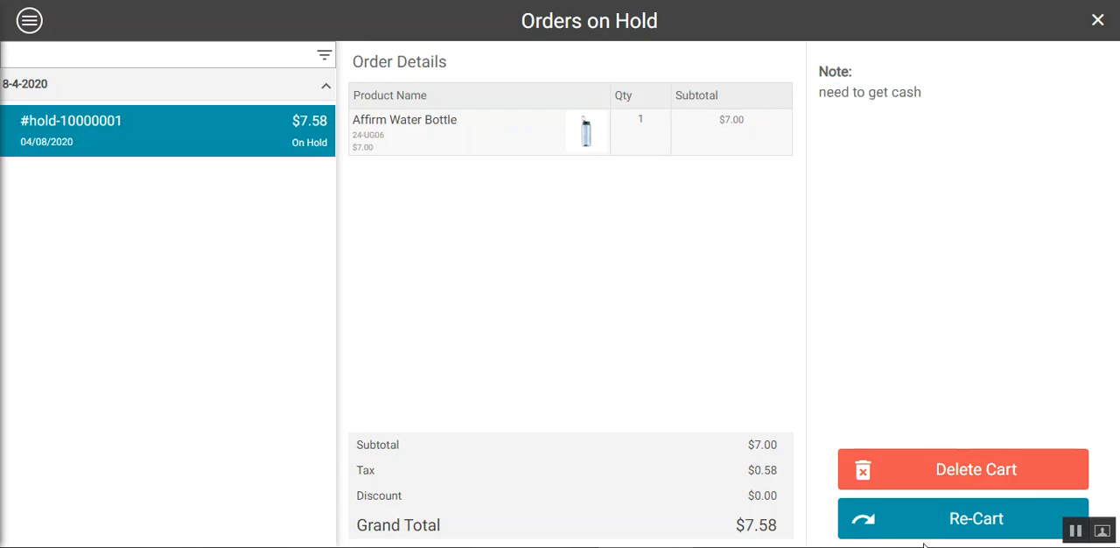
{"action": "left_click", "coordinate": [947, 528]}
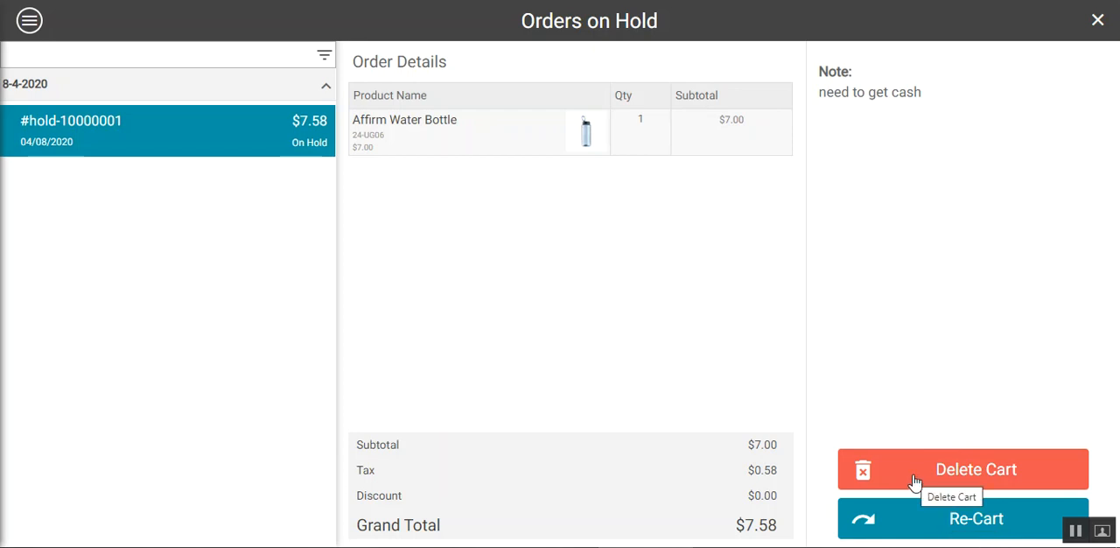
{"action": "left_click", "coordinate": [945, 523]}
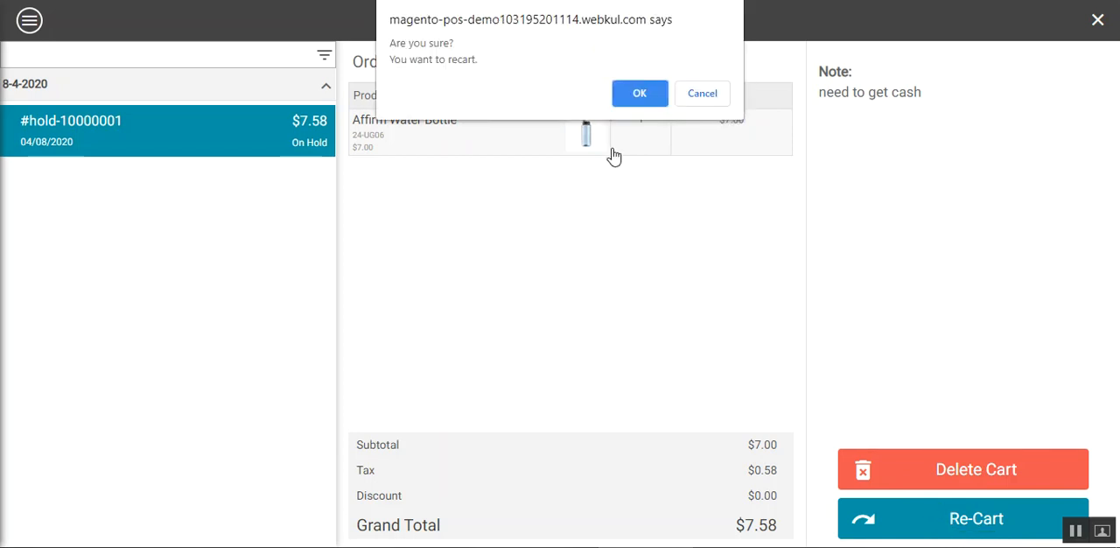
{"action": "left_click", "coordinate": [640, 92]}
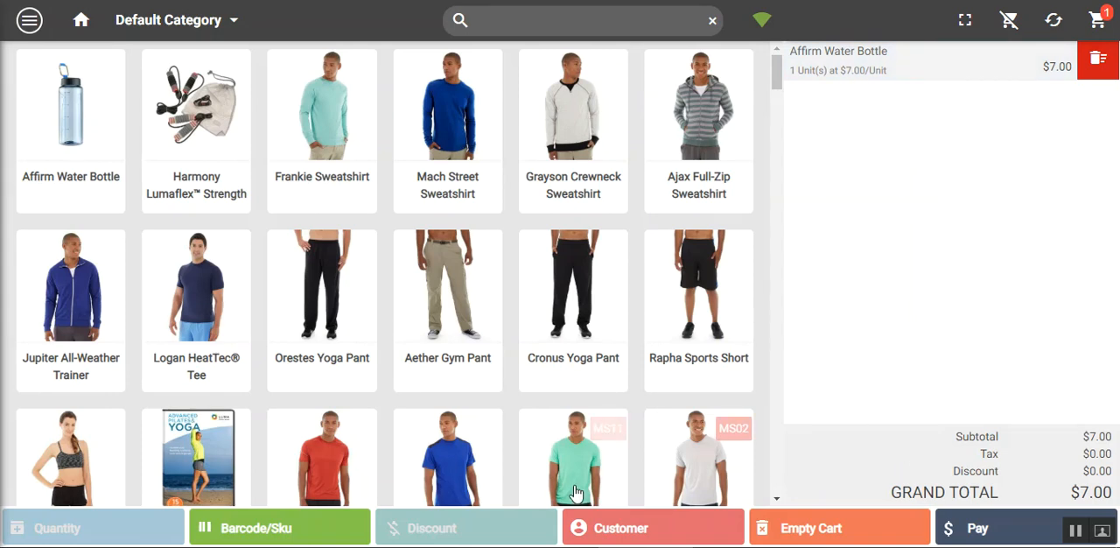
Set the quantity of the Affirm Water Bottle in the cart to 12
{"action": "left_click", "coordinate": [869, 77]}
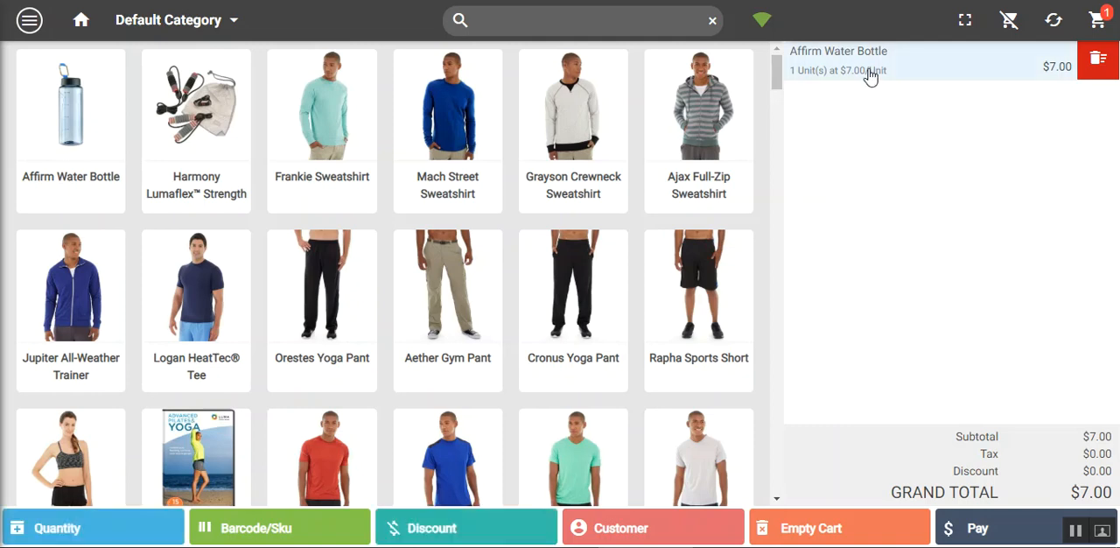
{"action": "left_click", "coordinate": [84, 537]}
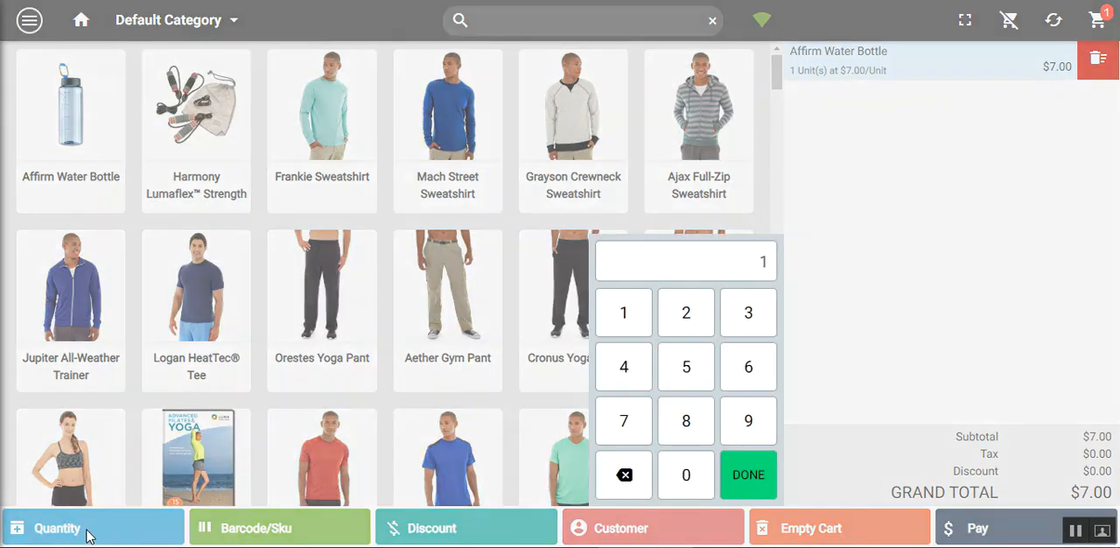
{"action": "left_click", "coordinate": [686, 328]}
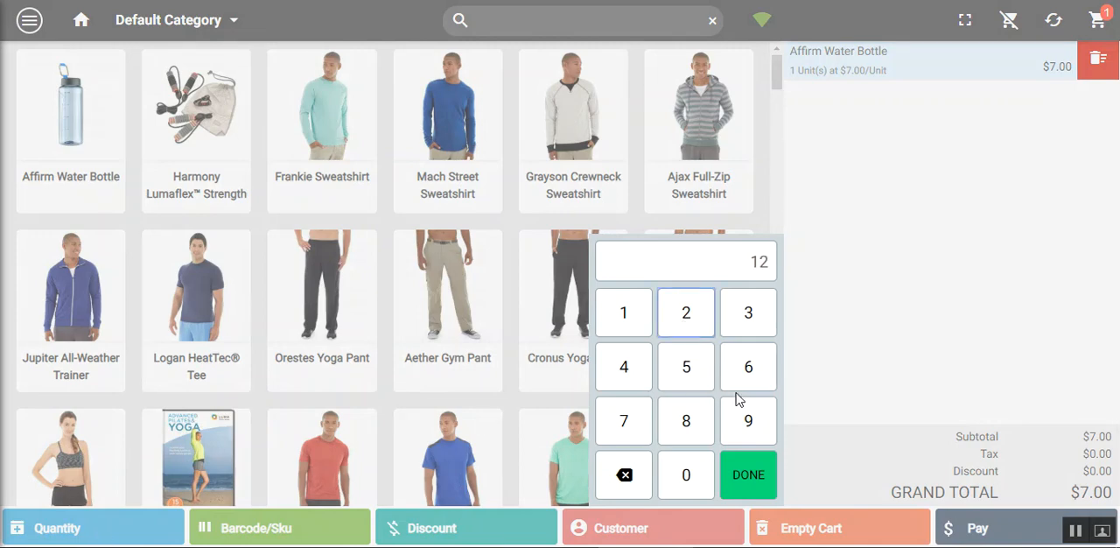
{"action": "left_click", "coordinate": [745, 486]}
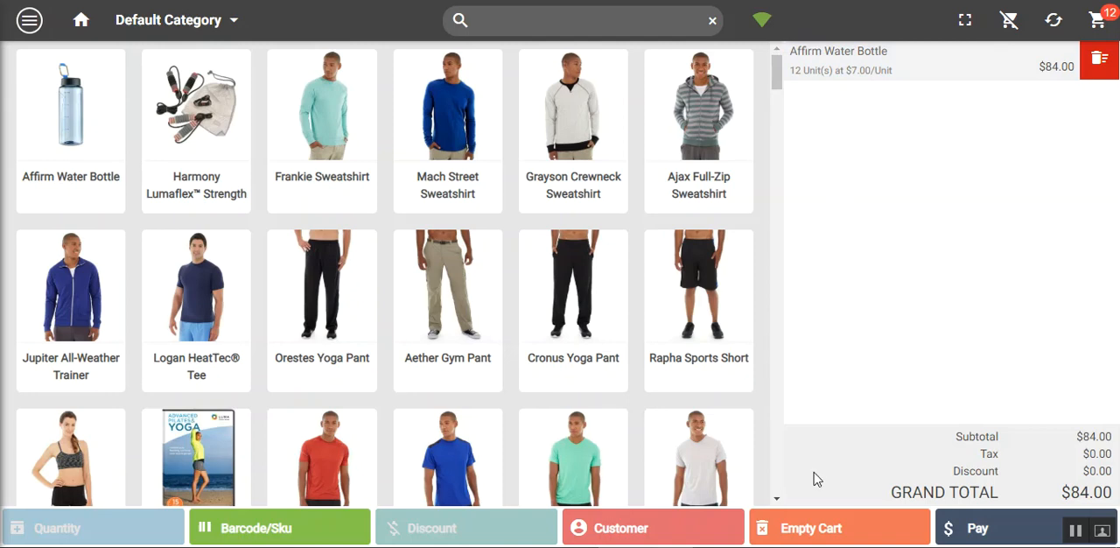
Try to apply a fixed custom discount per item of 90, and of 50, to the Affirm Water Bottle
{"action": "left_click", "coordinate": [922, 70]}
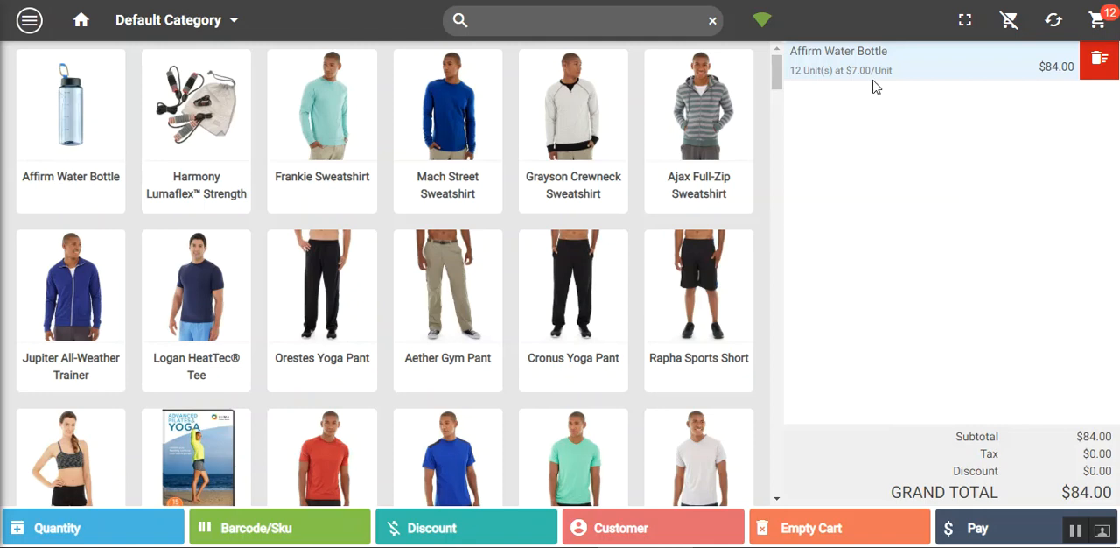
{"action": "left_click", "coordinate": [483, 535]}
{"action": "left_click", "coordinate": [350, 244]}
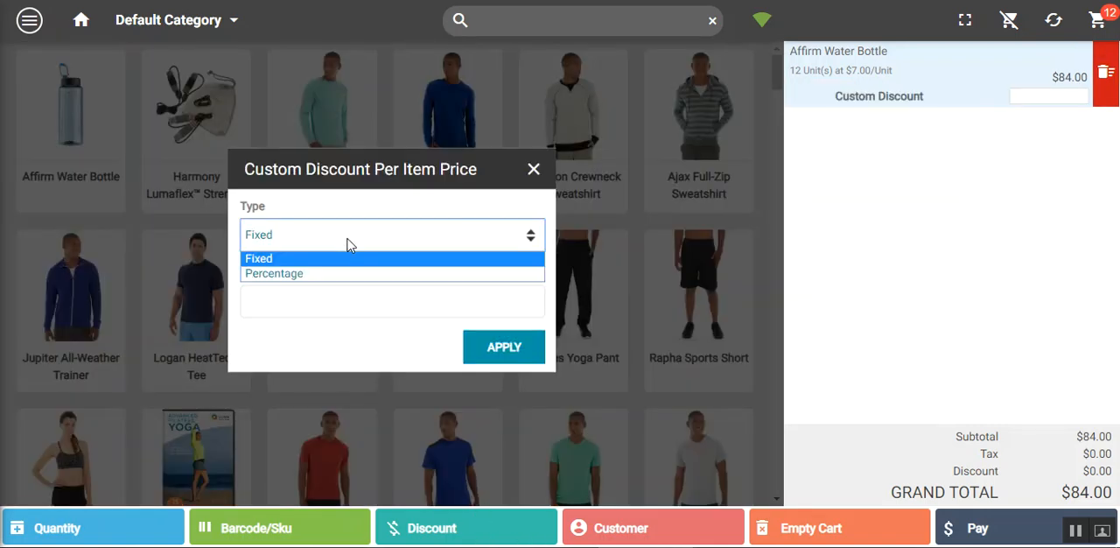
{"action": "left_click", "coordinate": [338, 264]}
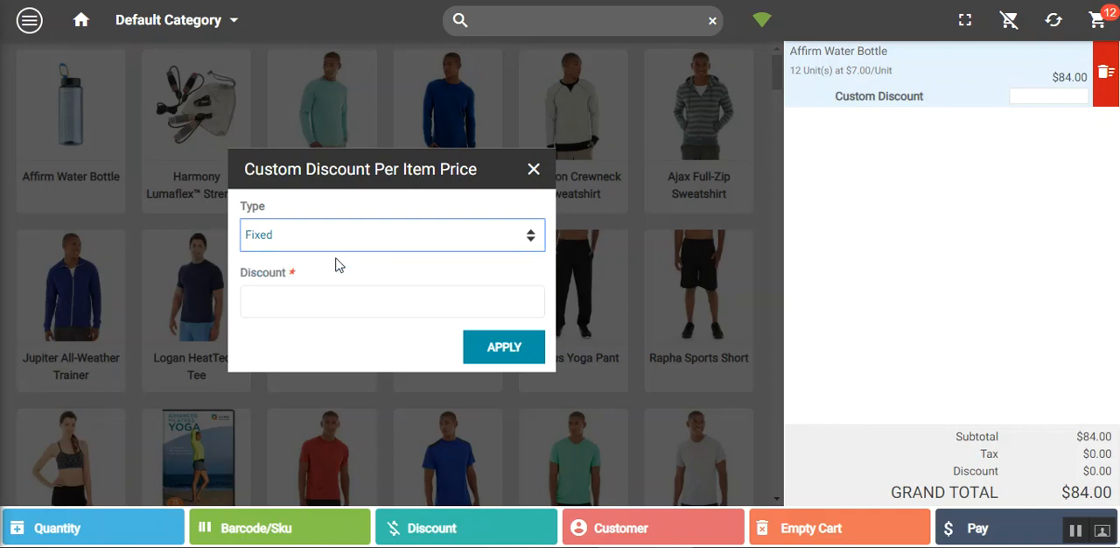
{"action": "left_click", "coordinate": [290, 301]}
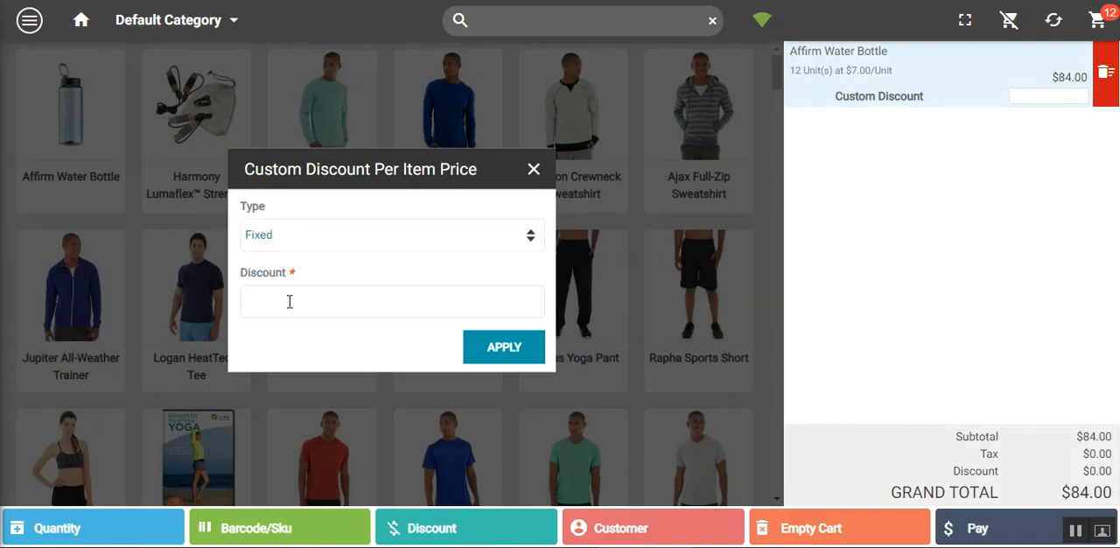
{"action": "type", "text": "90"}
{"action": "left_click", "coordinate": [513, 354]}
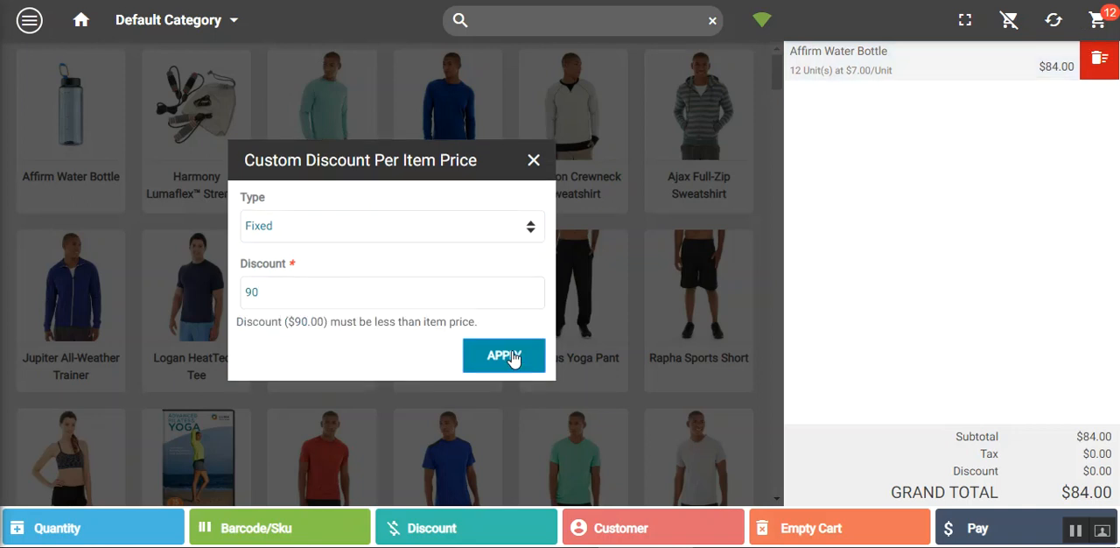
{"action": "double_click", "coordinate": [263, 299]}
{"action": "type", "text": "50"}
{"action": "left_click", "coordinate": [508, 359]}
Apply a fixed custom discount of 5 per item to the Affirm Water Bottle
{"action": "left_click_drag", "start_coordinate": [268, 294], "coordinate": [234, 299]}
{"action": "type", "text": "5"}
{"action": "left_click", "coordinate": [492, 363]}
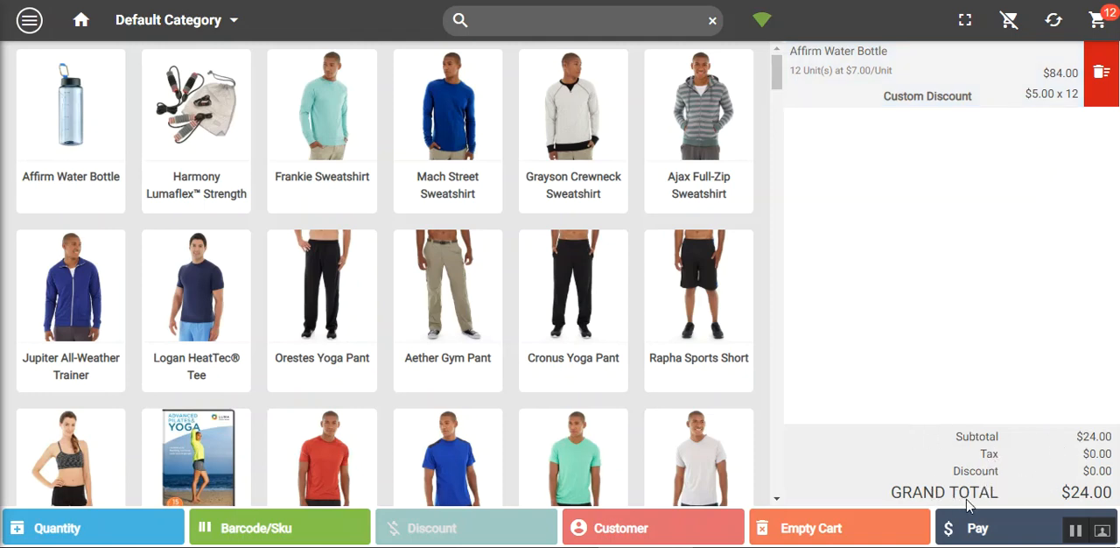
View the form for adding a new customer and close it without entering anything
{"action": "left_click", "coordinate": [624, 529]}
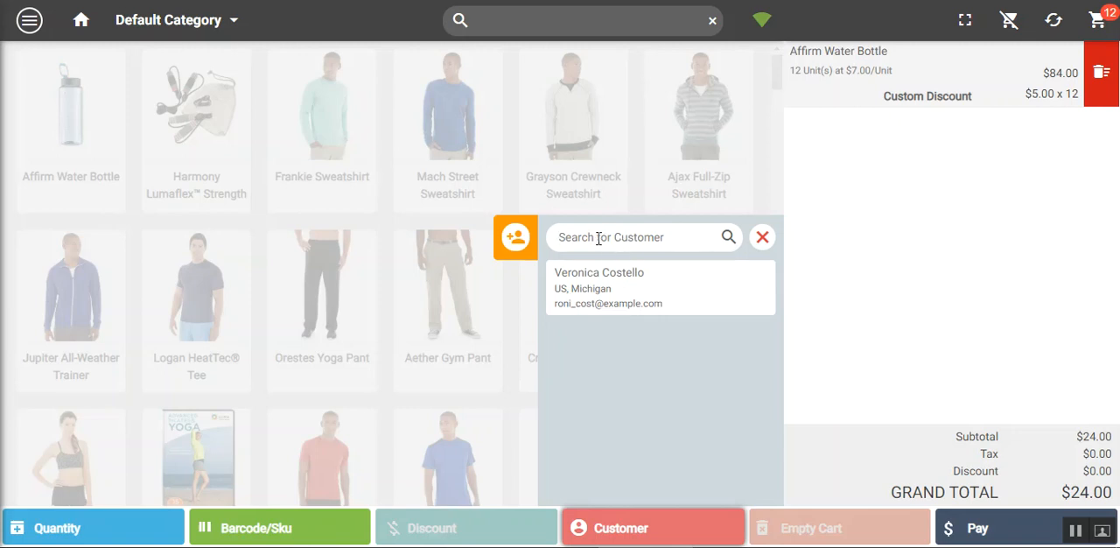
{"action": "left_click", "coordinate": [514, 238]}
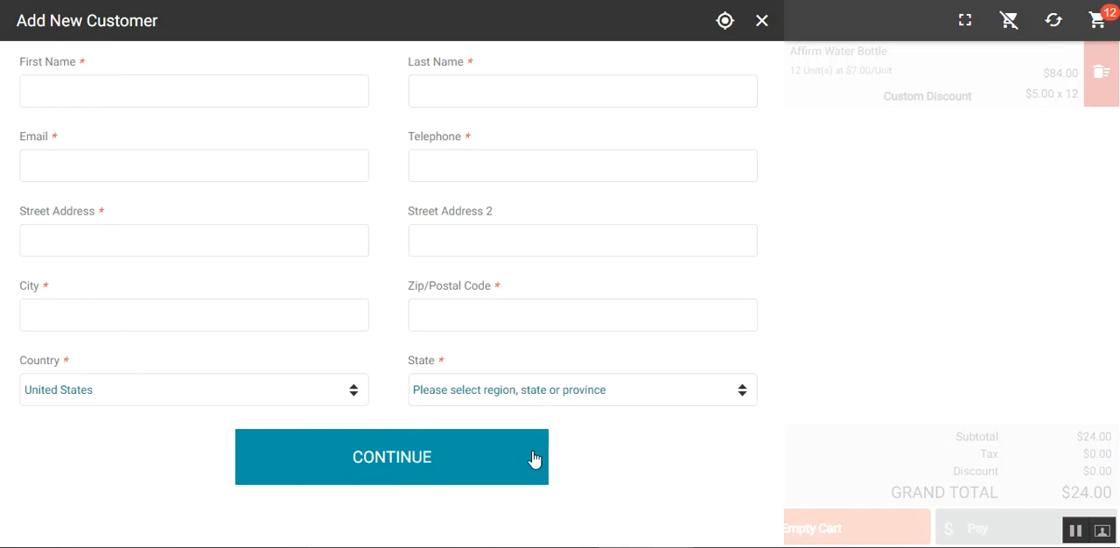
{"action": "left_click", "coordinate": [762, 21]}
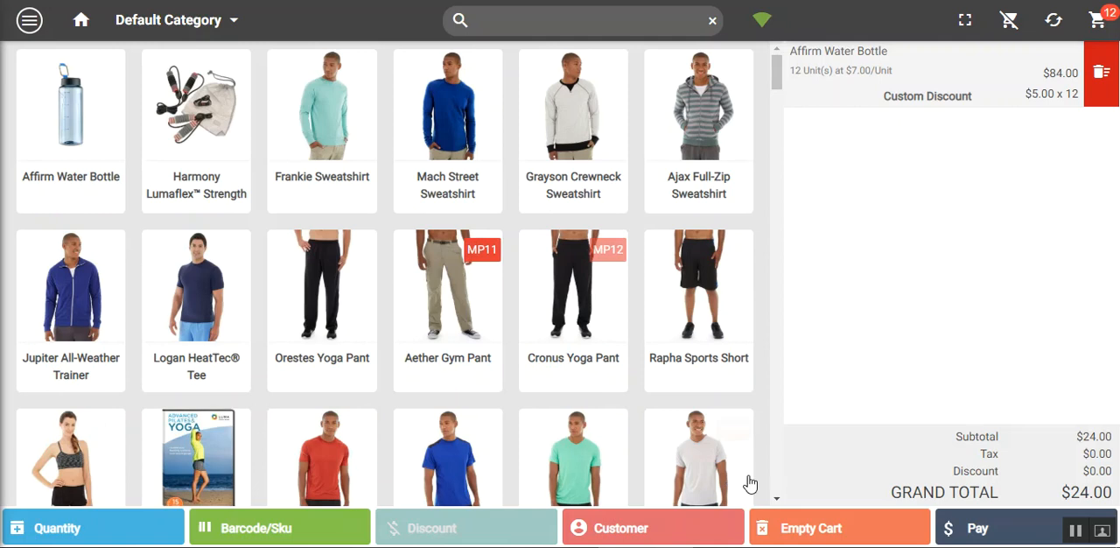
Select the existing customer from Michigan for the cart and close the customer list
{"action": "left_click", "coordinate": [631, 533]}
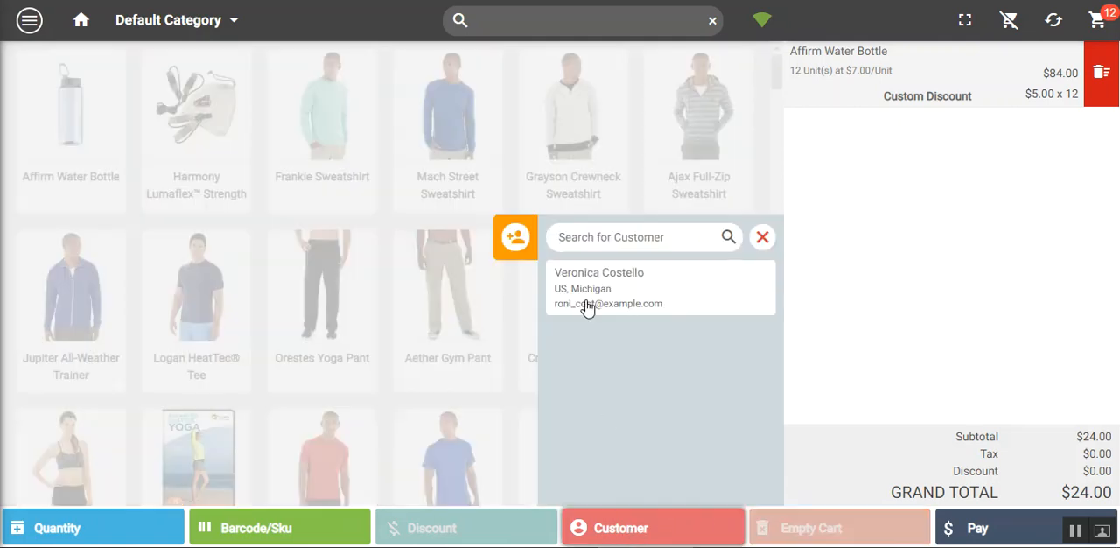
{"action": "left_click", "coordinate": [649, 291]}
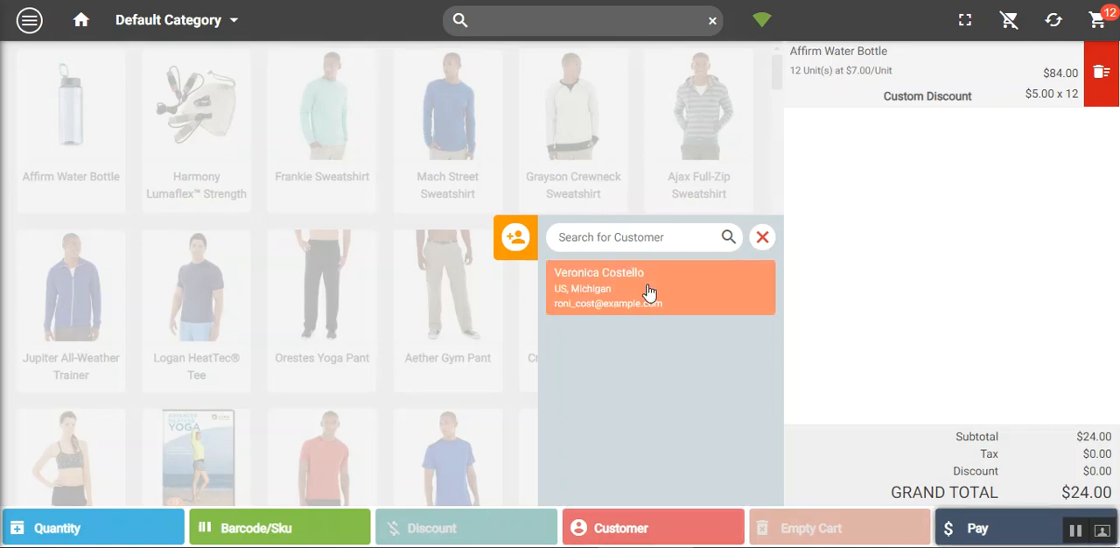
{"action": "left_click", "coordinate": [630, 540]}
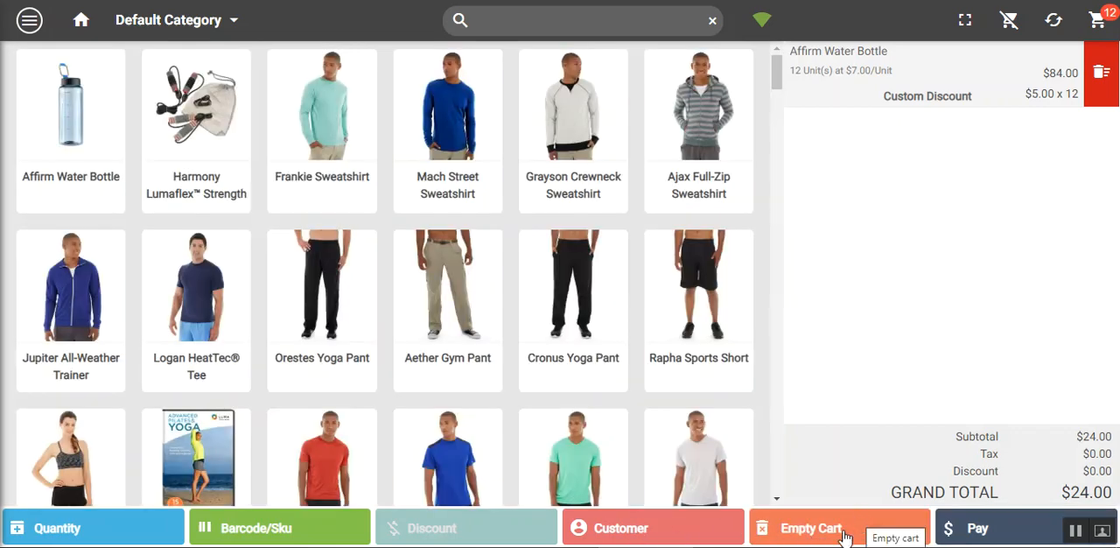
Start the checkout, look over its address, discount code and message sections, and enable split payment
{"action": "left_click", "coordinate": [994, 536]}
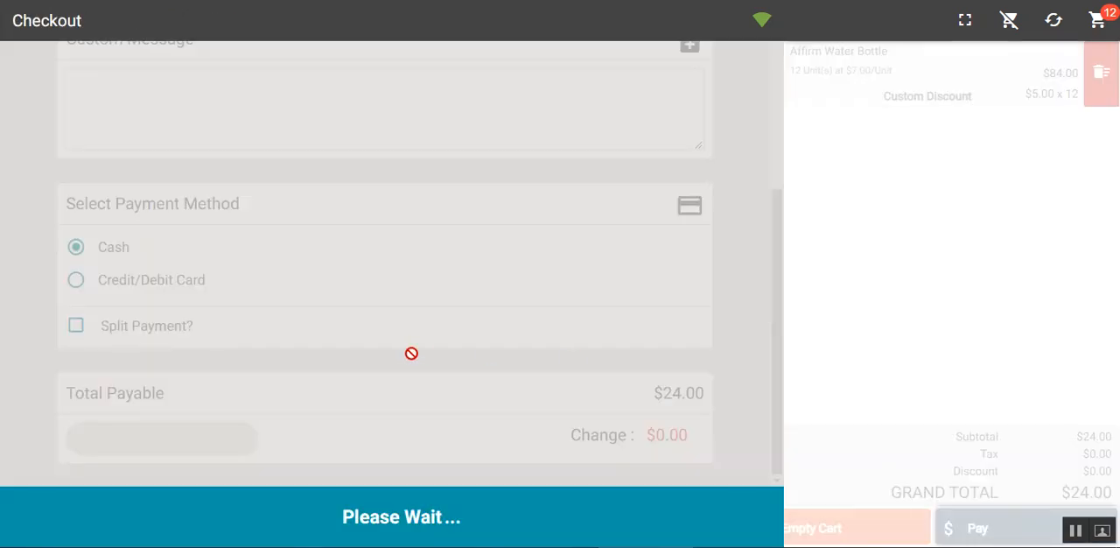
{"action": "scroll", "coordinate": [412, 359], "scroll_direction": "up", "scroll_amount": 3}
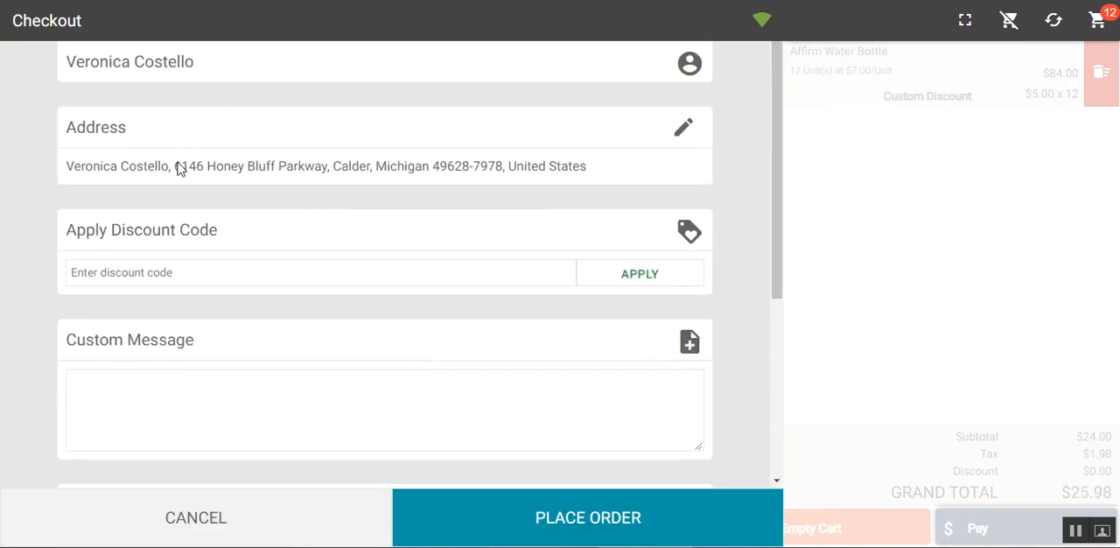
{"action": "scroll", "coordinate": [174, 272], "scroll_direction": "down", "scroll_amount": 1}
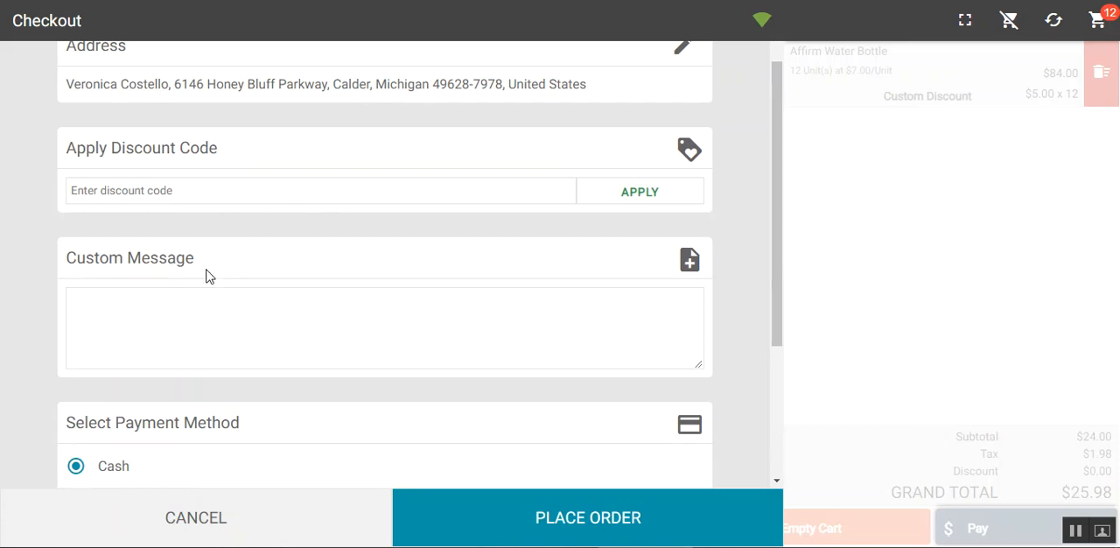
{"action": "scroll", "coordinate": [208, 302], "scroll_direction": "down", "scroll_amount": 3}
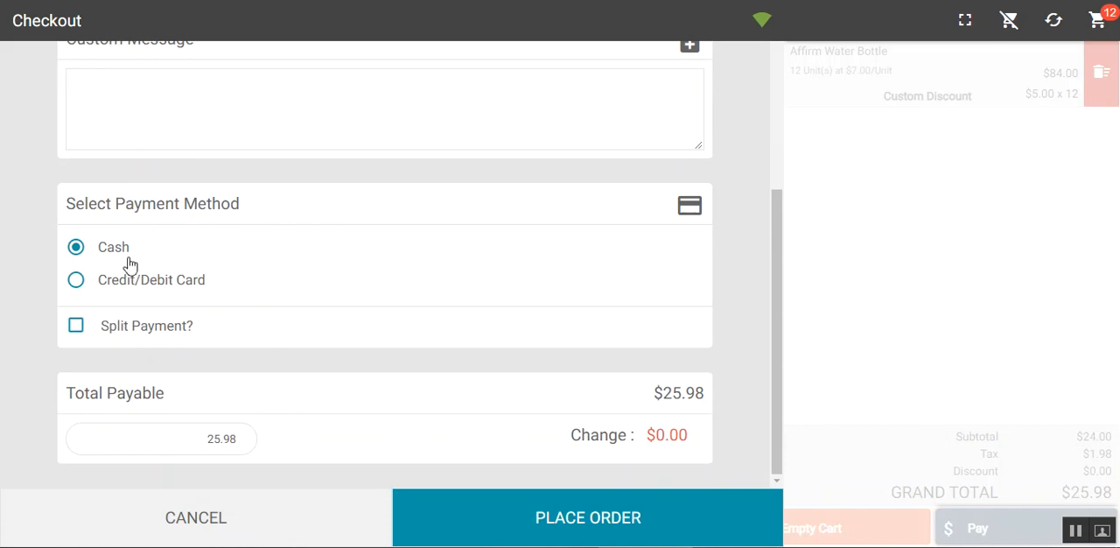
{"action": "left_click", "coordinate": [77, 329]}
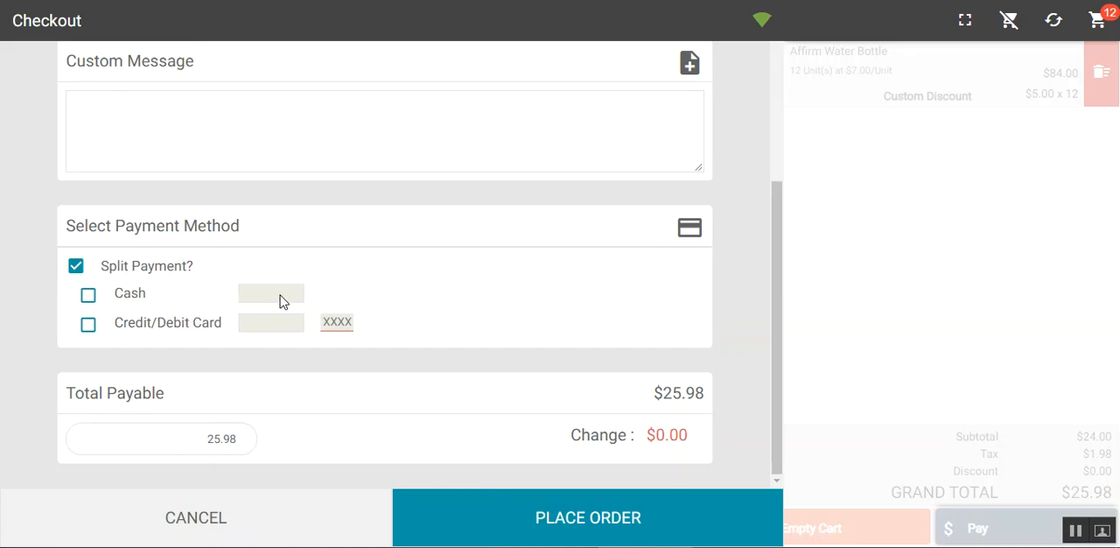
Split the payment into 20 cash and 5.98 by credit/debit card, enter the card digits, and place the order
{"action": "left_click", "coordinate": [89, 298]}
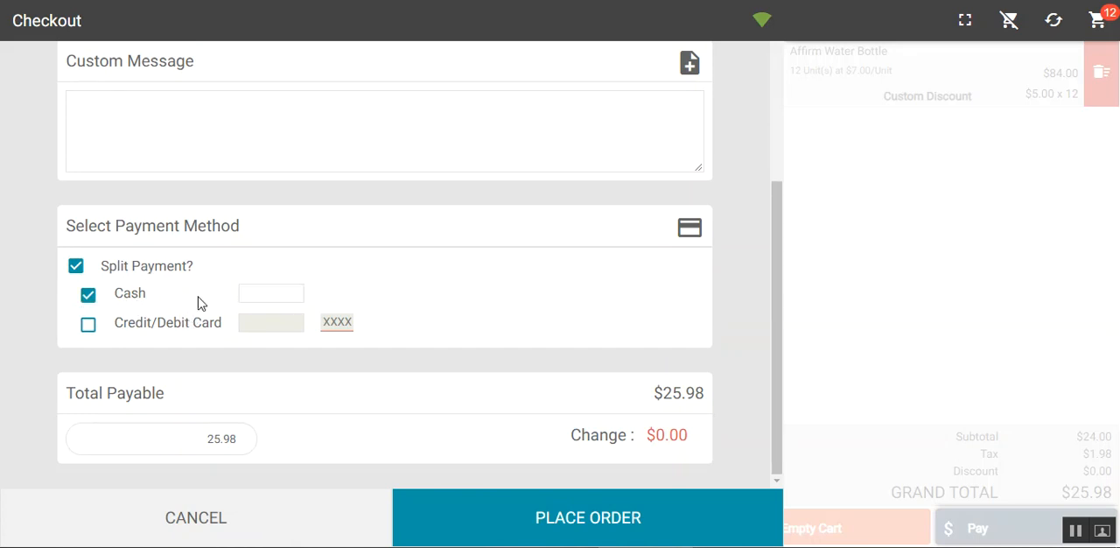
{"action": "type", "text": "20"}
{"action": "left_click", "coordinate": [90, 324]}
{"action": "left_click", "coordinate": [254, 322]}
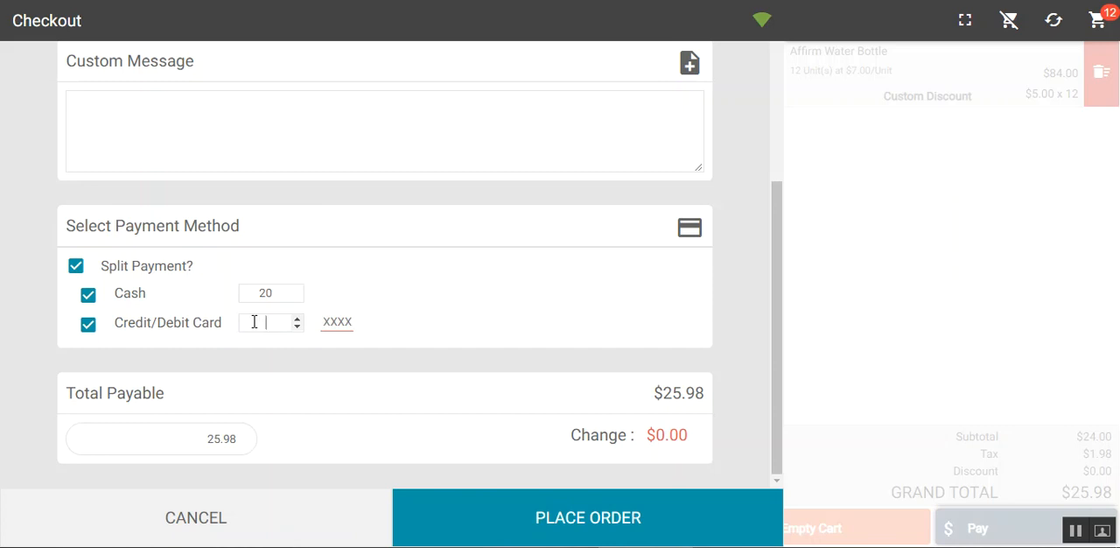
{"action": "type", "text": "5.98"}
{"action": "left_click", "coordinate": [339, 322]}
{"action": "type", "text": "1245"}
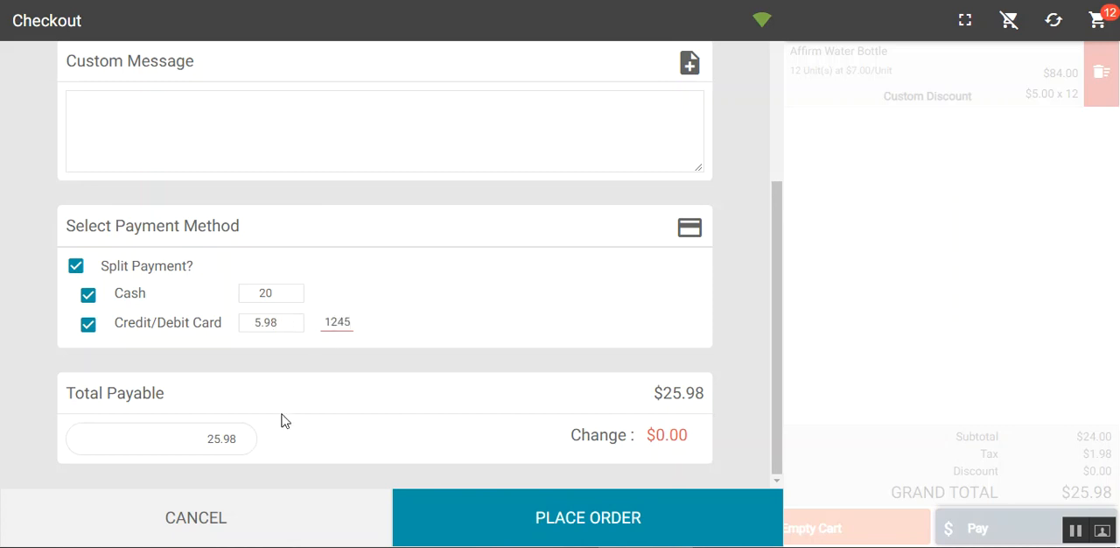
{"action": "left_click", "coordinate": [547, 525]}
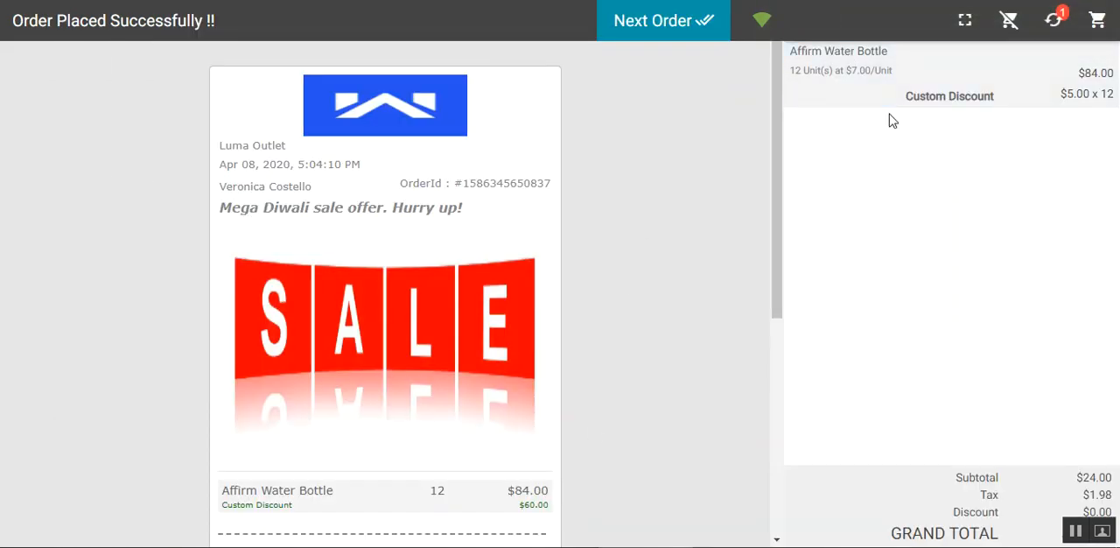
Review the placed order's receipt from the header through its totals, payment details and footer
{"action": "scroll", "coordinate": [350, 268], "scroll_direction": "down", "scroll_amount": 3}
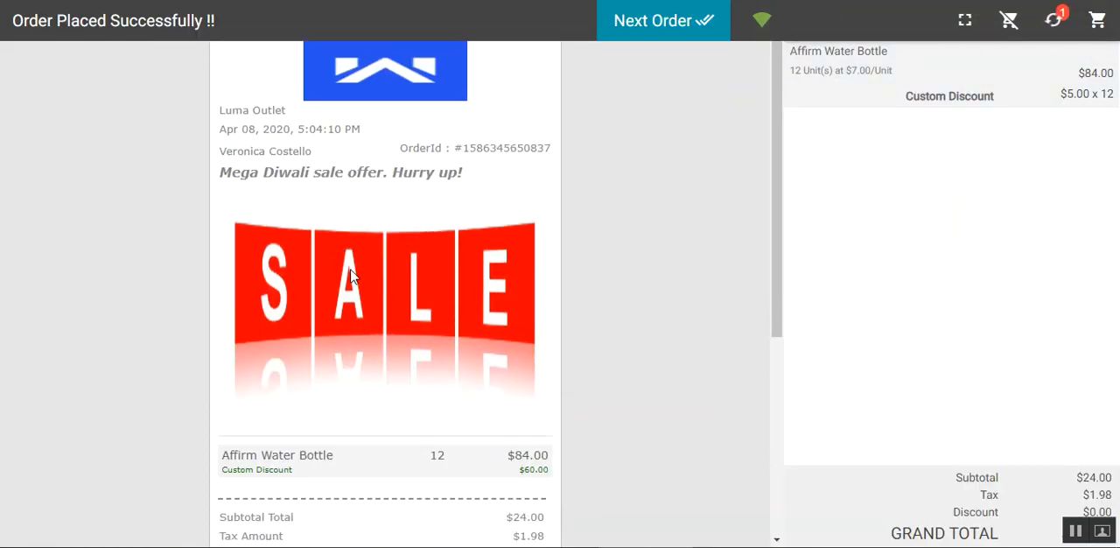
{"action": "scroll", "coordinate": [351, 276], "scroll_direction": "down", "scroll_amount": 2}
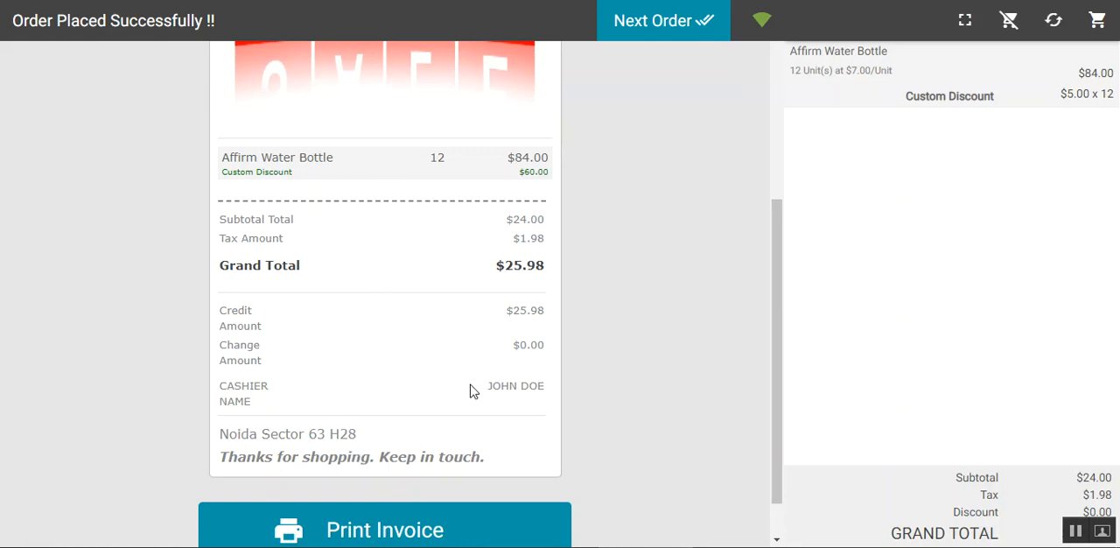
{"action": "scroll", "coordinate": [325, 473], "scroll_direction": "down", "scroll_amount": 1}
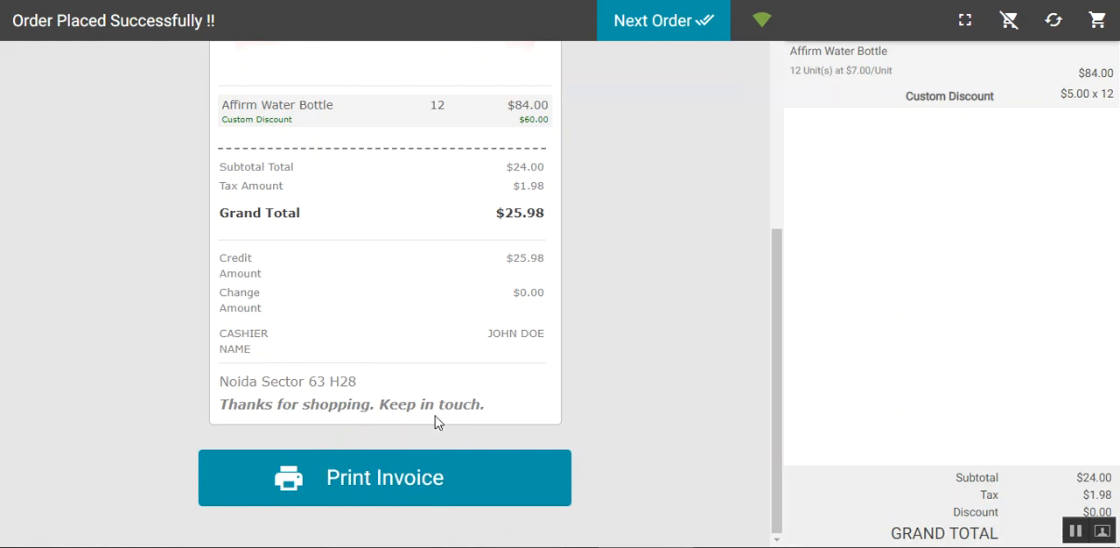
Open the print preview for the placed order's invoice, cancel it, and start the next order
{"action": "left_click", "coordinate": [381, 495]}
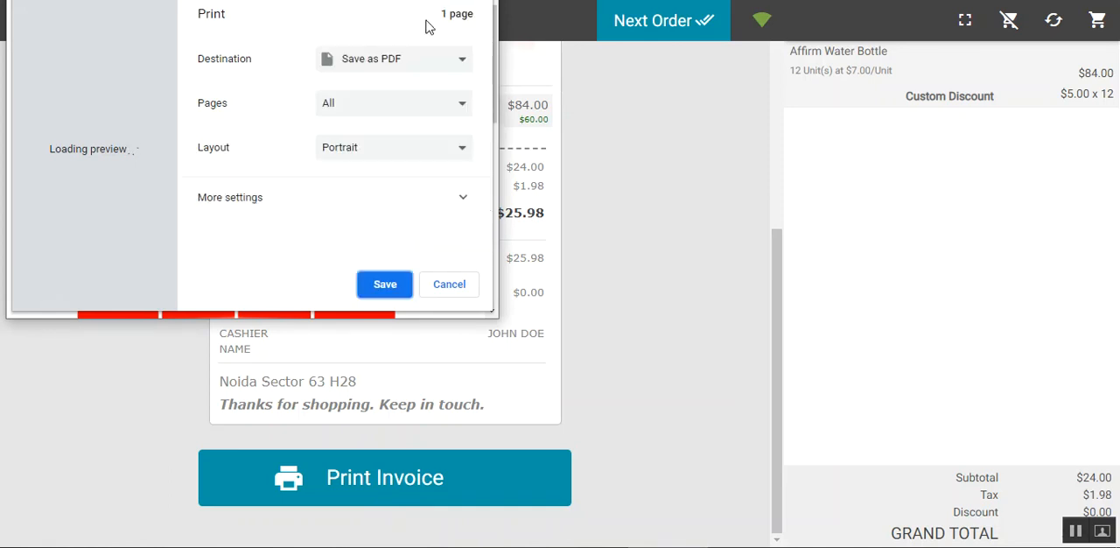
{"action": "key", "text": "Escape"}
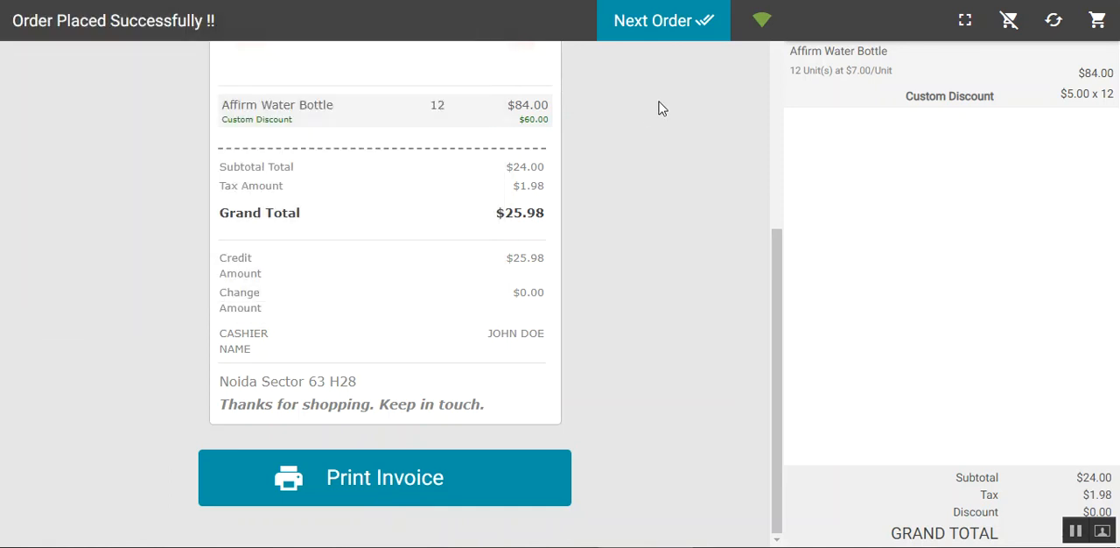
{"action": "left_click", "coordinate": [675, 24]}
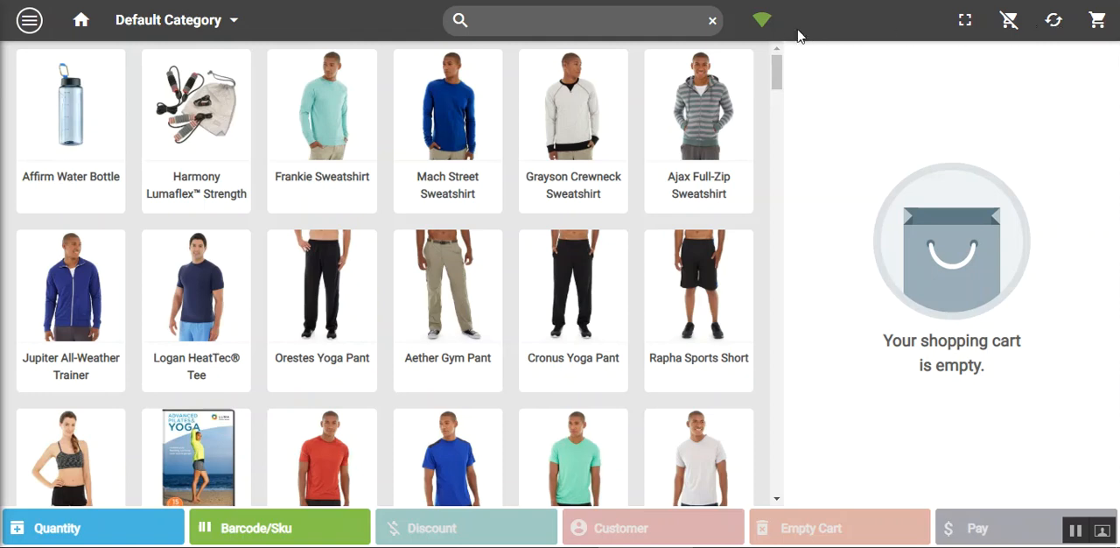
Switch the POS to offline mode and add the Harmony Lumaflex Strength Band Kit to the cart
{"action": "left_click", "coordinate": [764, 27]}
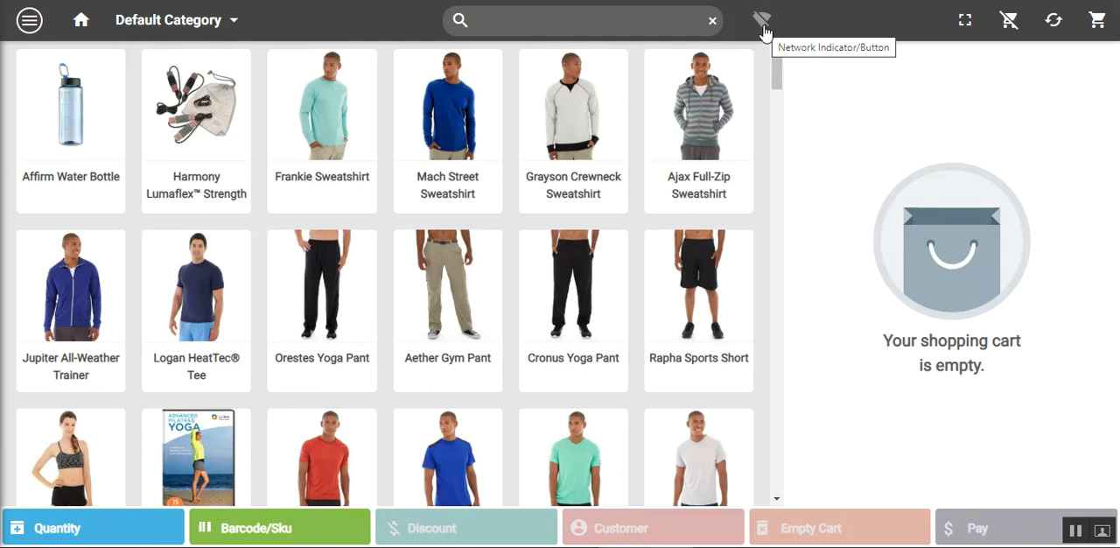
{"action": "left_click", "coordinate": [210, 124]}
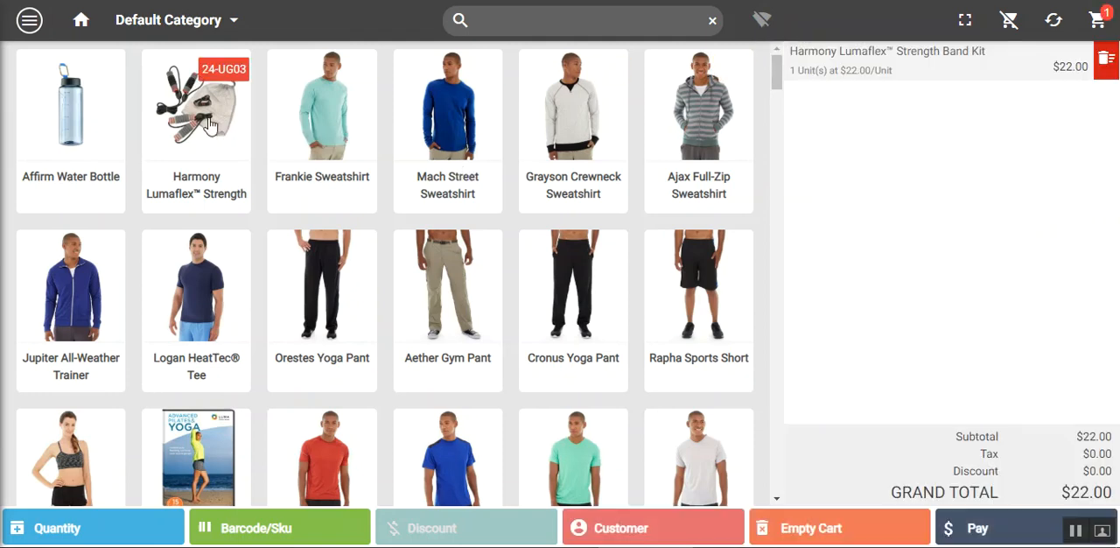
Add the Mach Street Sweatshirt to the cart in size S and color Black, and close its options
{"action": "left_click", "coordinate": [444, 169]}
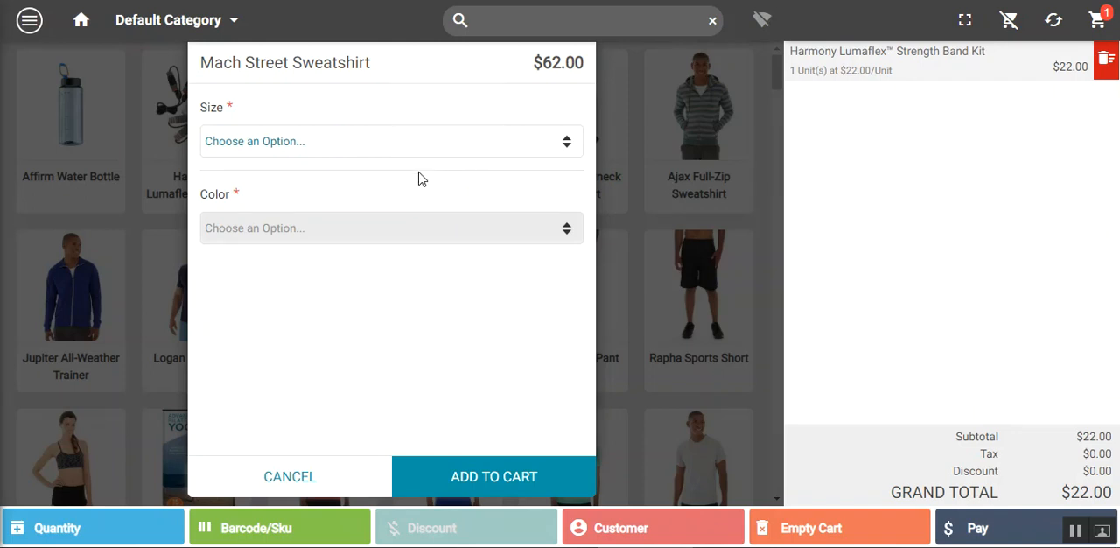
{"action": "left_click", "coordinate": [417, 149]}
{"action": "left_click", "coordinate": [368, 196]}
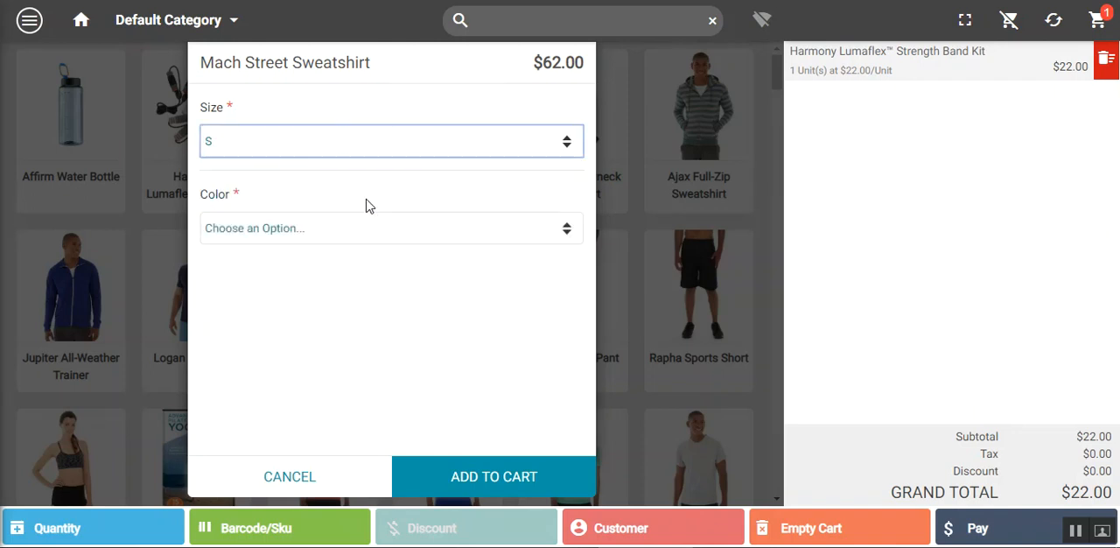
{"action": "left_click", "coordinate": [368, 229]}
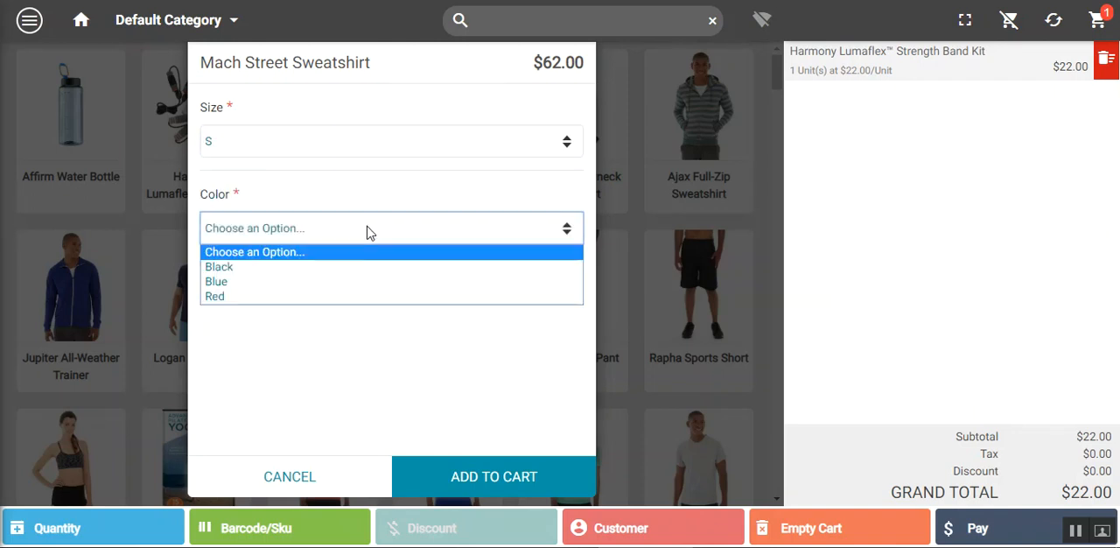
{"action": "left_click", "coordinate": [331, 267]}
{"action": "left_click", "coordinate": [495, 497]}
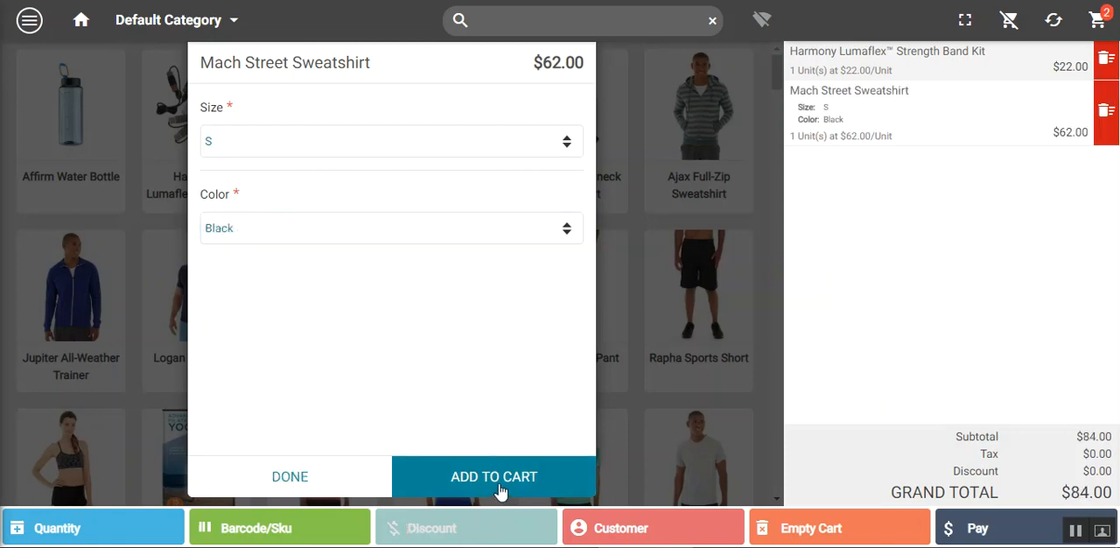
{"action": "left_click", "coordinate": [315, 470]}
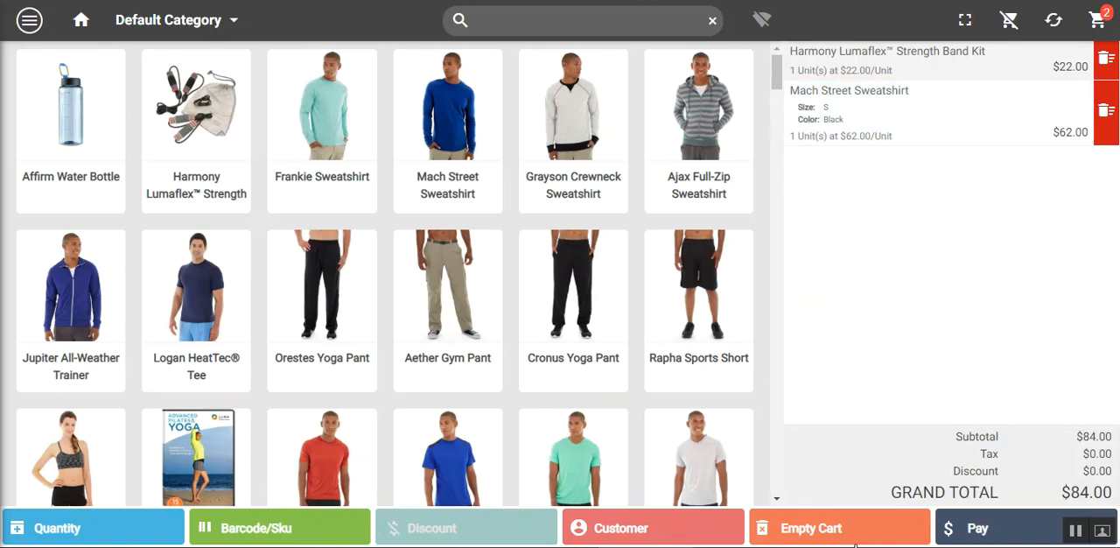
Start the checkout, choose Credit/Debit Card as the payment method, and enter the card's last four digits
{"action": "left_click", "coordinate": [1000, 528]}
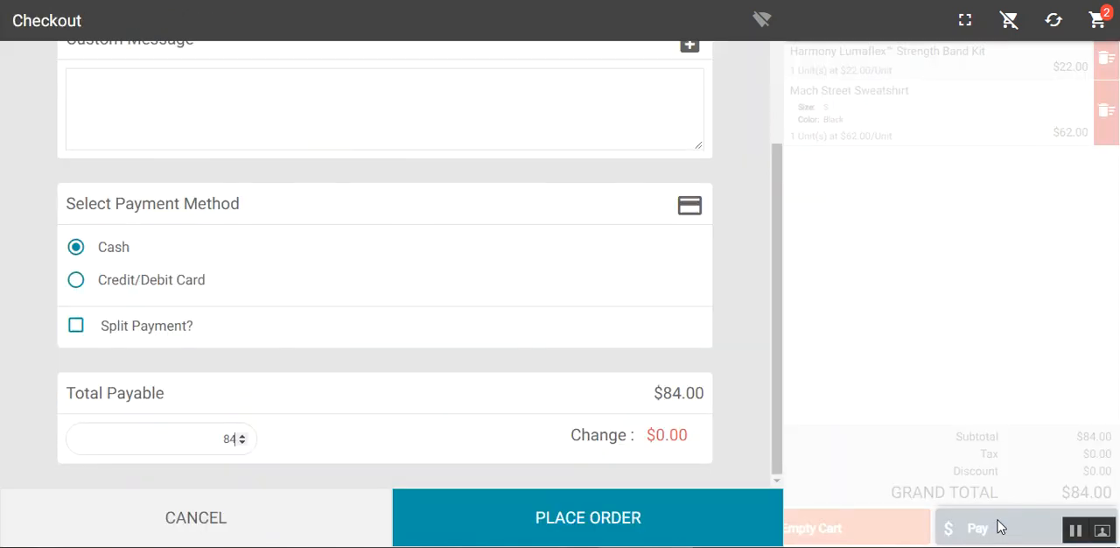
{"action": "left_click", "coordinate": [77, 281]}
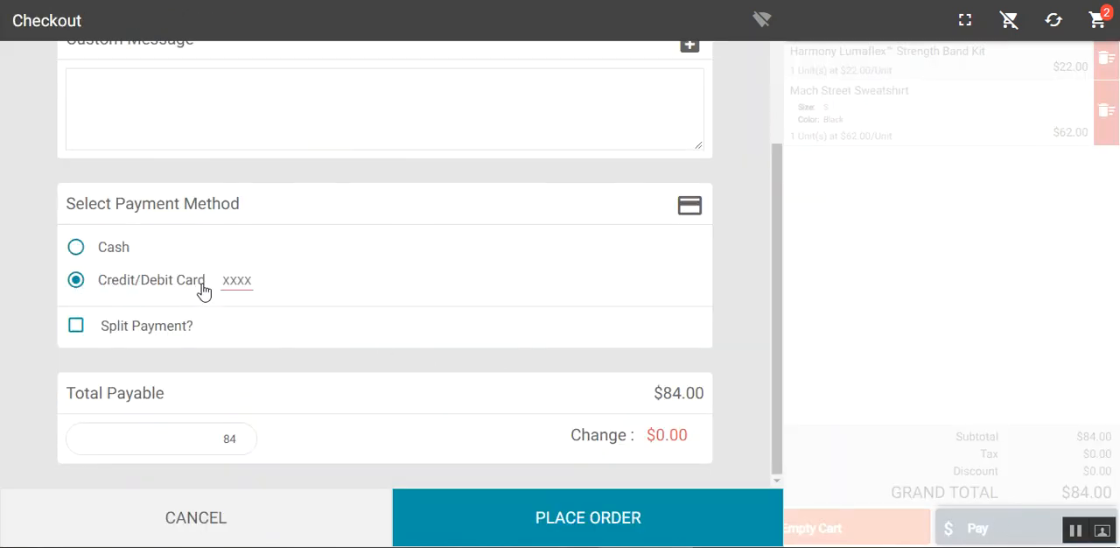
{"action": "left_click", "coordinate": [235, 277]}
{"action": "type", "text": "1245"}
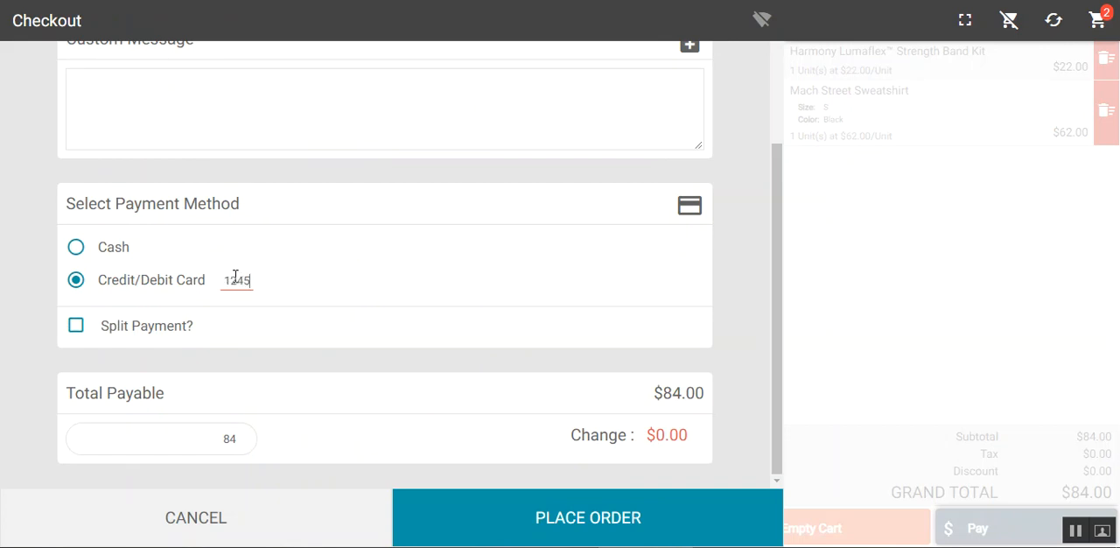
Place the offline order, look over its receipt, and start the next order
{"action": "left_click", "coordinate": [645, 530]}
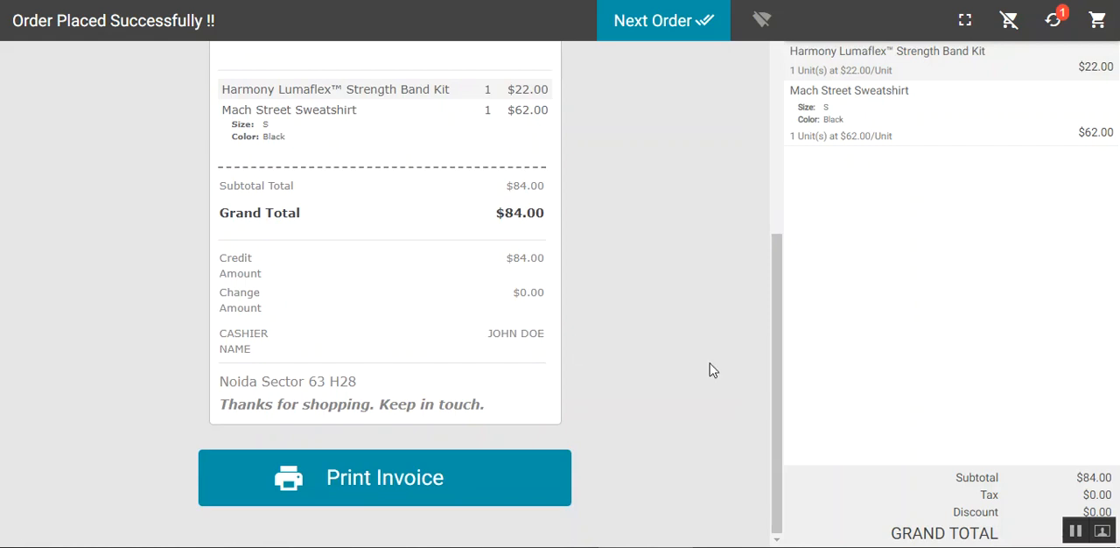
{"action": "left_click_drag", "start_coordinate": [782, 308], "coordinate": [783, 306]}
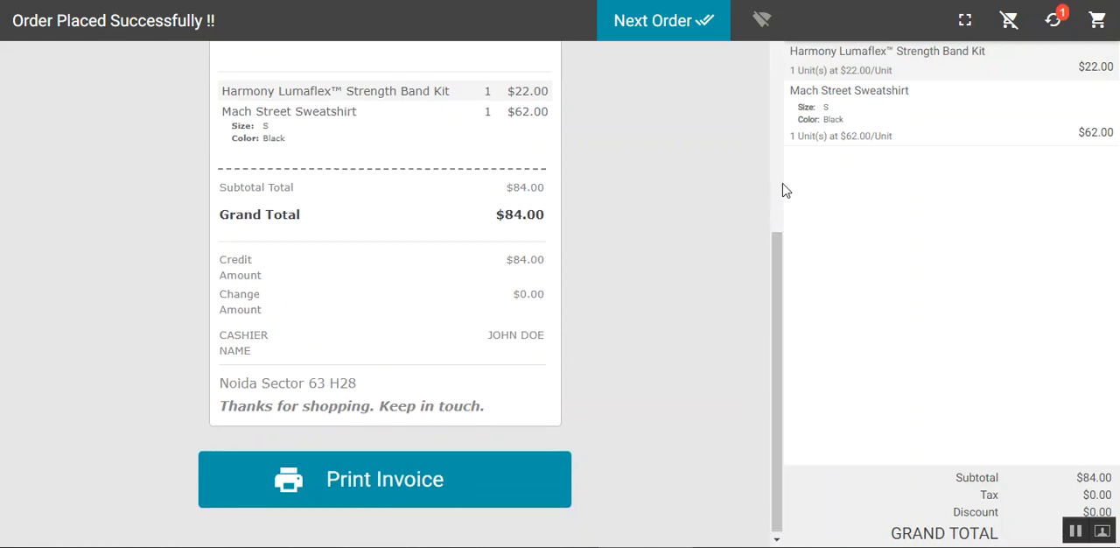
{"action": "left_click", "coordinate": [690, 27]}
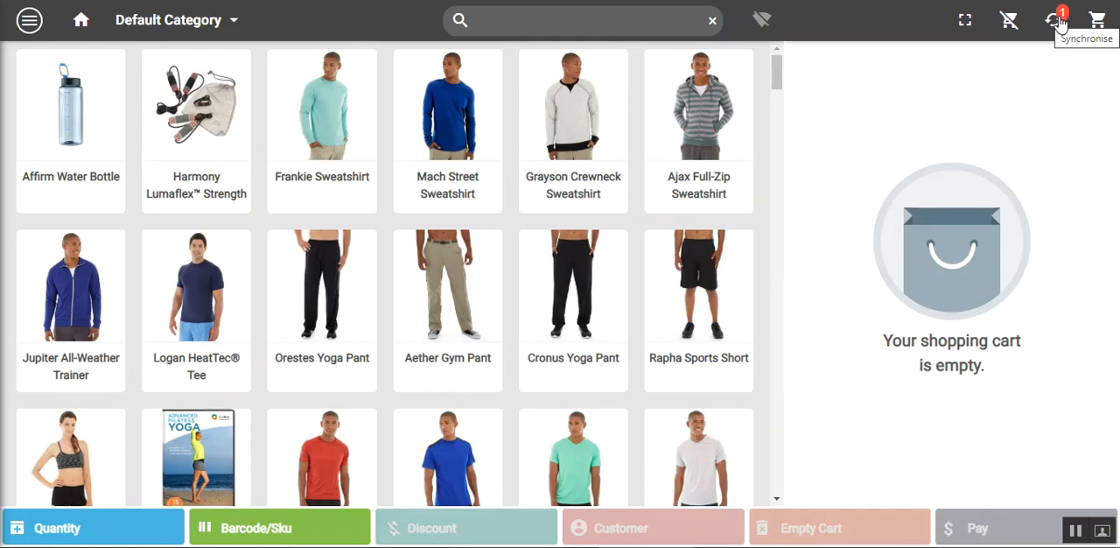
Switch the POS back online and synchronize the pending offline order
{"action": "left_click", "coordinate": [763, 27]}
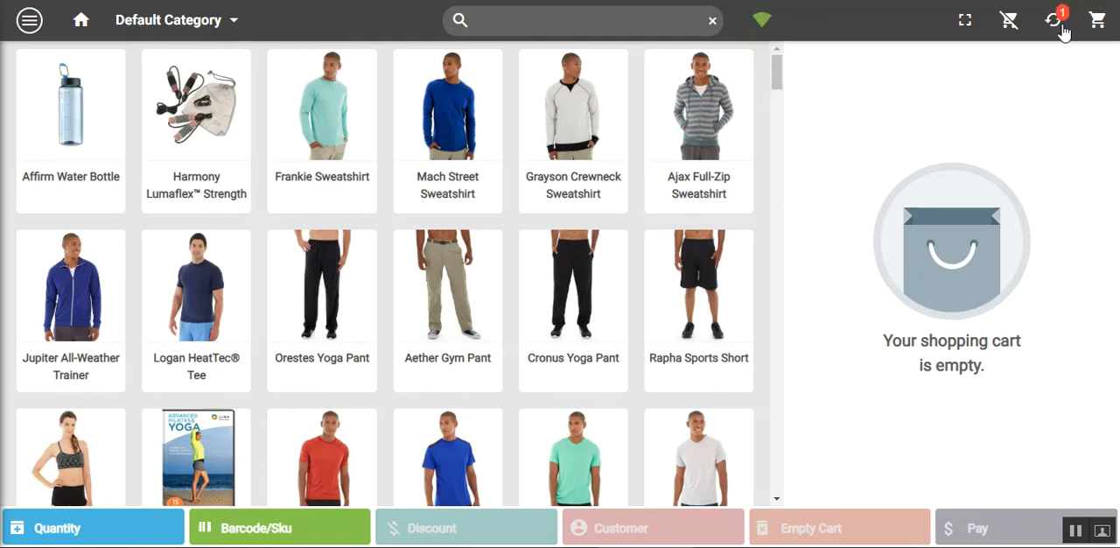
{"action": "left_click", "coordinate": [1054, 25]}
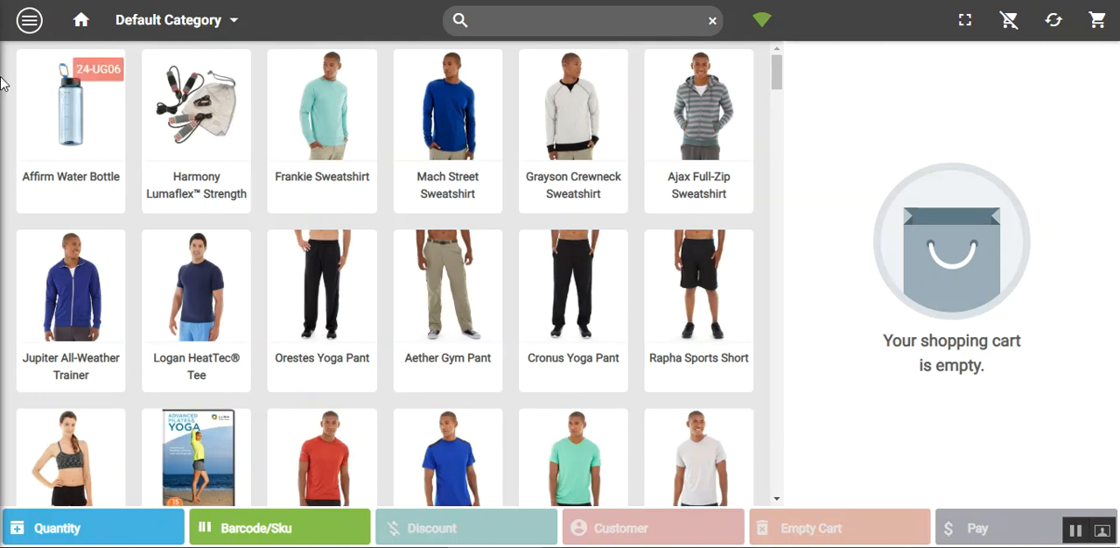
Open the order history to check the details of the newly synchronized order
{"action": "left_click", "coordinate": [30, 24]}
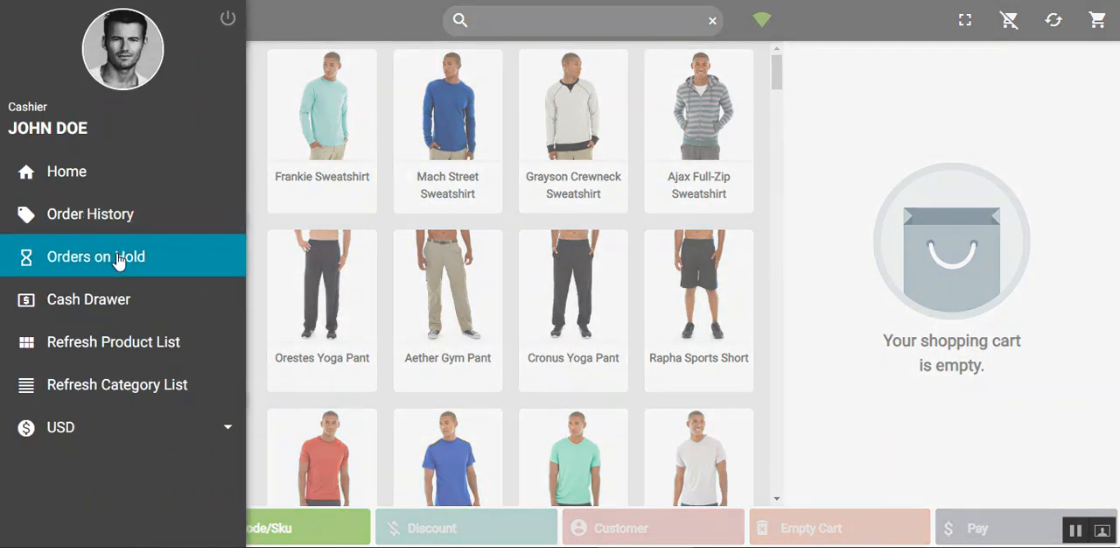
{"action": "left_click", "coordinate": [126, 221]}
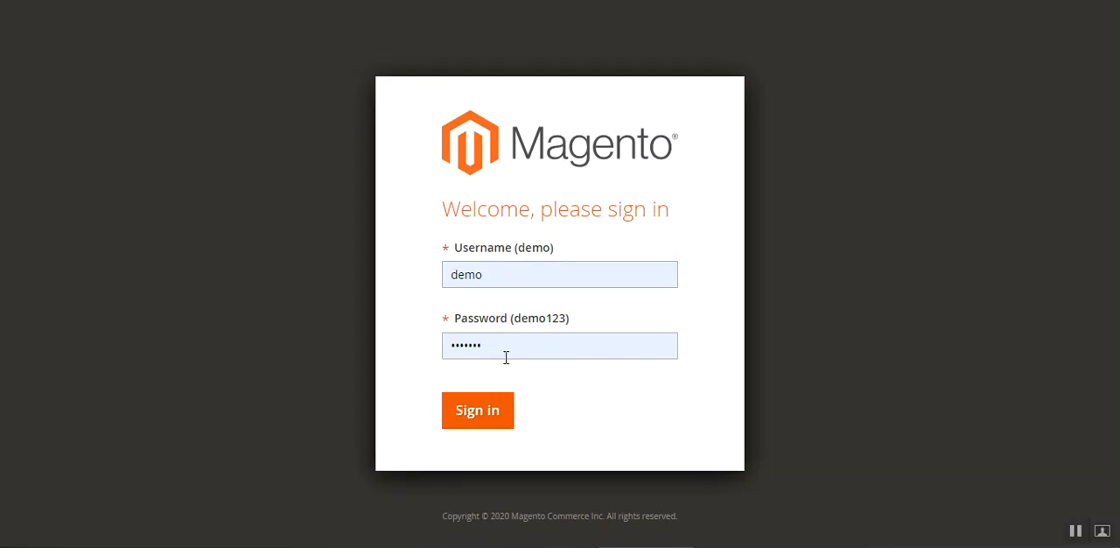
Switch to the Magento admin panel, dismiss the incoming message, and open the list of POS orders
{"action": "left_click", "coordinate": [480, 423]}
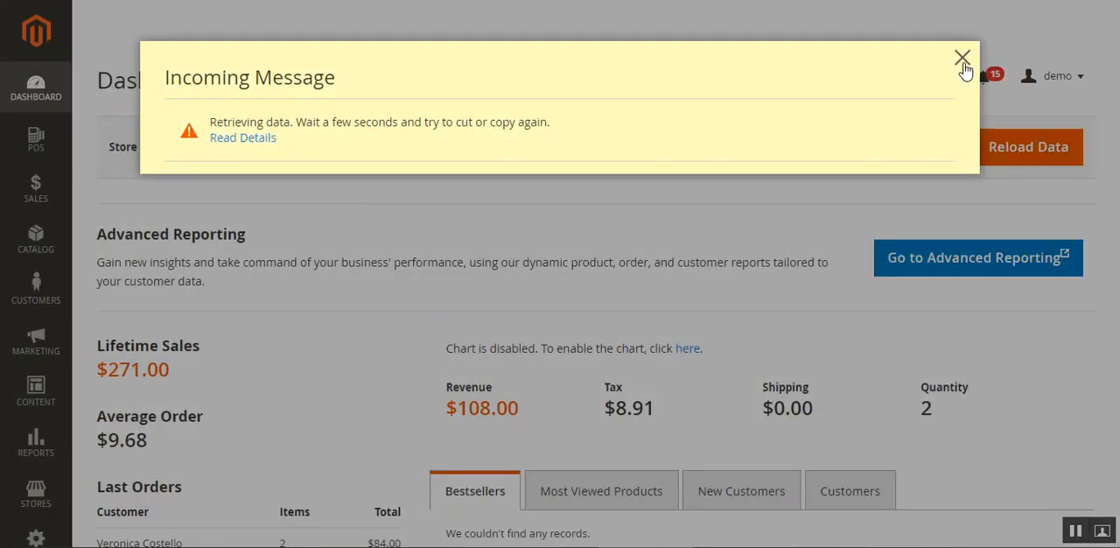
{"action": "left_click", "coordinate": [962, 59]}
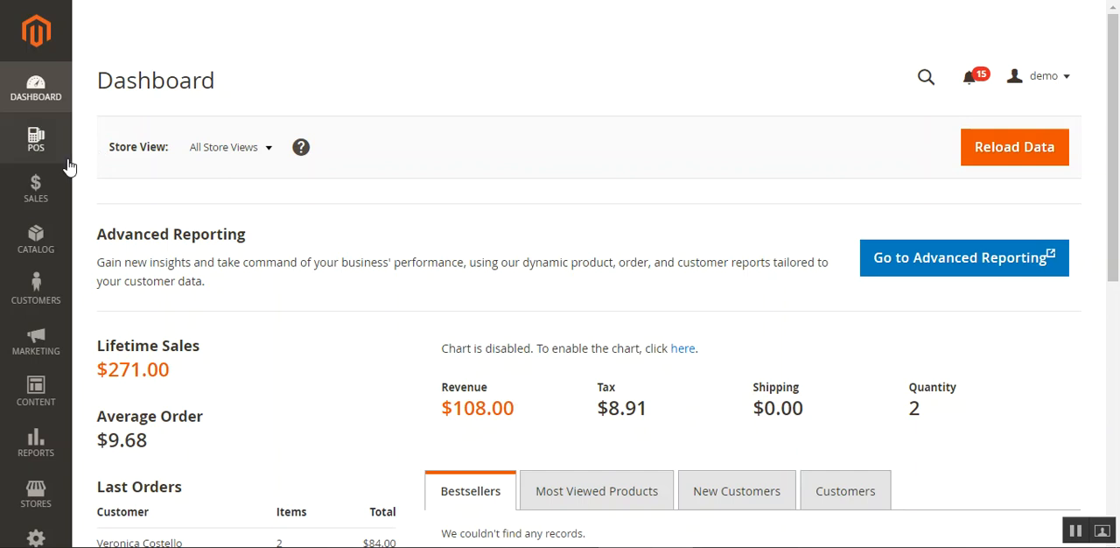
{"action": "left_click", "coordinate": [38, 146]}
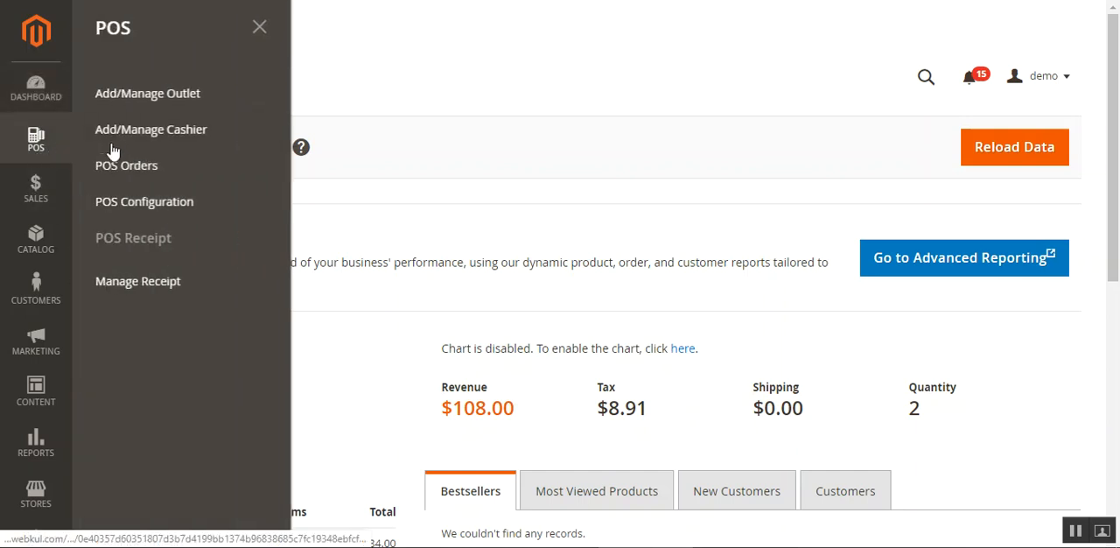
{"action": "left_click", "coordinate": [155, 175]}
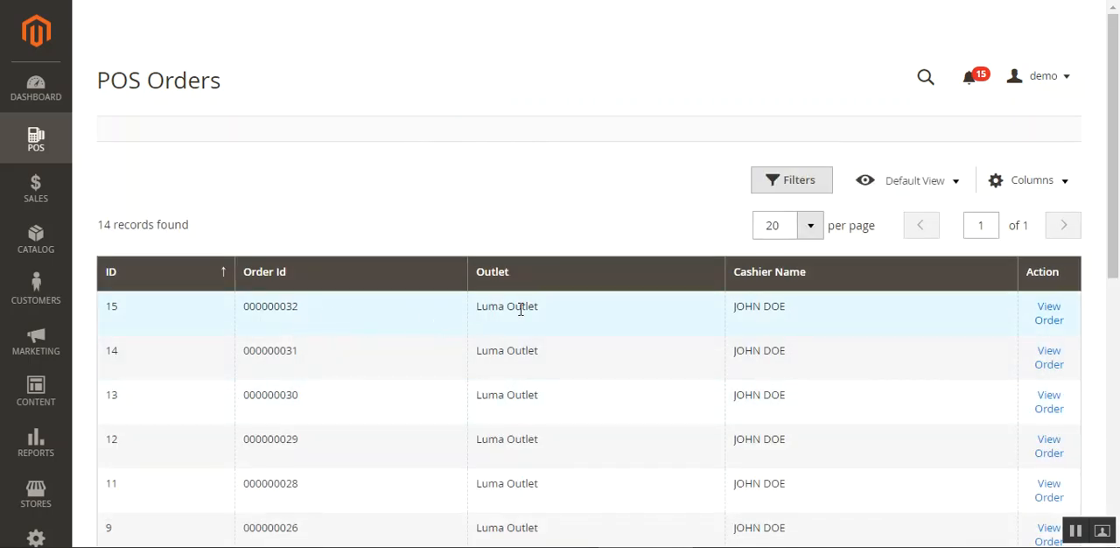
View the newest POS order and examine its account information and ordered items
{"action": "left_click", "coordinate": [1043, 322]}
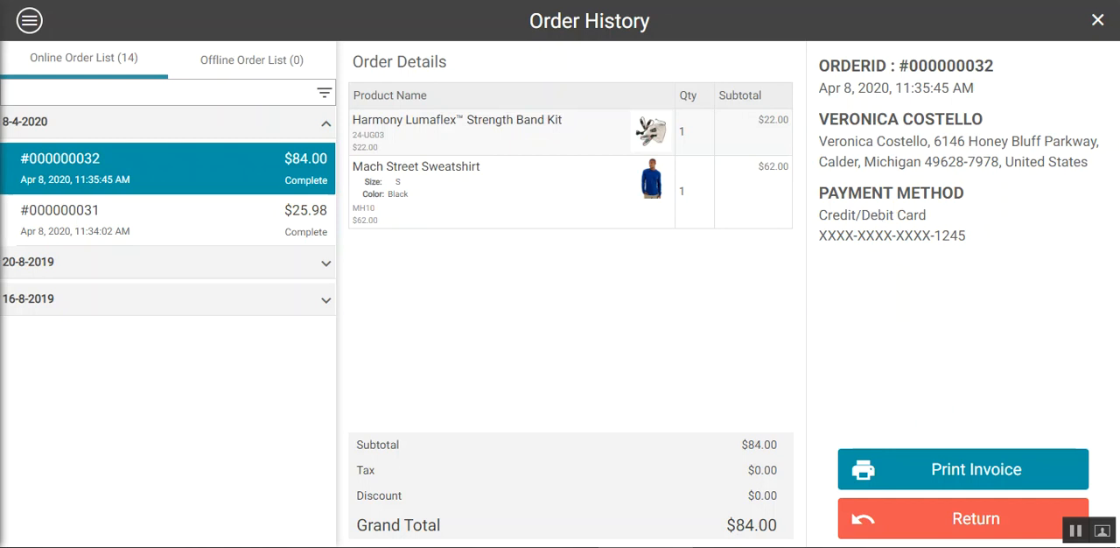
{"action": "left_click", "coordinate": [708, 1]}
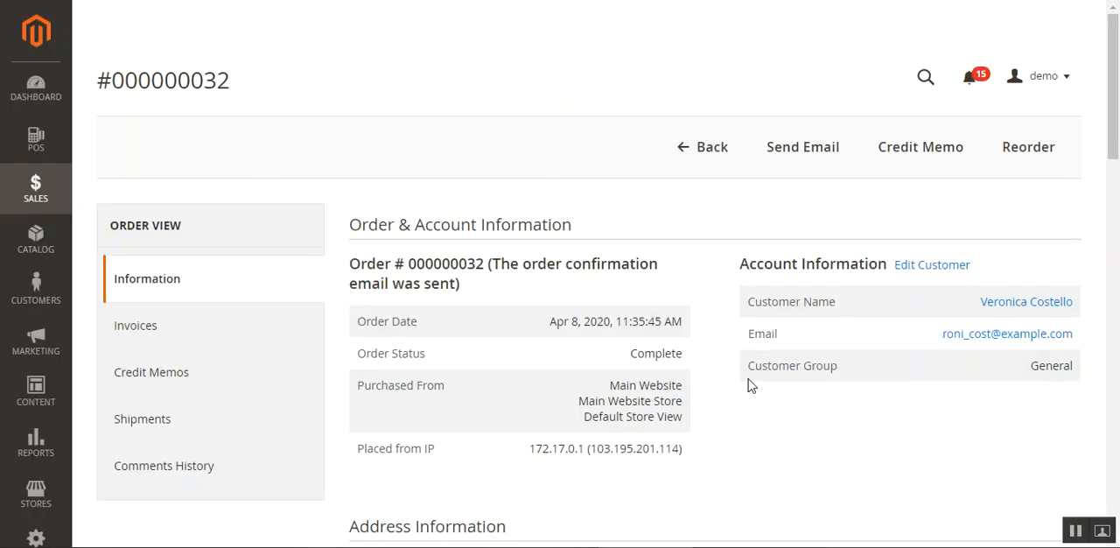
{"action": "scroll", "coordinate": [750, 385], "scroll_direction": "down", "scroll_amount": 10}
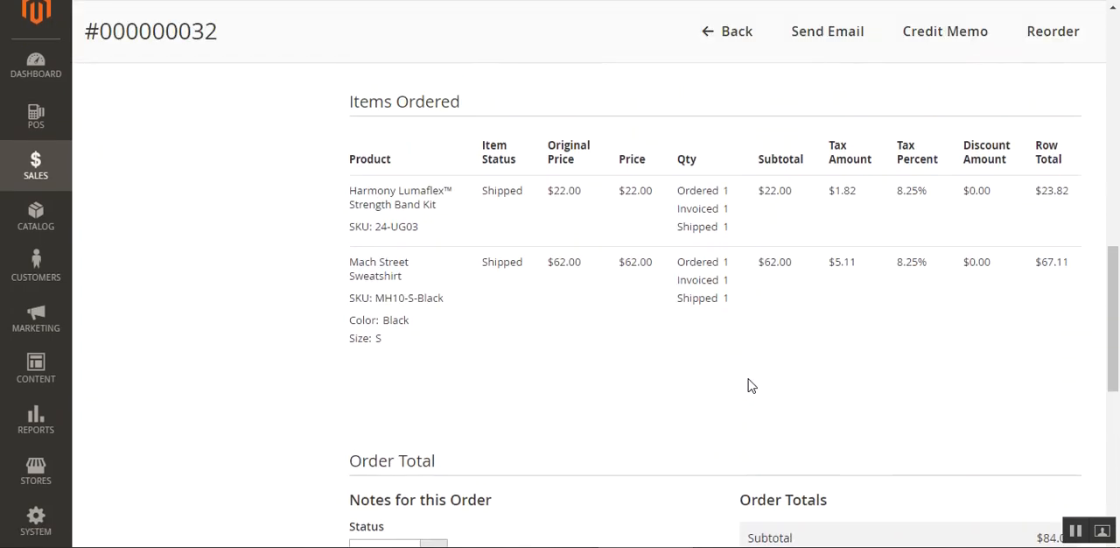
{"action": "scroll", "coordinate": [750, 385], "scroll_direction": "up", "scroll_amount": 1}
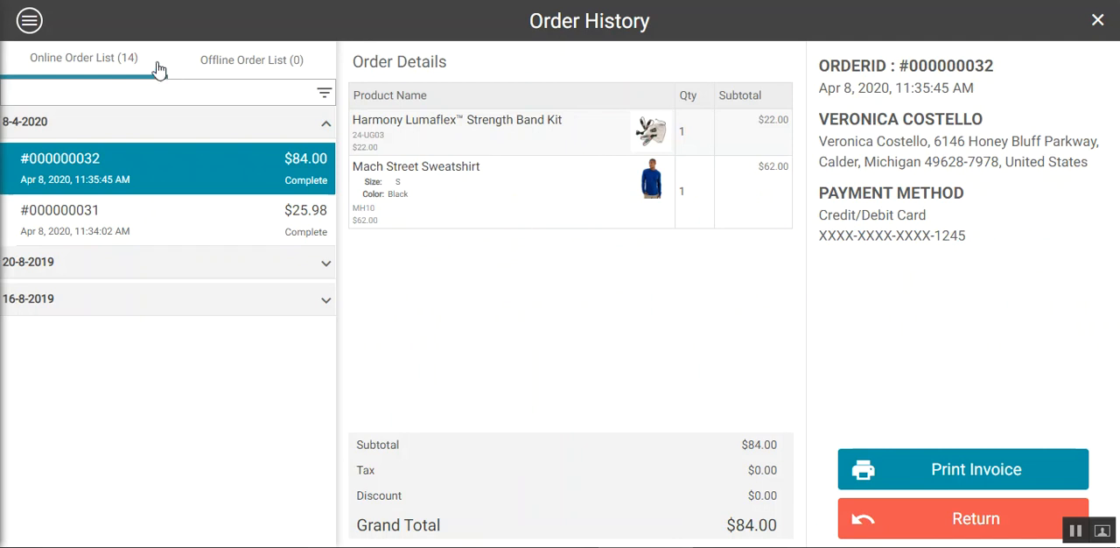
Return to the POS cashier screen and close the order history to get back to the product catalog
{"action": "left_click", "coordinate": [38, 28]}
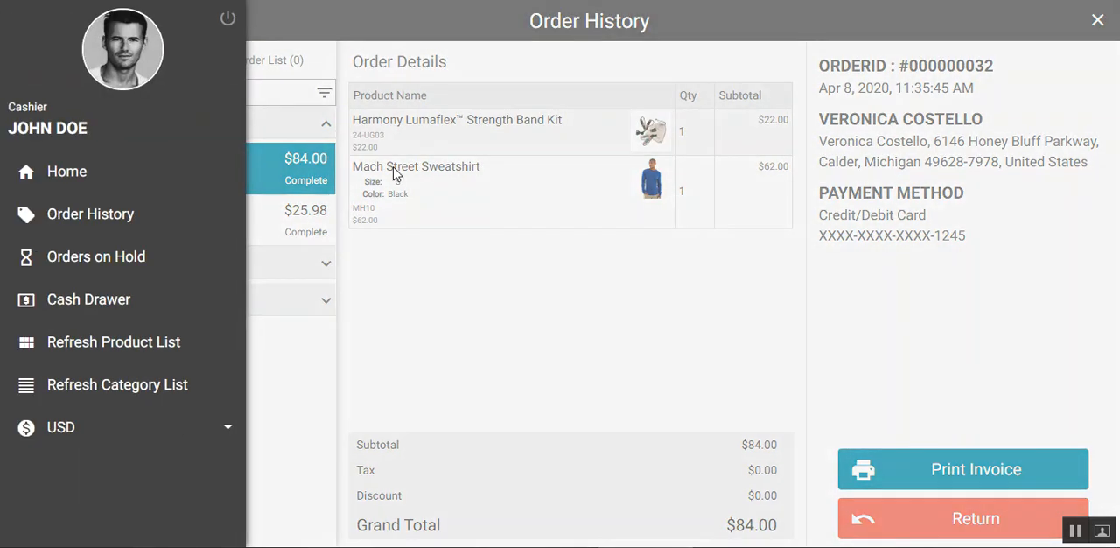
{"action": "left_click", "coordinate": [661, 229]}
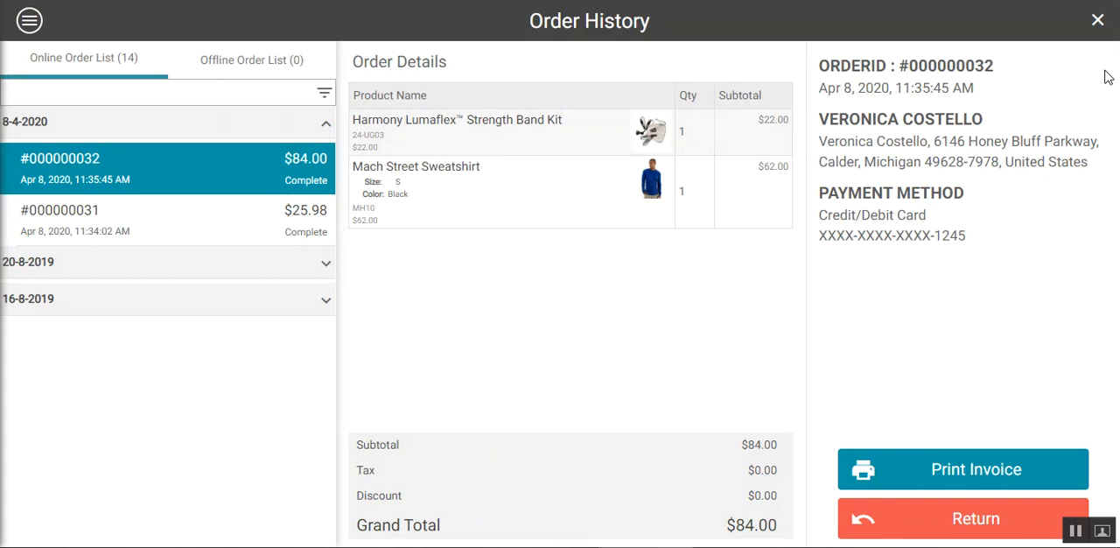
{"action": "left_click", "coordinate": [1098, 20]}
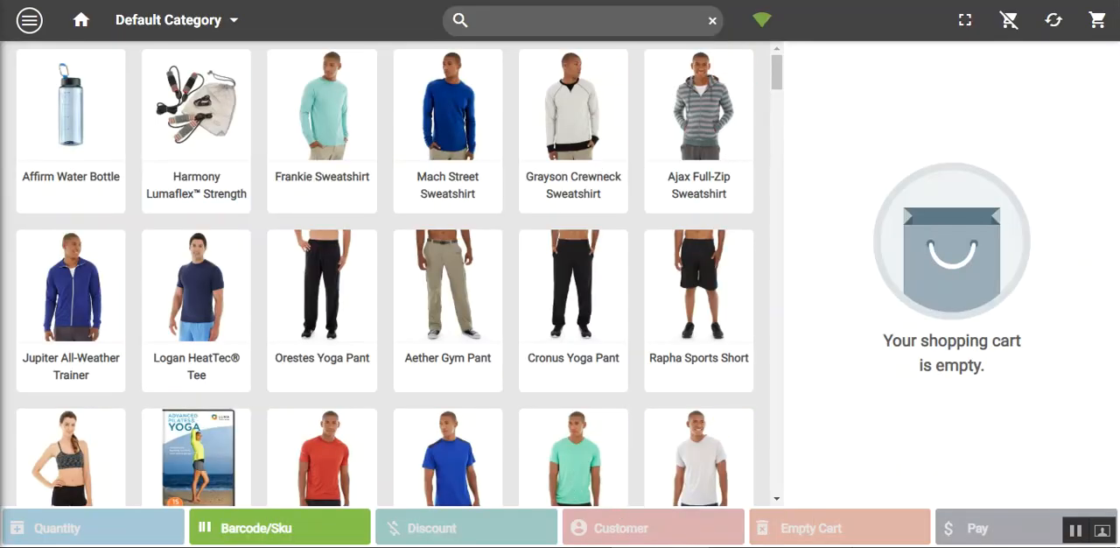
Add the Cronus Yoga Pant to the cart in size 33 and color Blue
{"action": "left_click", "coordinate": [613, 323]}
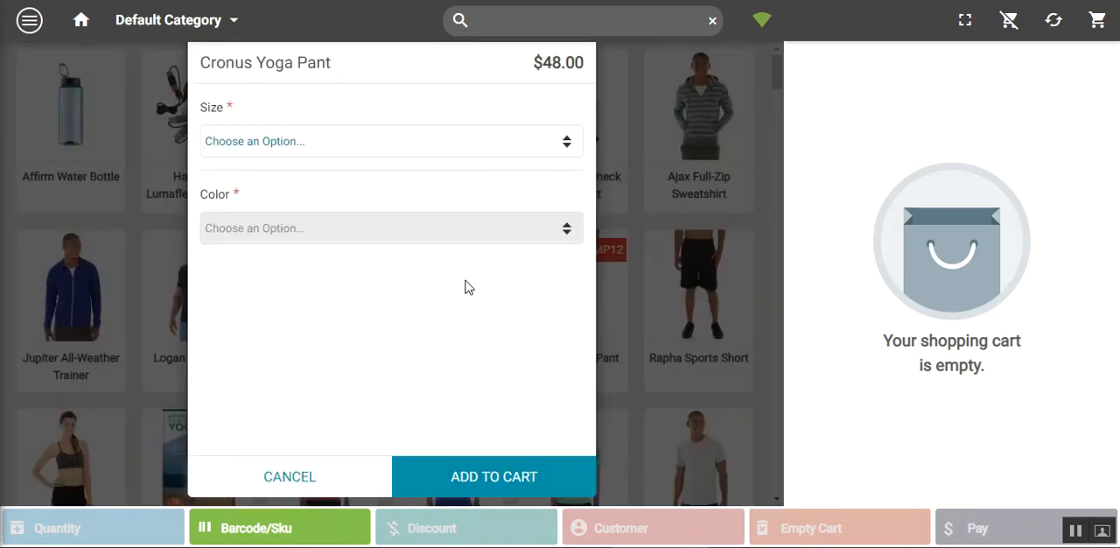
{"action": "left_click", "coordinate": [367, 150]}
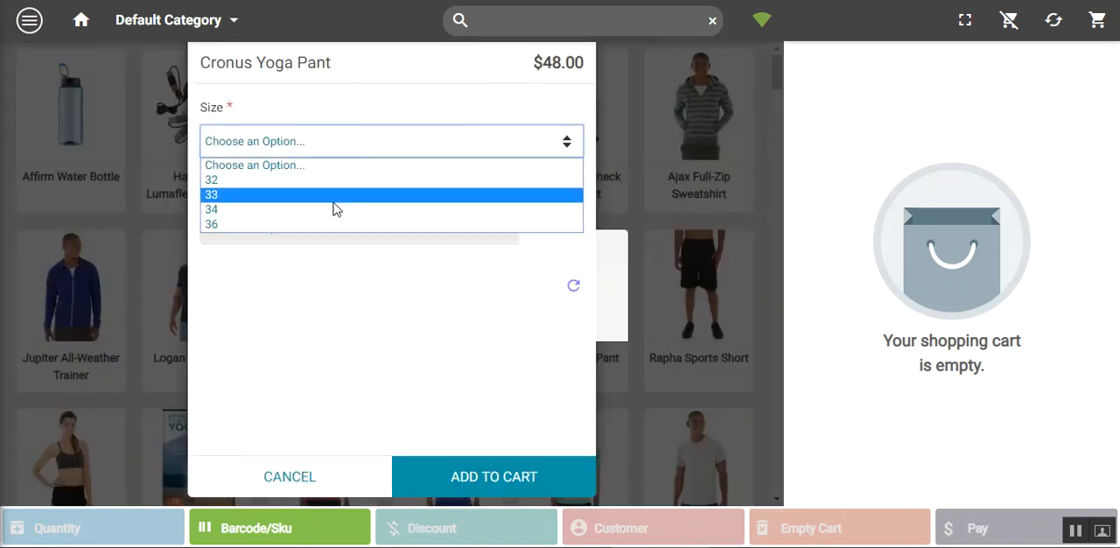
{"action": "left_click", "coordinate": [333, 199]}
{"action": "left_click", "coordinate": [315, 228]}
{"action": "left_click", "coordinate": [275, 282]}
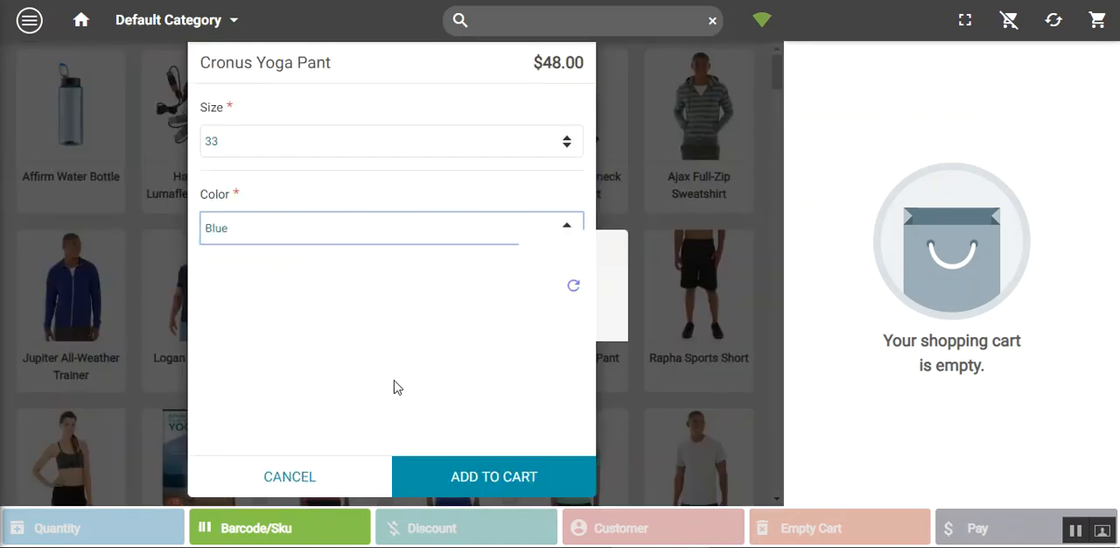
{"action": "left_click", "coordinate": [509, 492]}
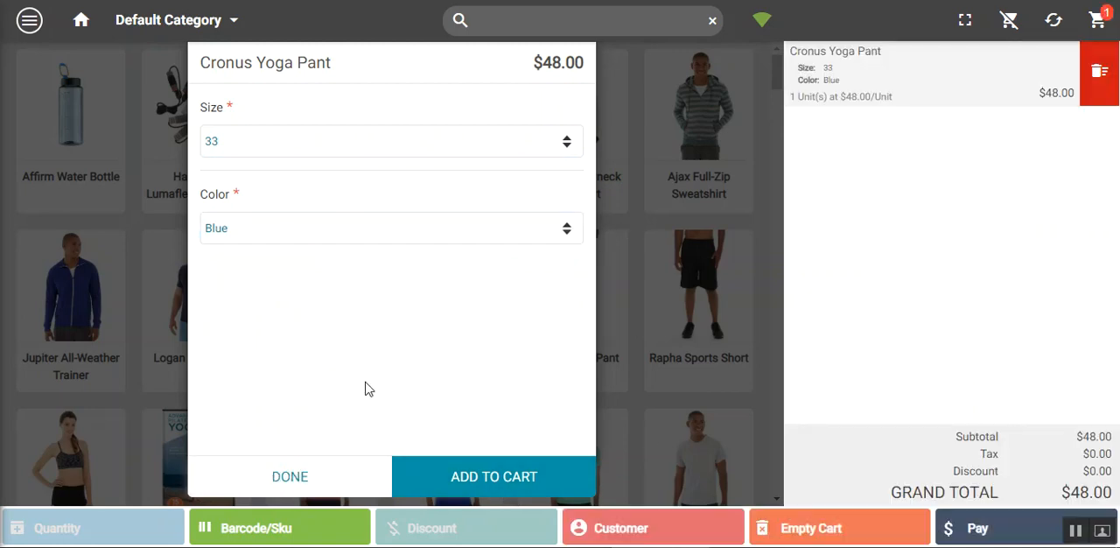
Close the Cronus Yoga Pant options and empty the entire cart, confirming the removal
{"action": "left_click", "coordinate": [289, 476]}
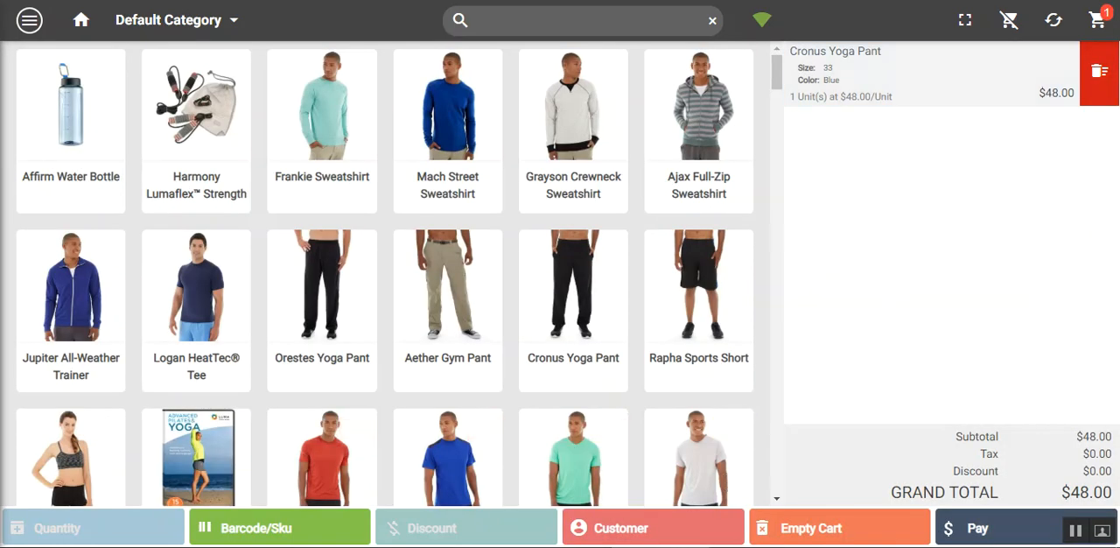
{"action": "left_click", "coordinate": [840, 538]}
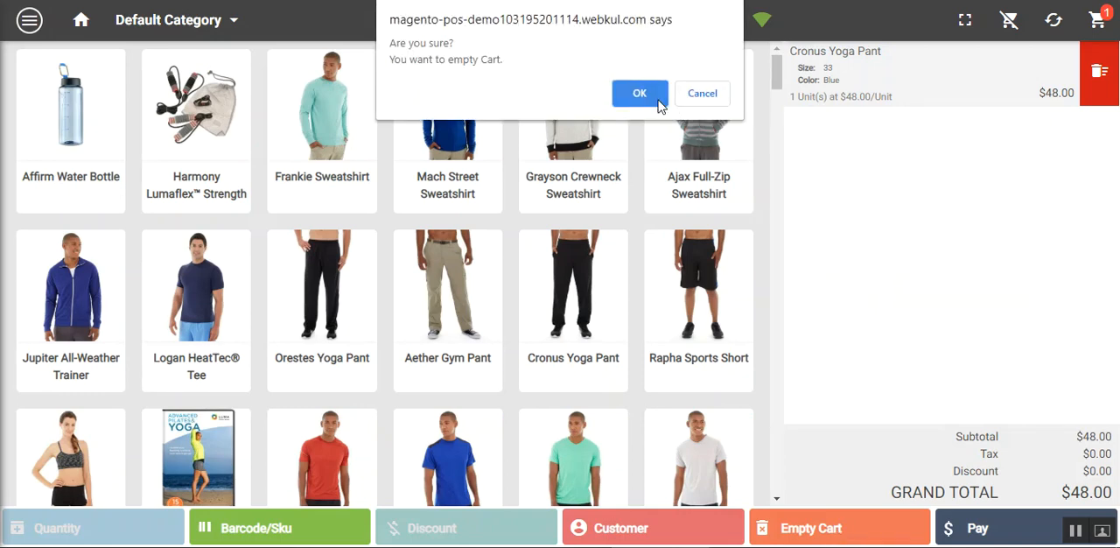
{"action": "left_click", "coordinate": [657, 98]}
Add the Ajax Full-Zip Sweatshirt to the cart in size M and color Blue, and remove that single item again
{"action": "left_click", "coordinate": [657, 98]}
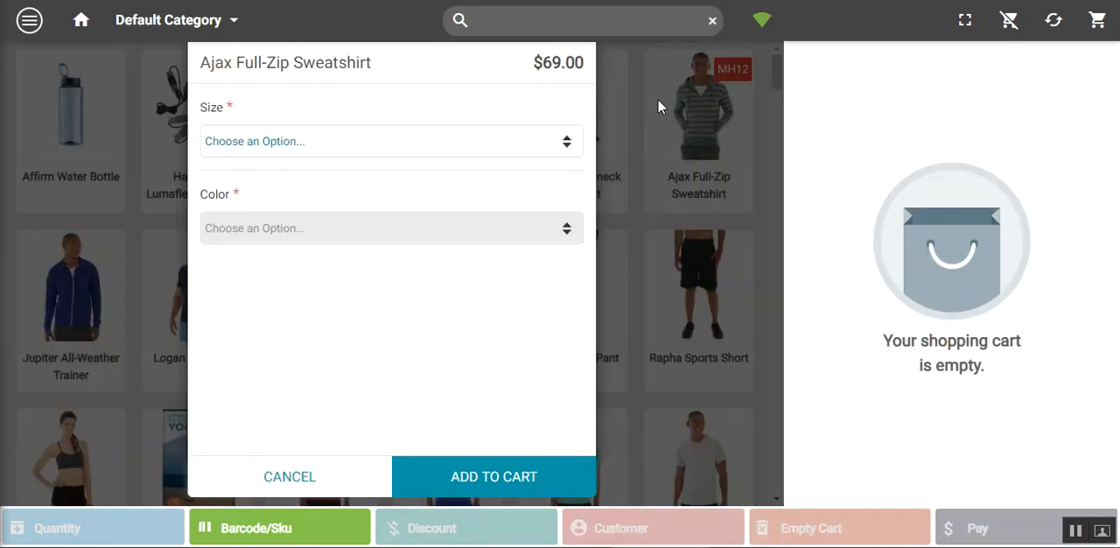
{"action": "left_click", "coordinate": [345, 145]}
{"action": "left_click", "coordinate": [295, 211]}
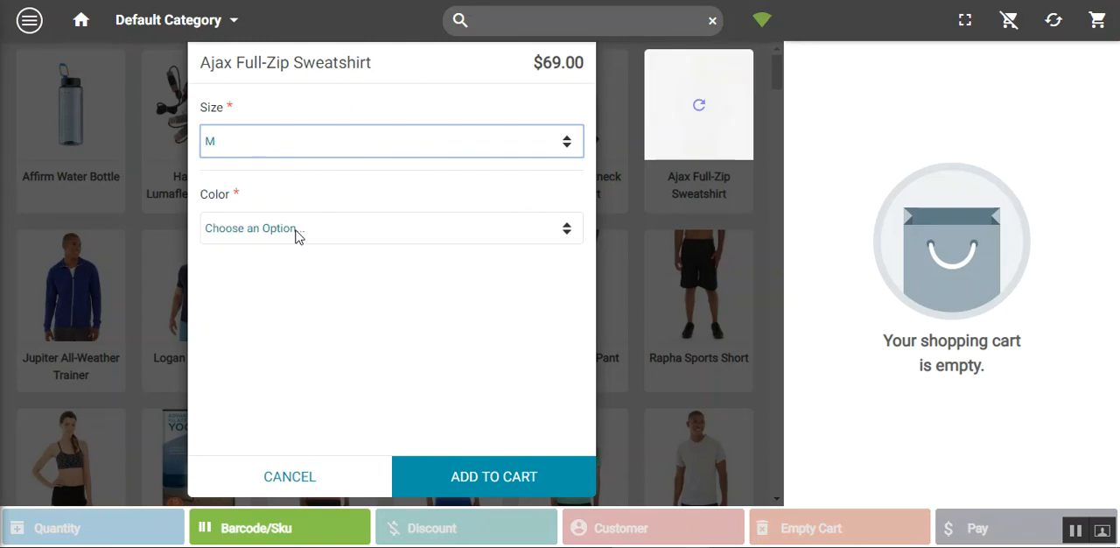
{"action": "left_click", "coordinate": [295, 229]}
{"action": "left_click", "coordinate": [278, 268]}
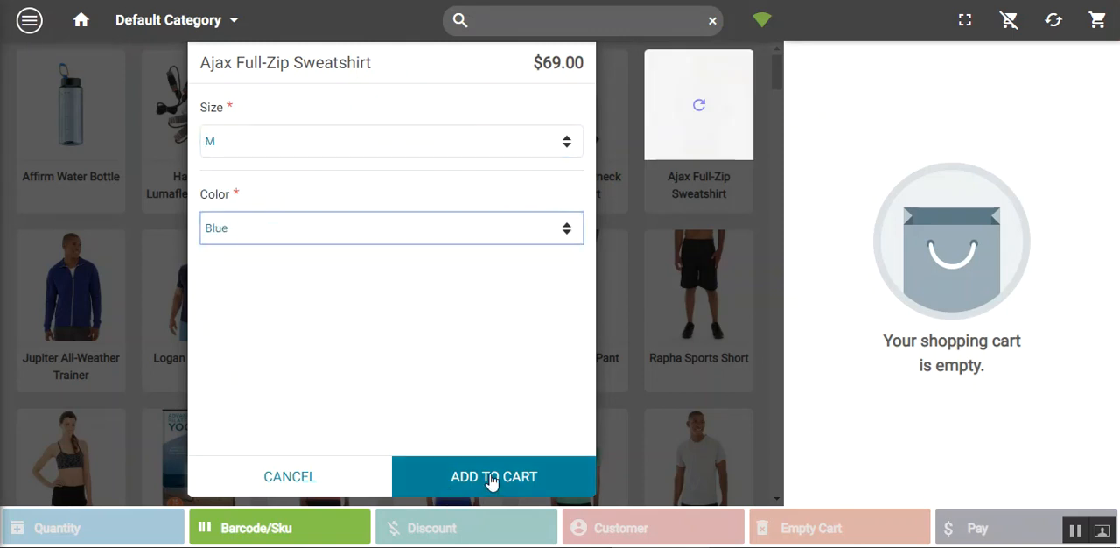
{"action": "left_click", "coordinate": [492, 479]}
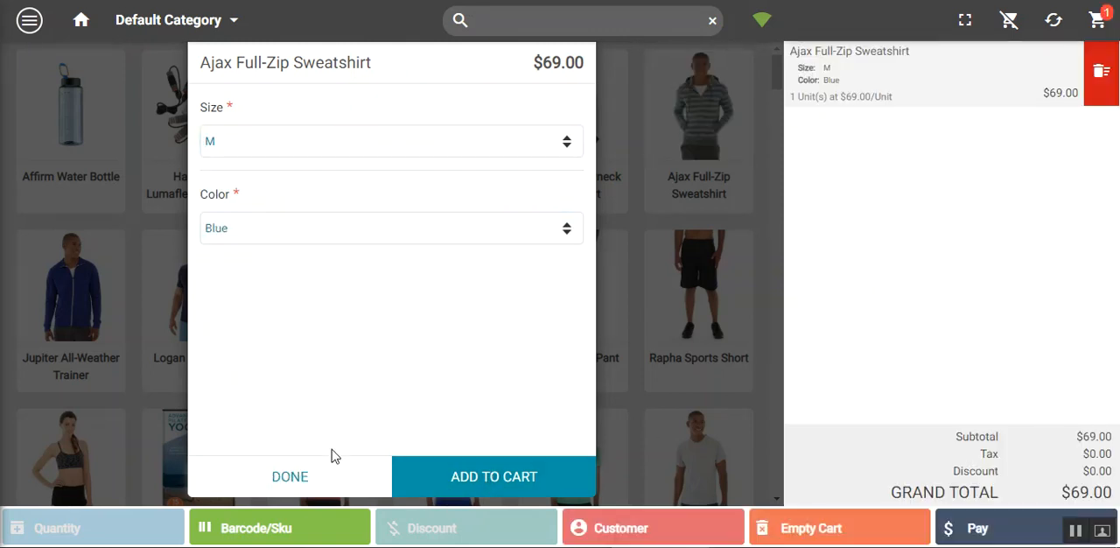
{"action": "left_click", "coordinate": [308, 490]}
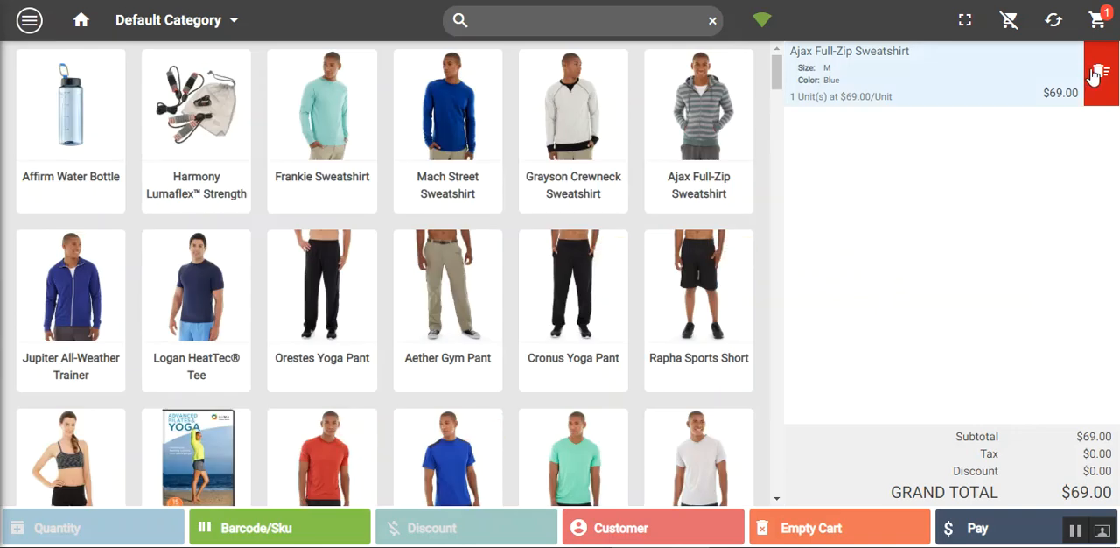
{"action": "left_click", "coordinate": [1094, 76]}
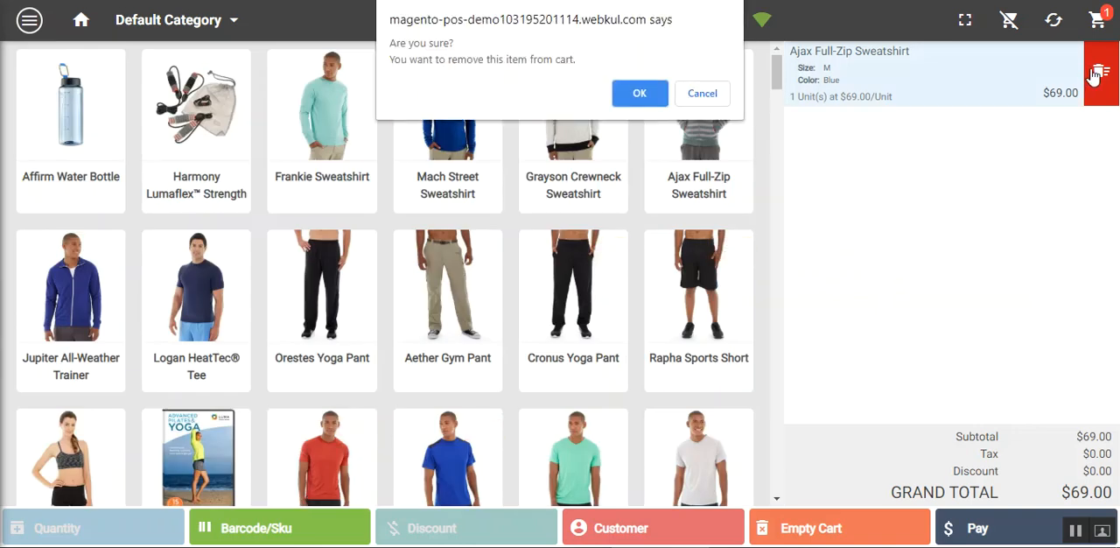
{"action": "left_click", "coordinate": [640, 98]}
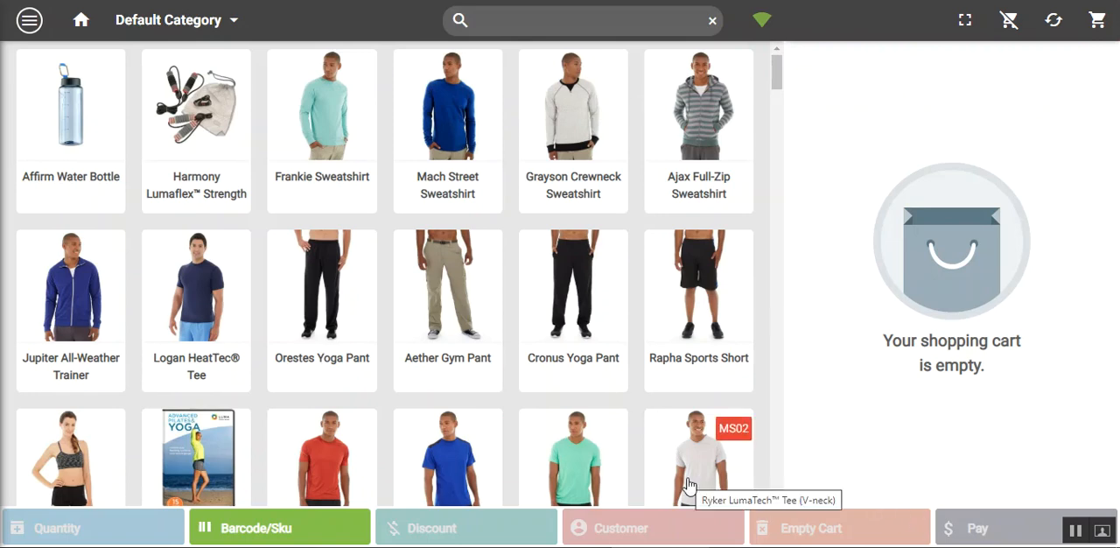
Open the order history and examine the details and payment methods of the two orders dated 8-4-2020
{"action": "left_click", "coordinate": [30, 19]}
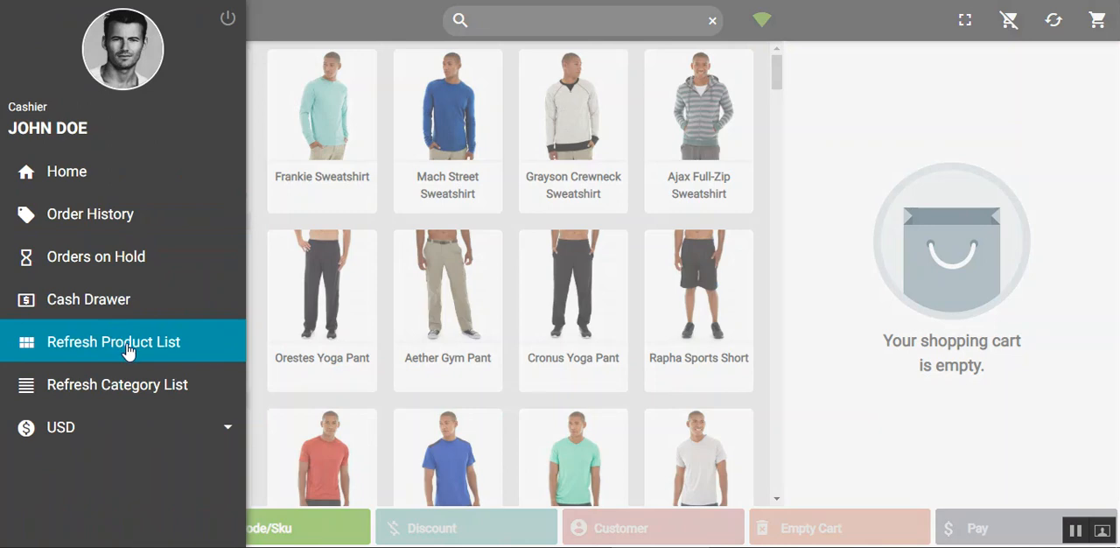
{"action": "left_click", "coordinate": [139, 226]}
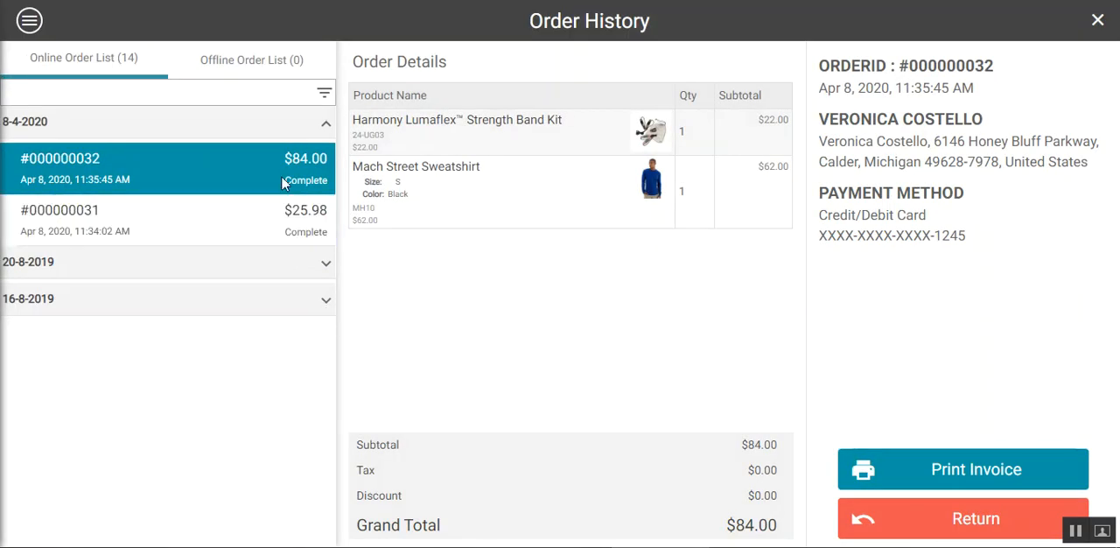
{"action": "left_click", "coordinate": [245, 222]}
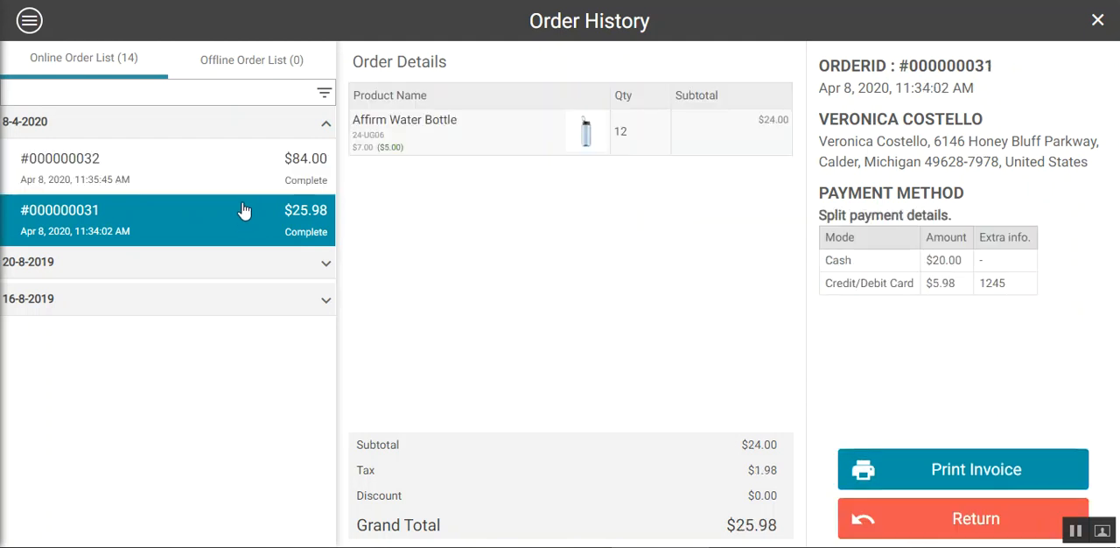
{"action": "left_click", "coordinate": [243, 168]}
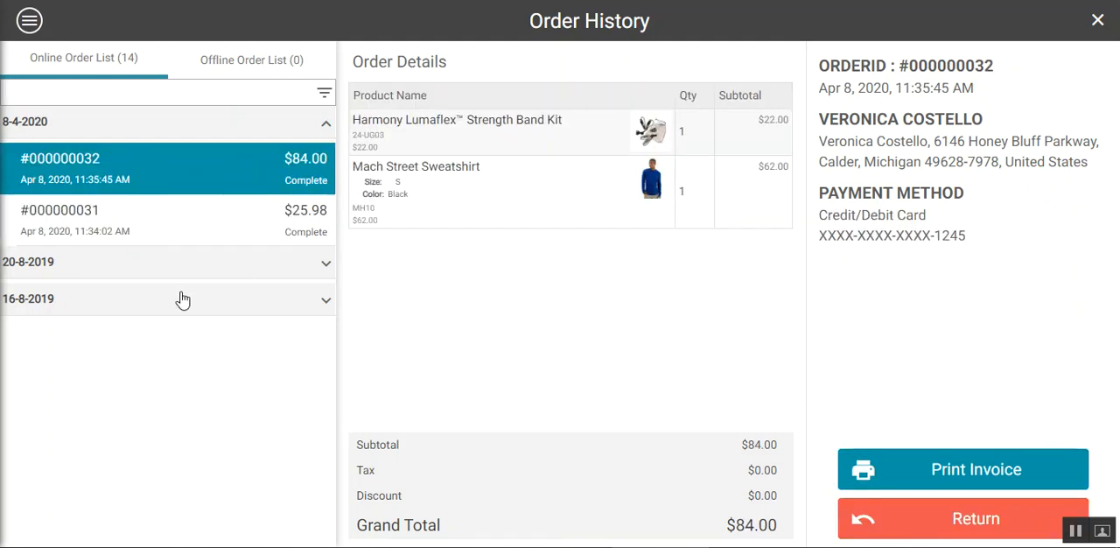
Expand the orders dated 20-8-2019, and open the newest order's invoice for printing without saving it
{"action": "left_click", "coordinate": [325, 267]}
{"action": "left_click", "coordinate": [123, 312]}
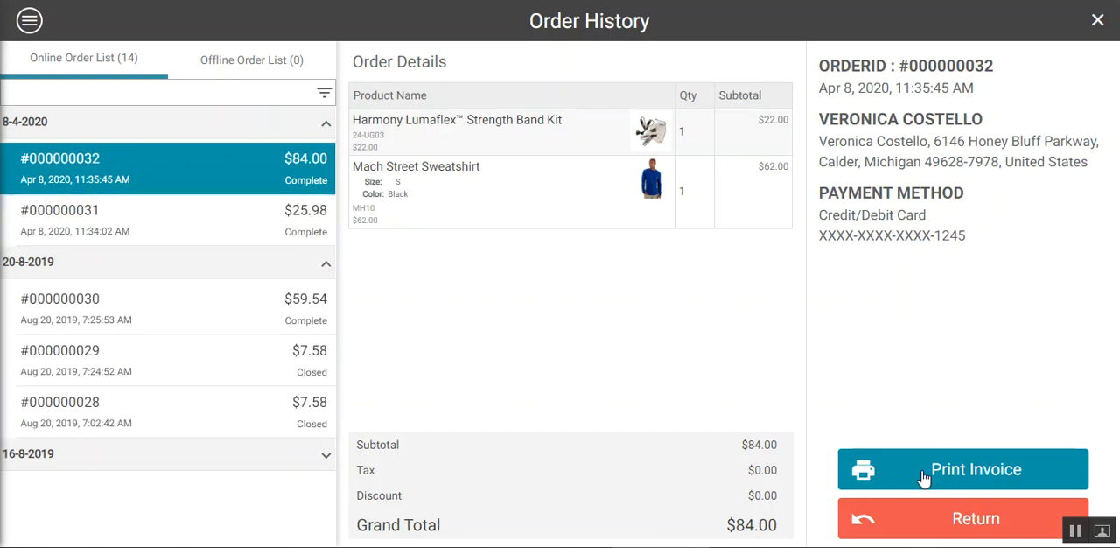
{"action": "left_click", "coordinate": [963, 470]}
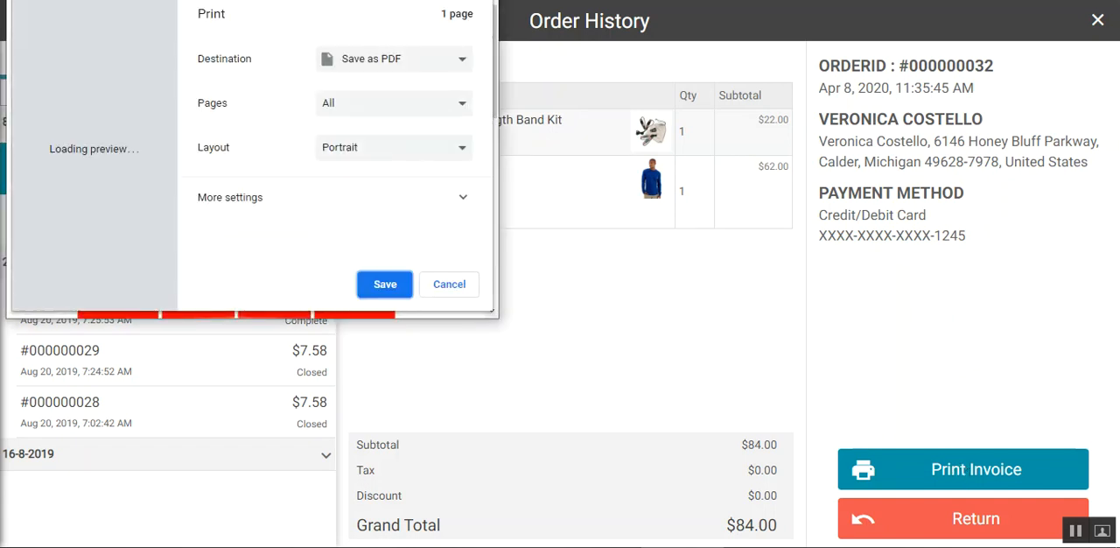
{"action": "key", "text": "Escape"}
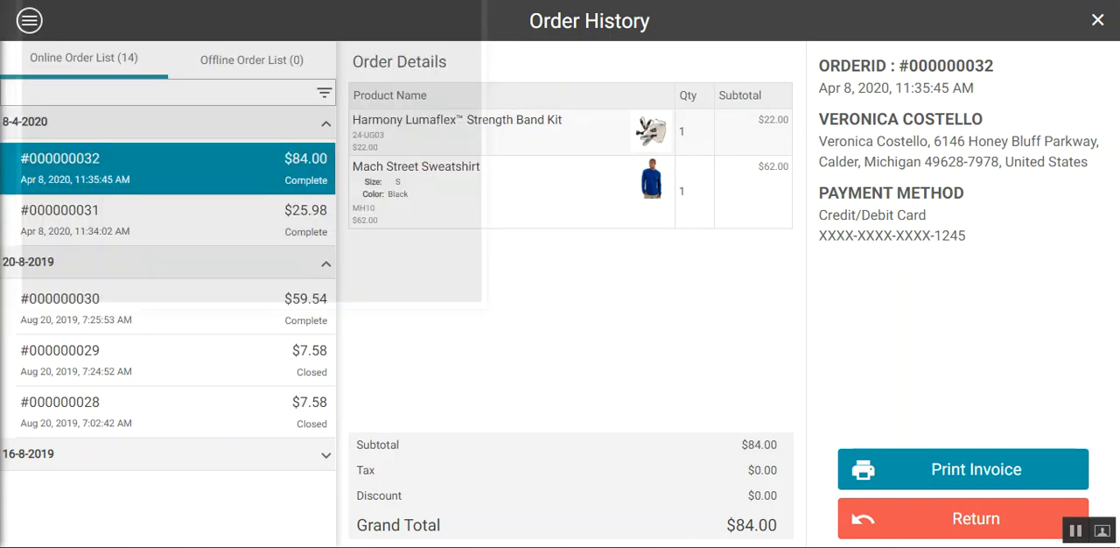
Return one Harmony Lumaflex Strength Band Kit and one Mach Street Sweatshirt from the newest order, putting both back into stock
{"action": "left_click", "coordinate": [983, 517]}
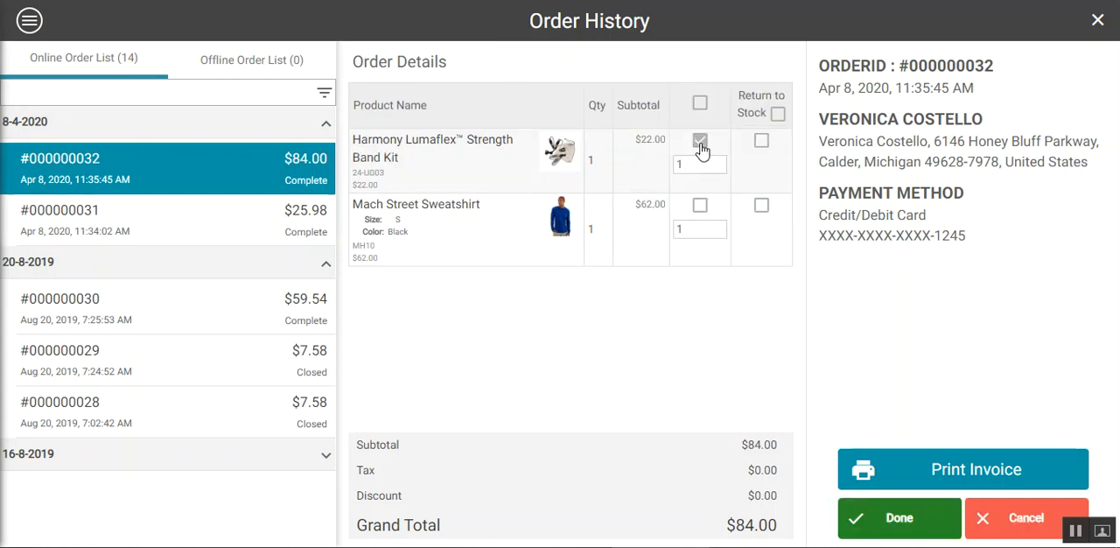
{"action": "left_click", "coordinate": [701, 206]}
{"action": "left_click", "coordinate": [762, 207]}
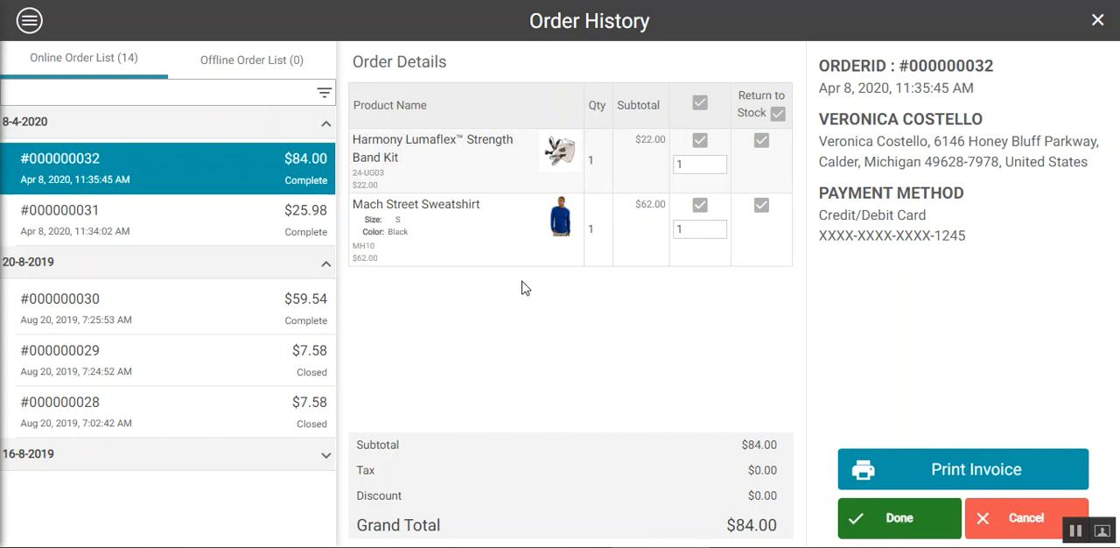
{"action": "left_click", "coordinate": [917, 520]}
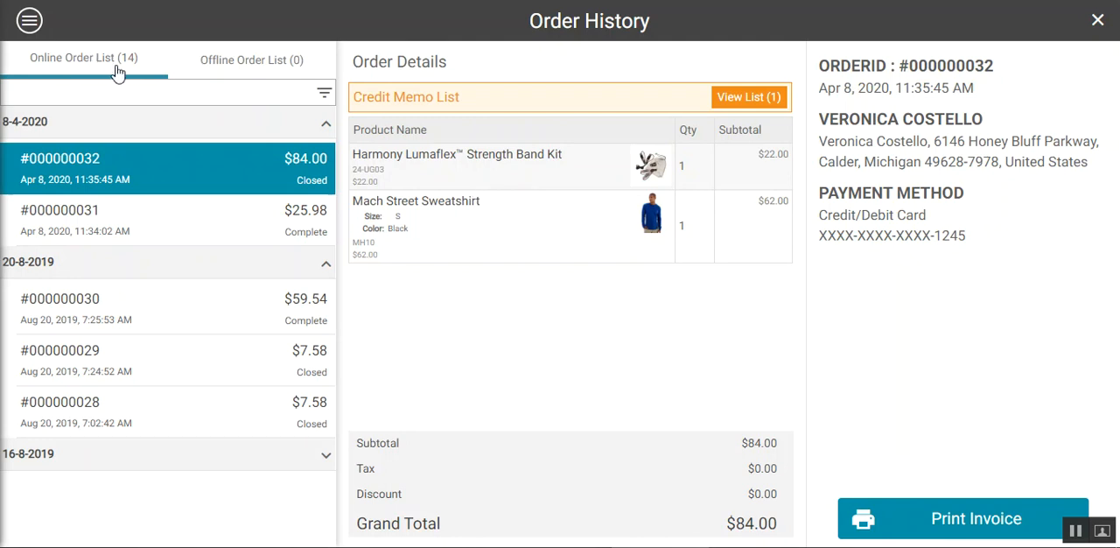
Compare the offline and online order lists, and close the order history
{"action": "left_click", "coordinate": [208, 70]}
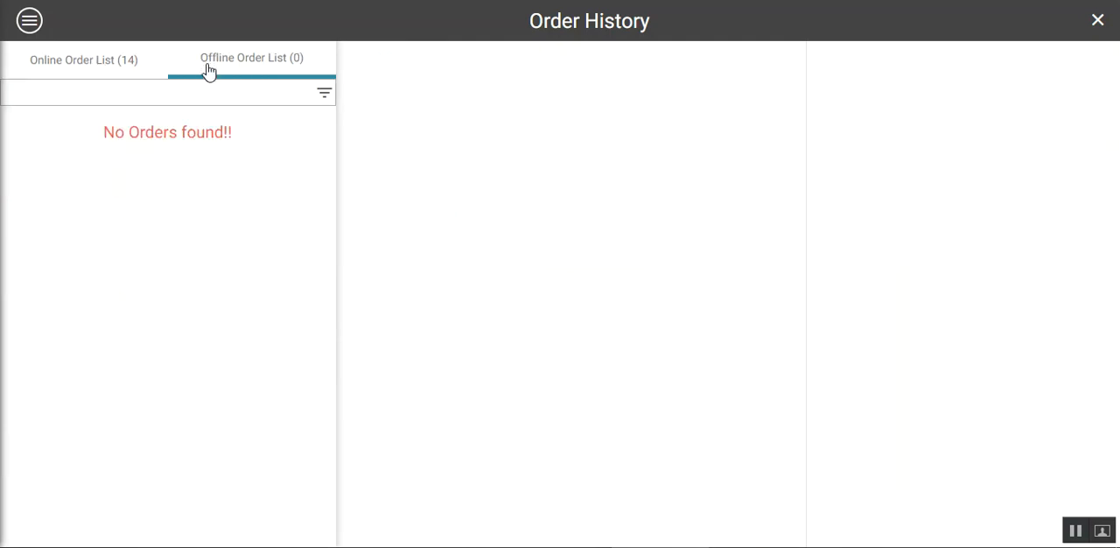
{"action": "left_click", "coordinate": [116, 71]}
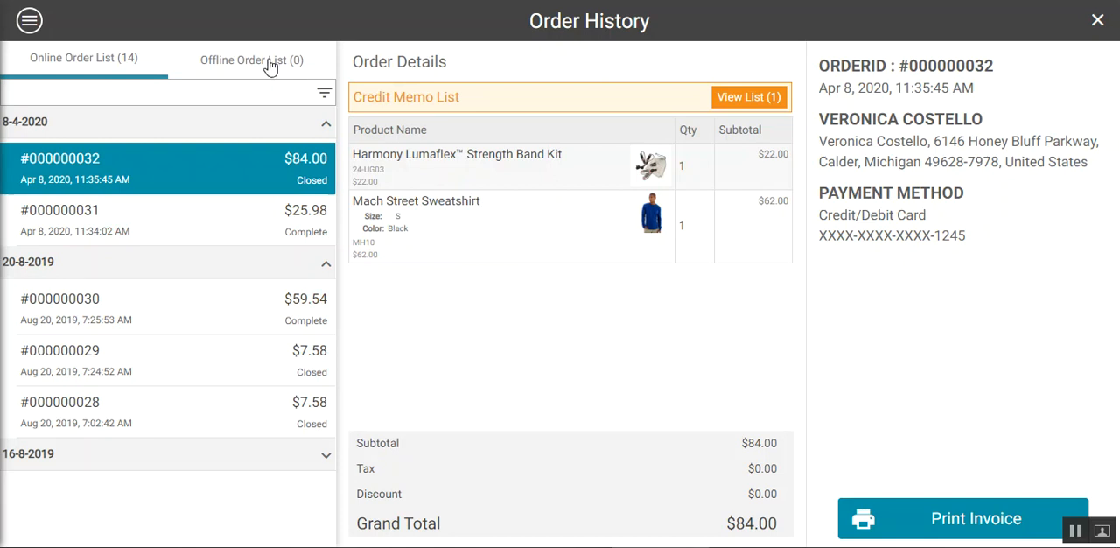
{"action": "left_click", "coordinate": [267, 63]}
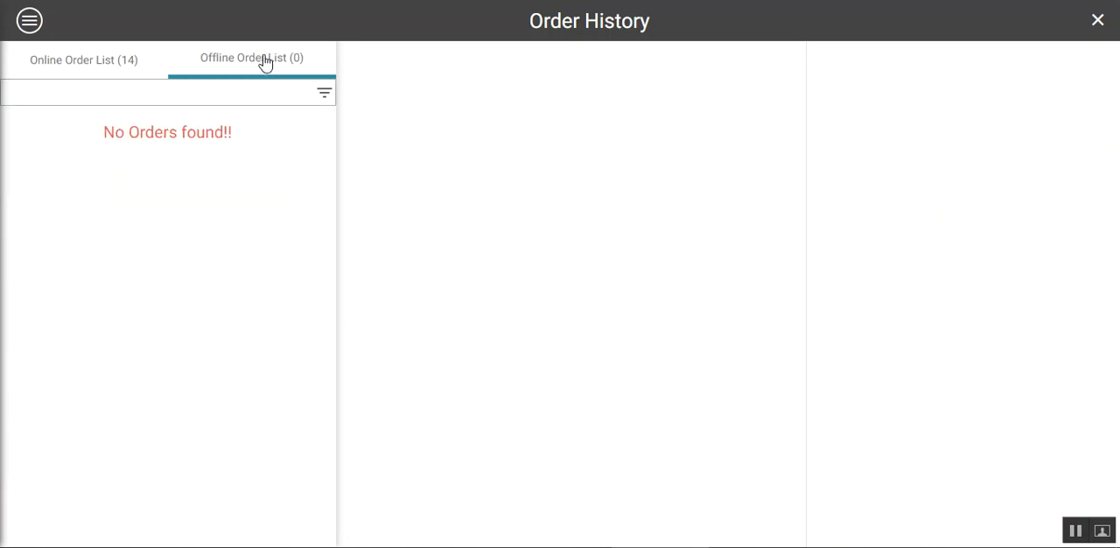
{"action": "left_click", "coordinate": [141, 66]}
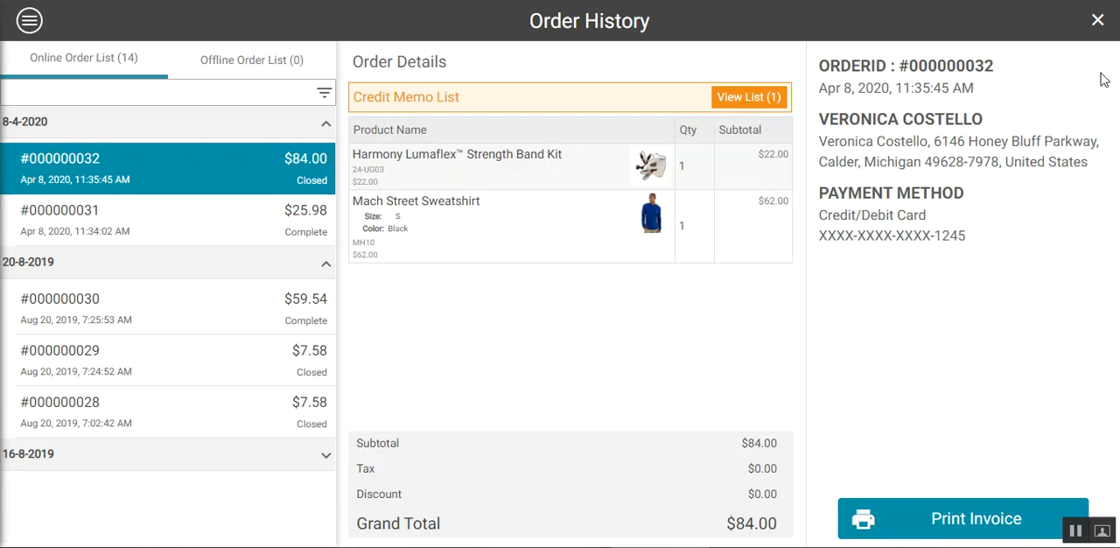
{"action": "left_click", "coordinate": [1097, 23]}
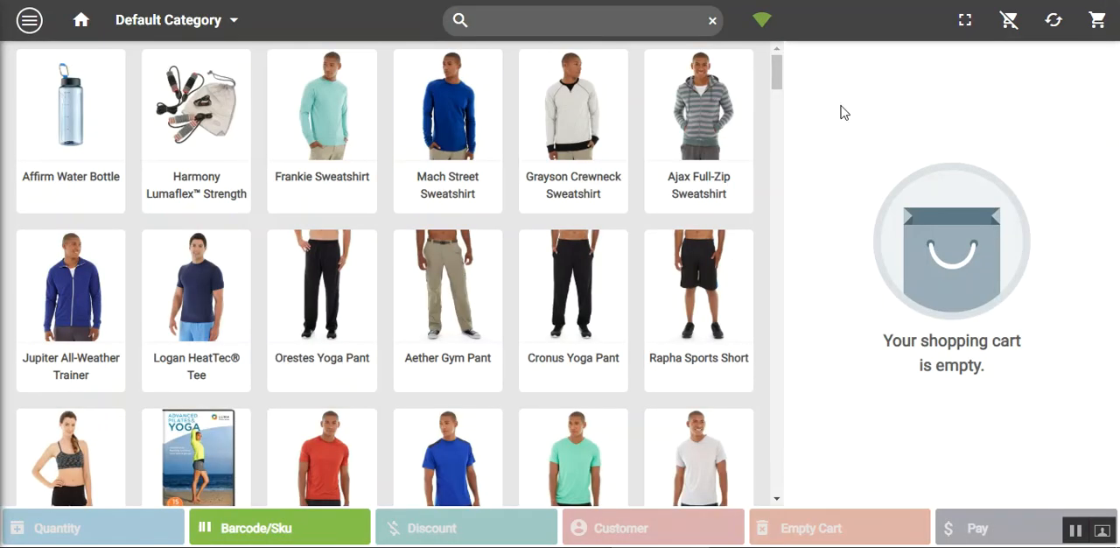
Take the POS offline and place a $7.00 cash order for one Affirm Water Bottle, finishing by starting the next order
{"action": "left_click", "coordinate": [757, 20]}
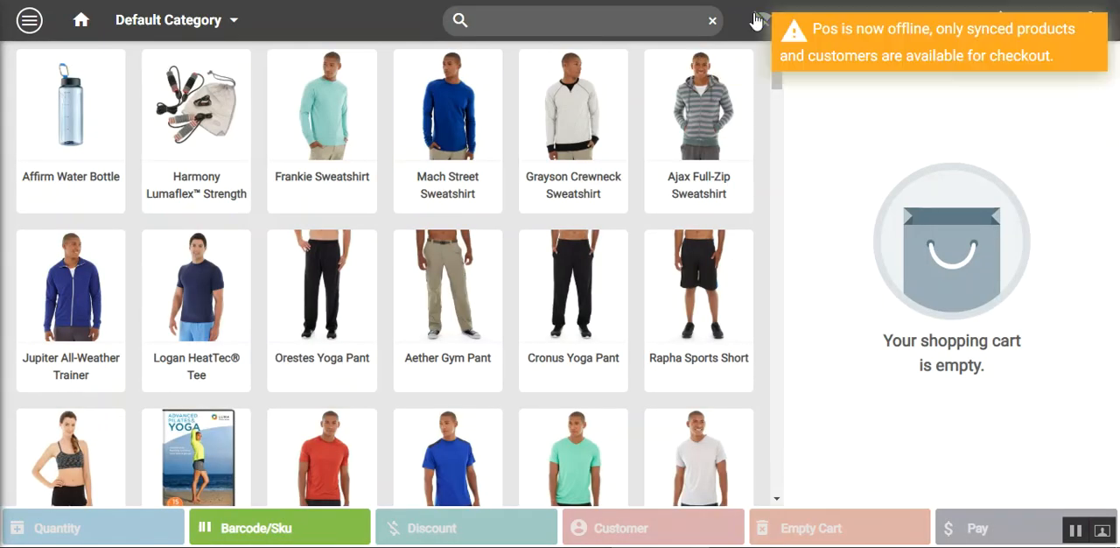
{"action": "left_click", "coordinate": [70, 132]}
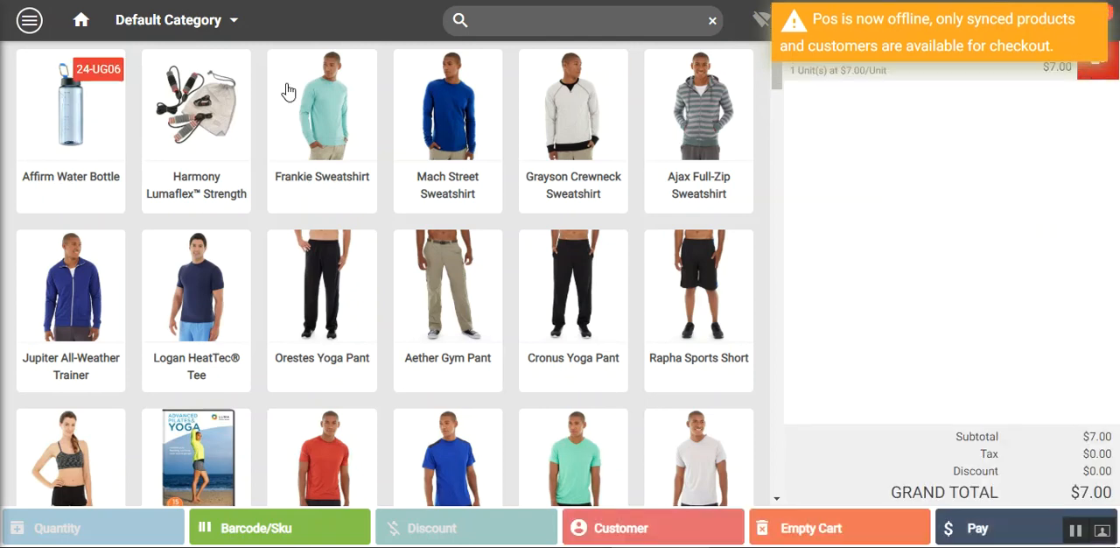
{"action": "left_click", "coordinate": [978, 529]}
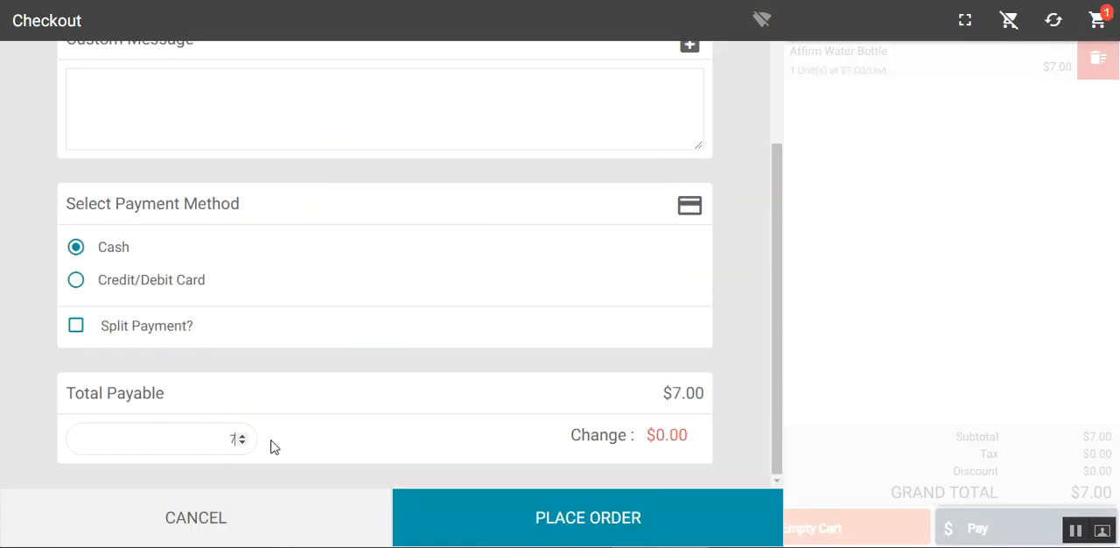
{"action": "left_click", "coordinate": [625, 523]}
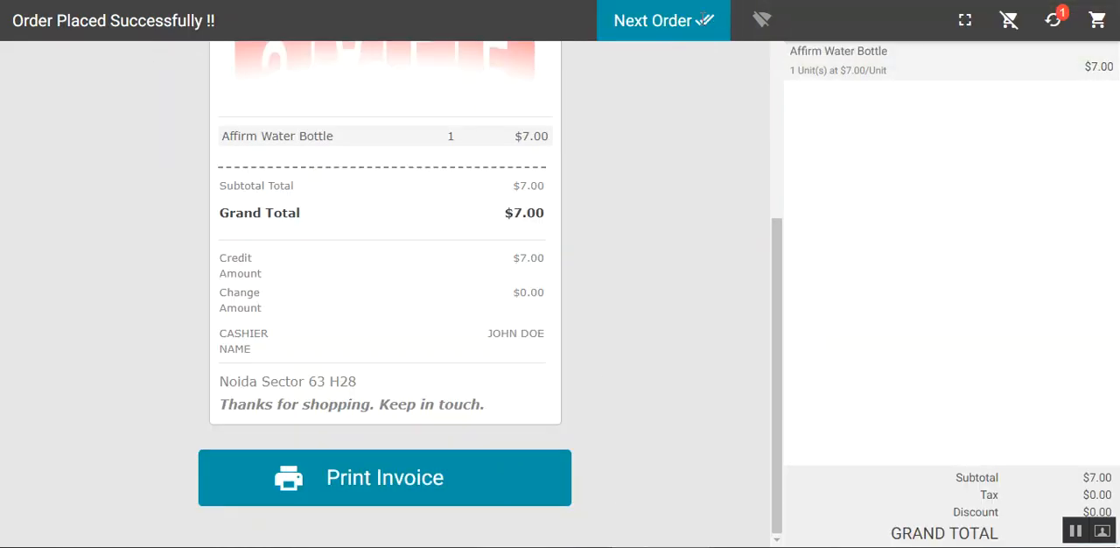
{"action": "left_click", "coordinate": [704, 20]}
View the water bottle order in the order history's offline list, try to sync it, and close the history
{"action": "left_click", "coordinate": [27, 23]}
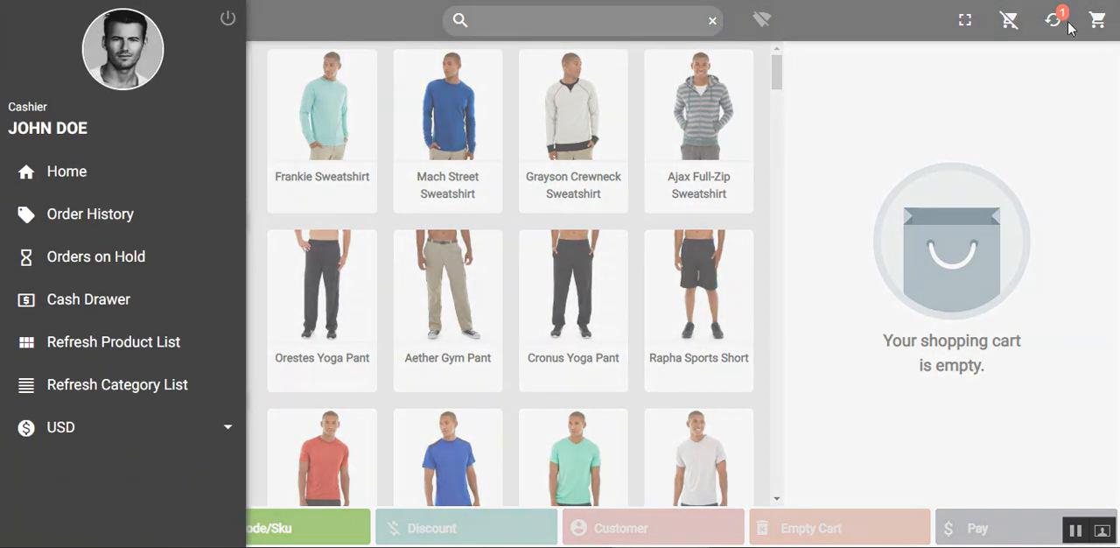
{"action": "left_click", "coordinate": [125, 226]}
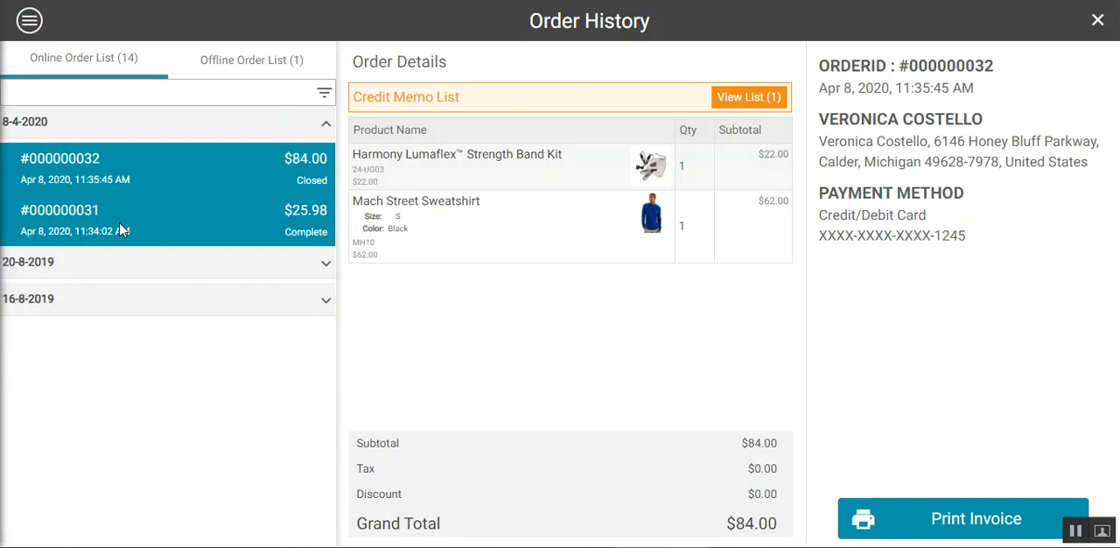
{"action": "left_click", "coordinate": [242, 63]}
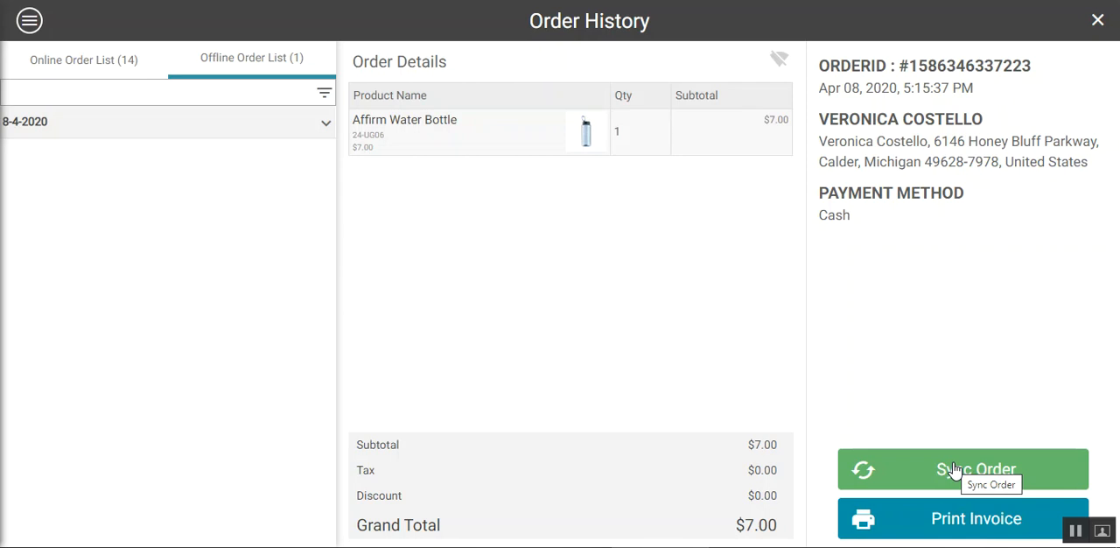
{"action": "left_click", "coordinate": [875, 477]}
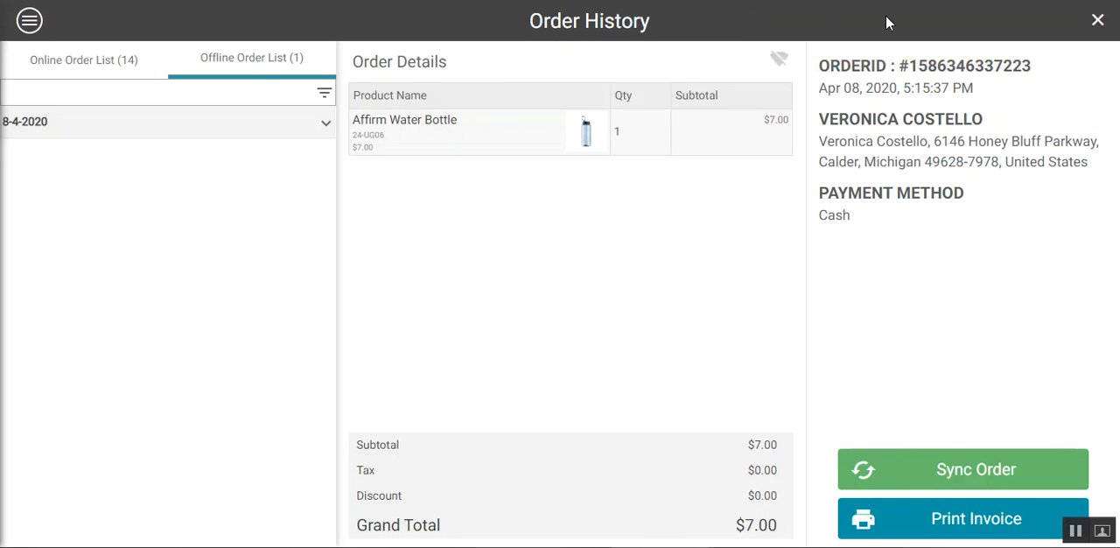
{"action": "left_click", "coordinate": [1095, 19]}
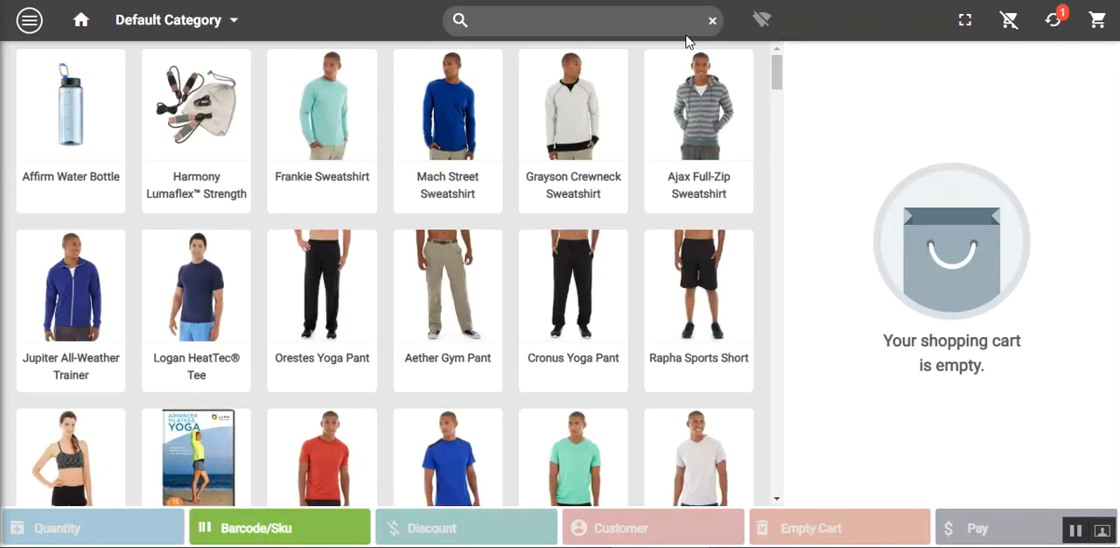
Bring the POS back online and sync the offline Affirm Water Bottle order from the order history
{"action": "left_click", "coordinate": [770, 22]}
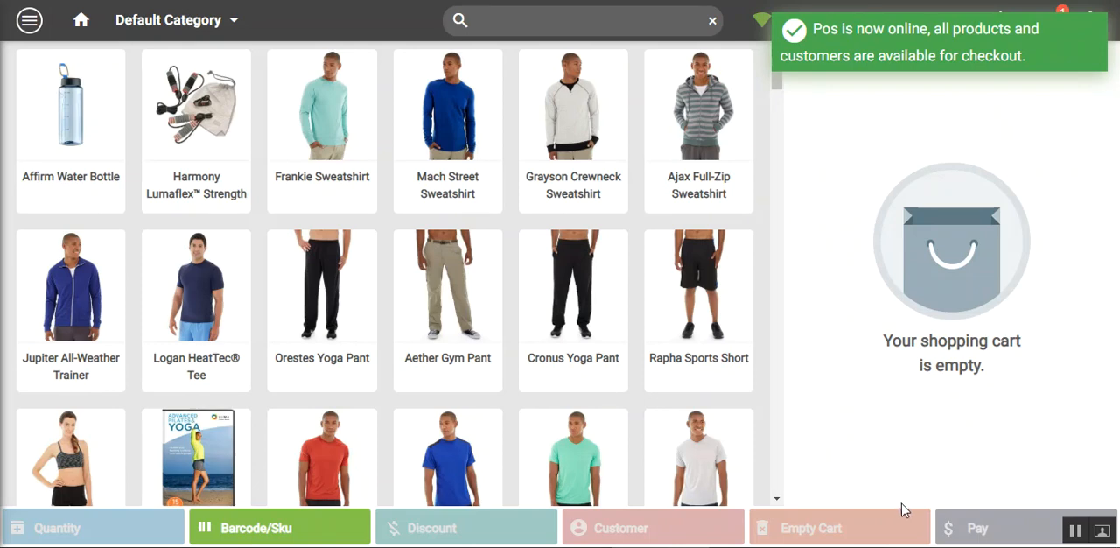
{"action": "left_click", "coordinate": [29, 19]}
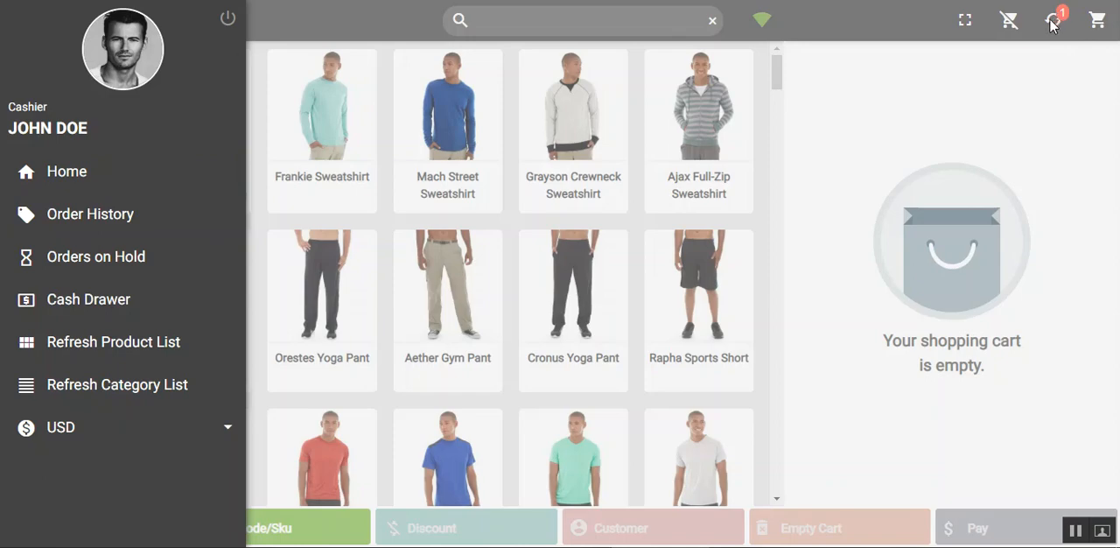
{"action": "left_click", "coordinate": [95, 218]}
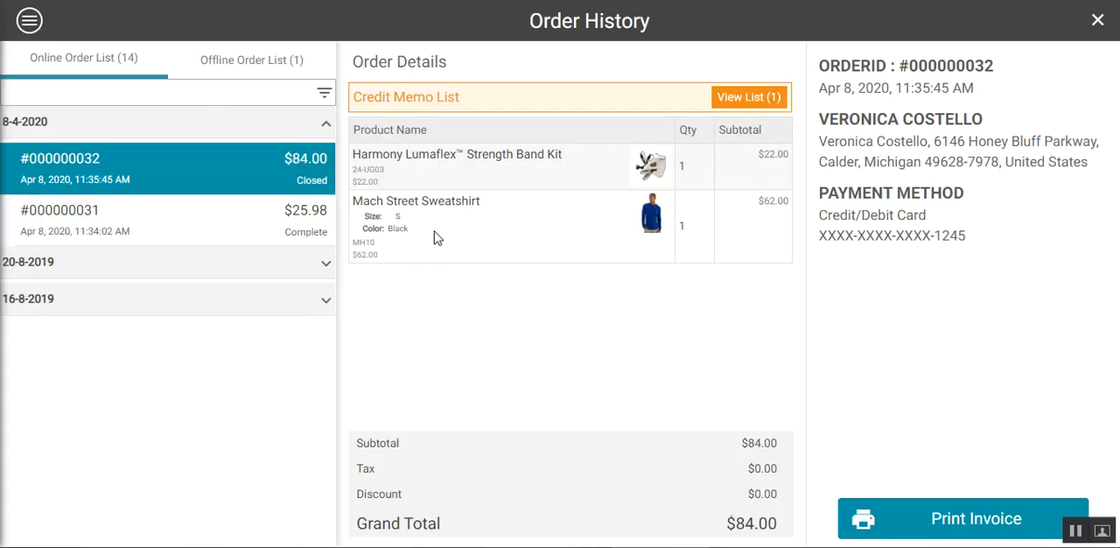
{"action": "left_click", "coordinate": [271, 60]}
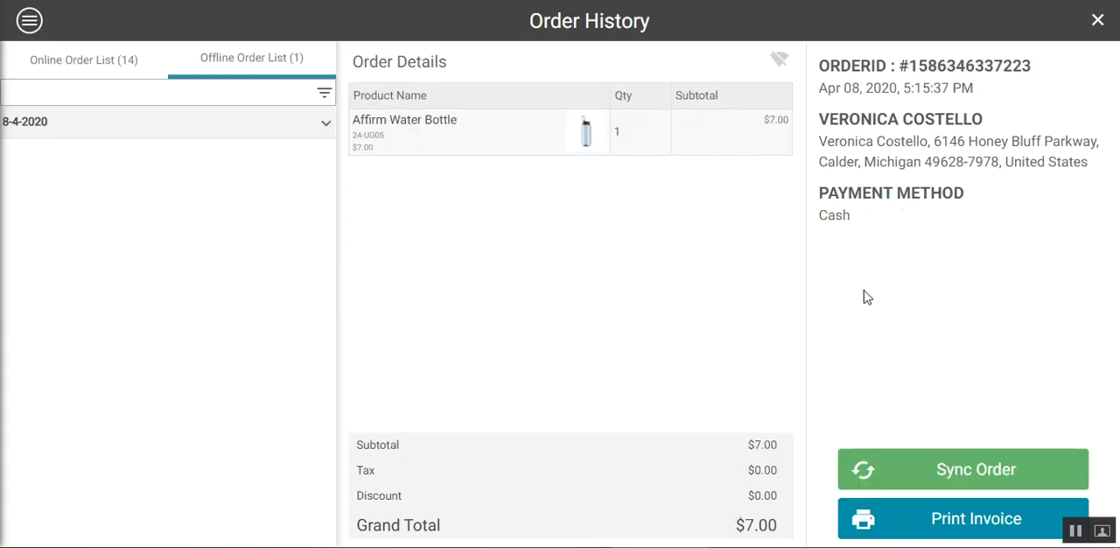
{"action": "left_click", "coordinate": [945, 477]}
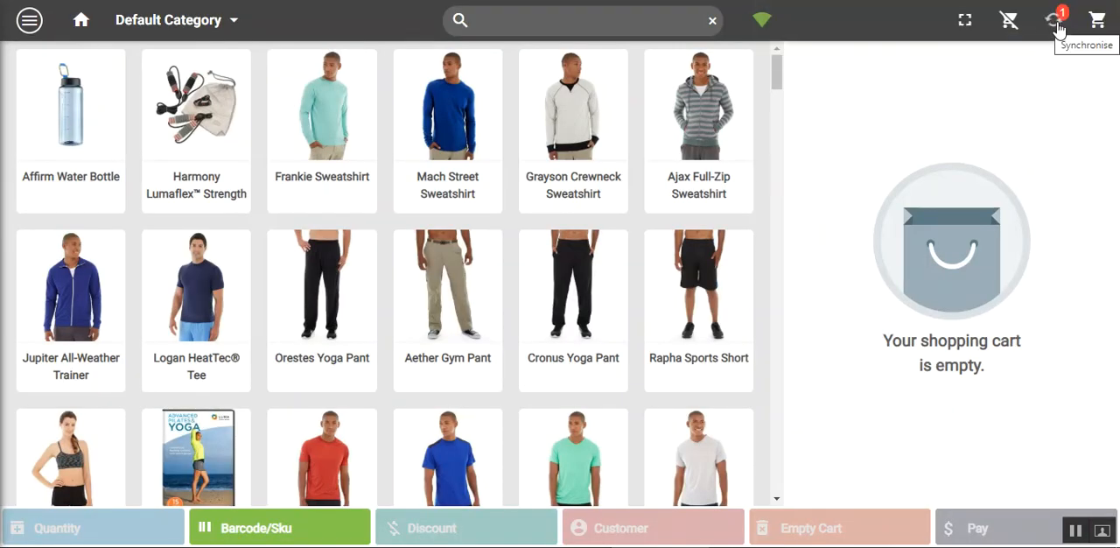
Check the online and offline order lists for the synced water bottle order, and close the order history
{"action": "left_click", "coordinate": [29, 19]}
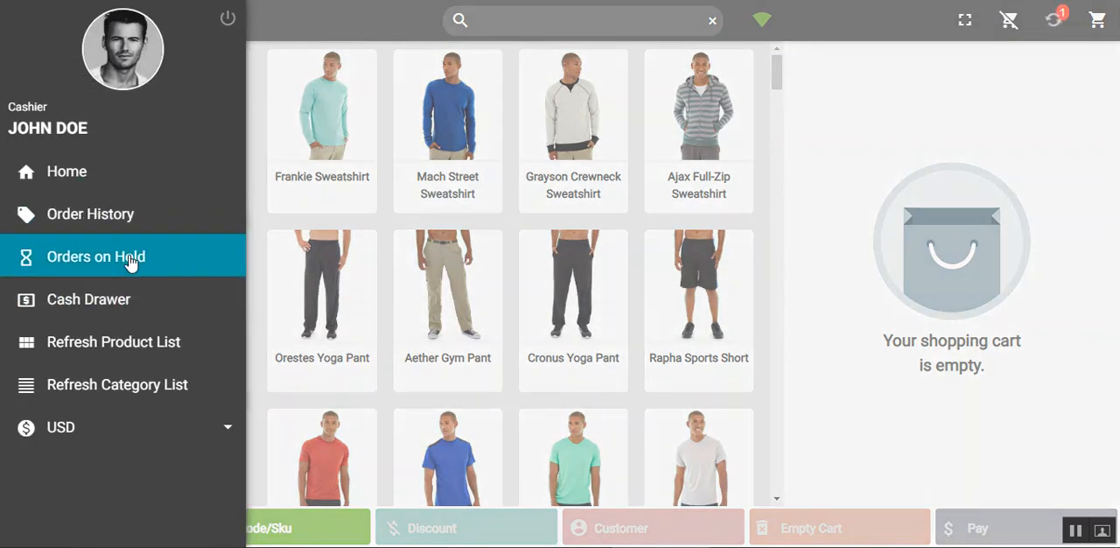
{"action": "left_click", "coordinate": [133, 217]}
{"action": "left_click", "coordinate": [132, 219]}
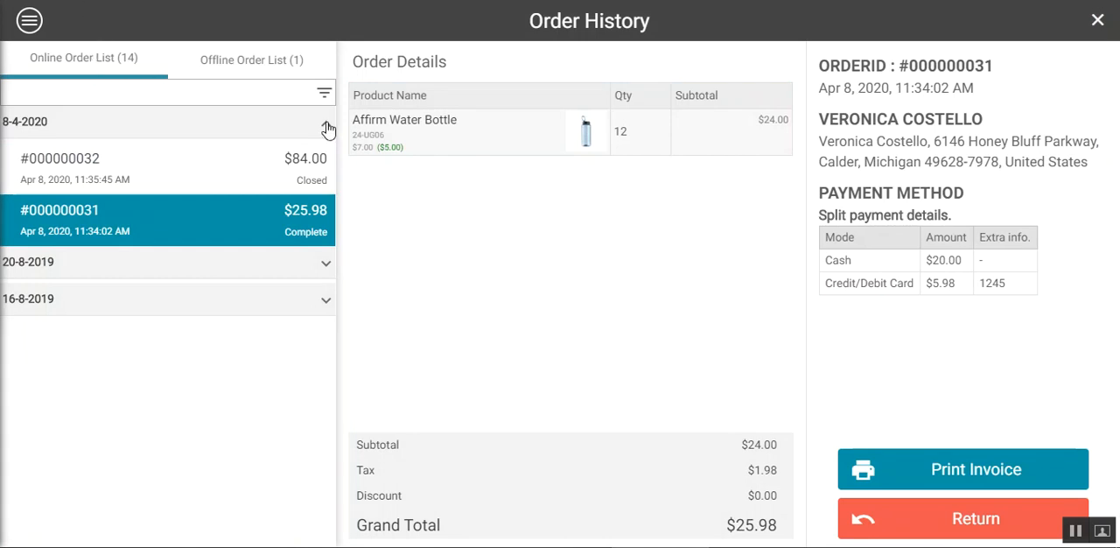
{"action": "left_click", "coordinate": [253, 54]}
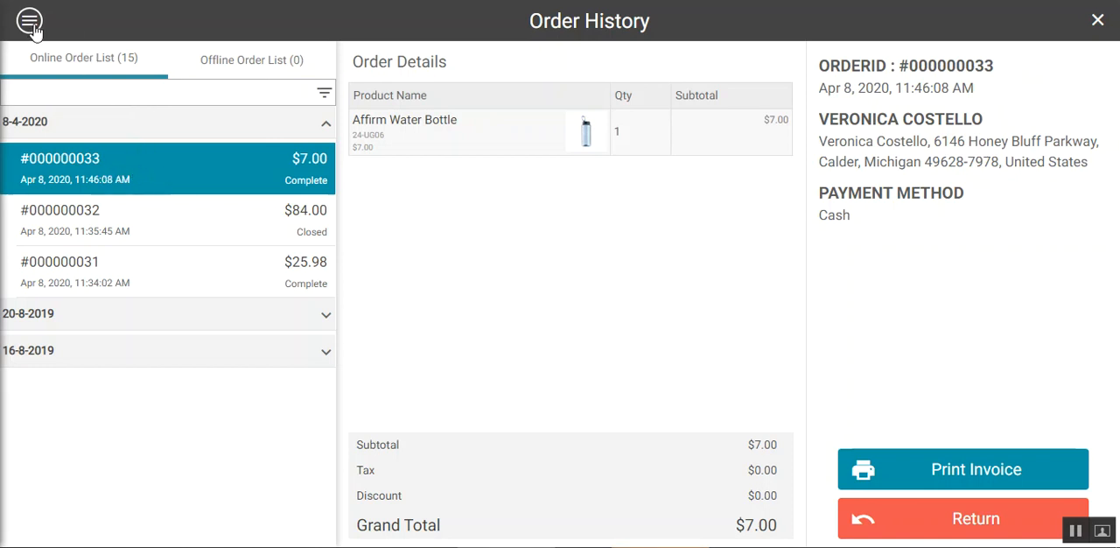
{"action": "left_click", "coordinate": [1098, 21]}
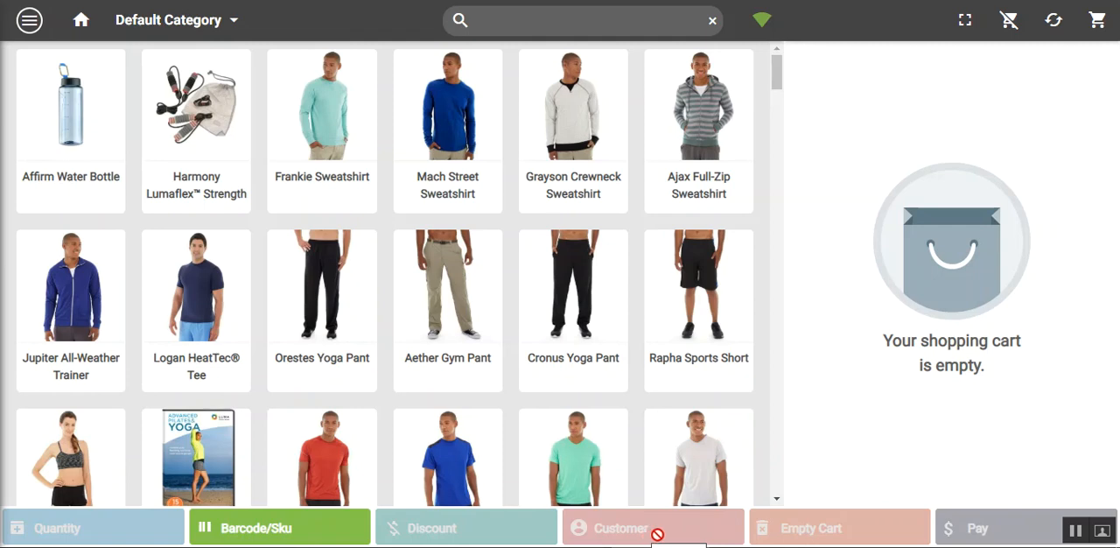
Add one Cronus Yoga Pant in size 32 and color Blue to the cart, and close its options
{"action": "left_click", "coordinate": [575, 392]}
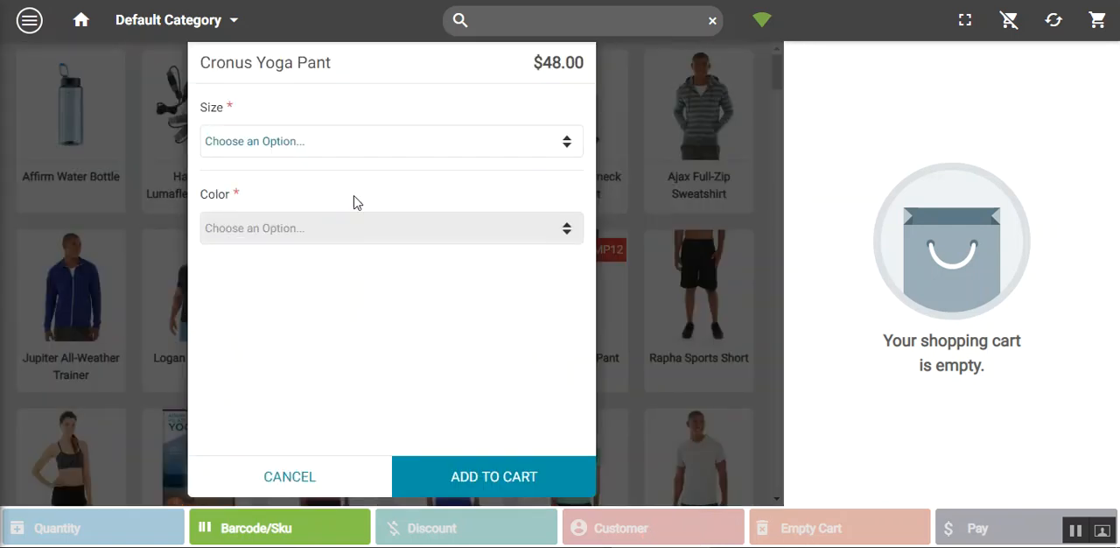
{"action": "left_click", "coordinate": [347, 142]}
{"action": "left_click", "coordinate": [315, 181]}
{"action": "left_click", "coordinate": [324, 226]}
{"action": "left_click", "coordinate": [290, 282]}
{"action": "left_click", "coordinate": [465, 474]}
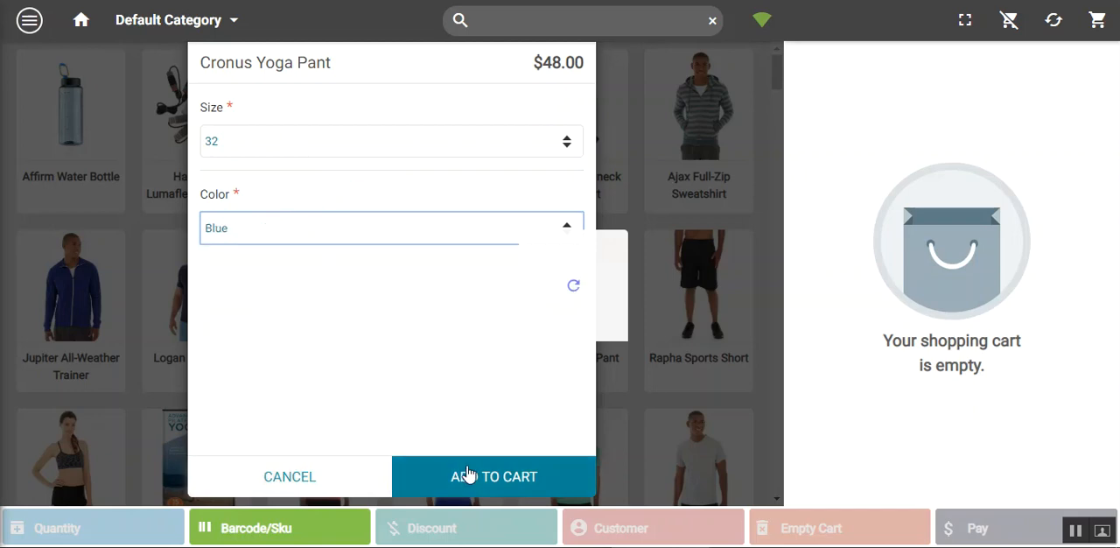
{"action": "left_click", "coordinate": [306, 471]}
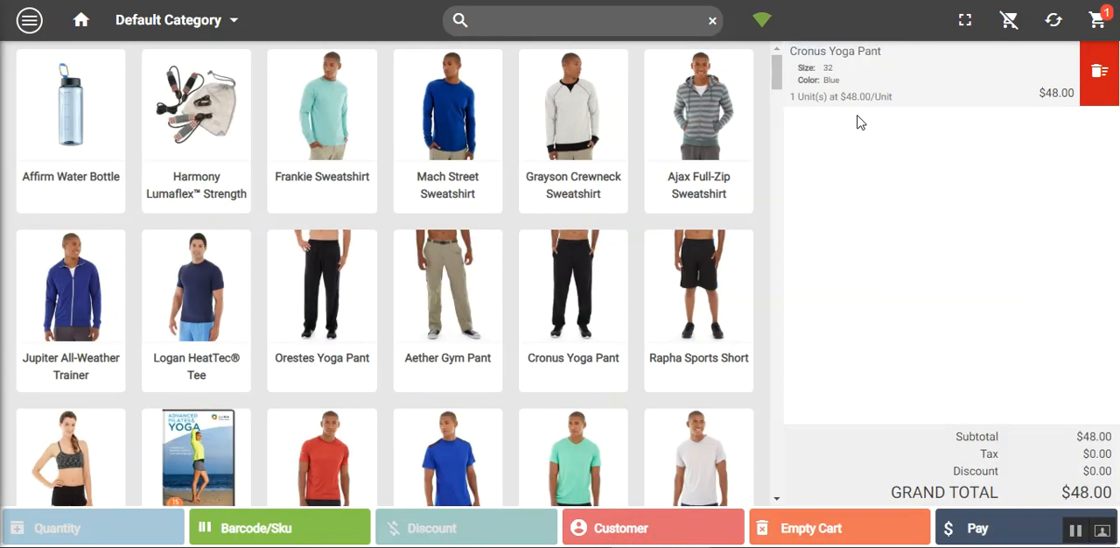
View the Fixed custom discount form for the yoga pant and the customer search, closing both without applying anything
{"action": "left_click", "coordinate": [857, 85]}
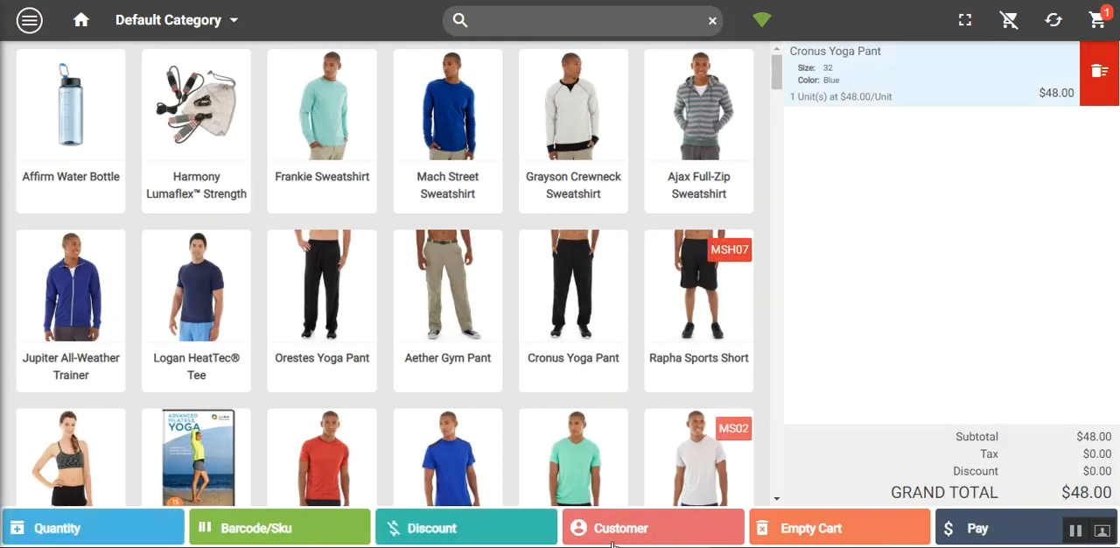
{"action": "left_click", "coordinate": [429, 530]}
{"action": "left_click", "coordinate": [367, 246]}
{"action": "left_click", "coordinate": [367, 245]}
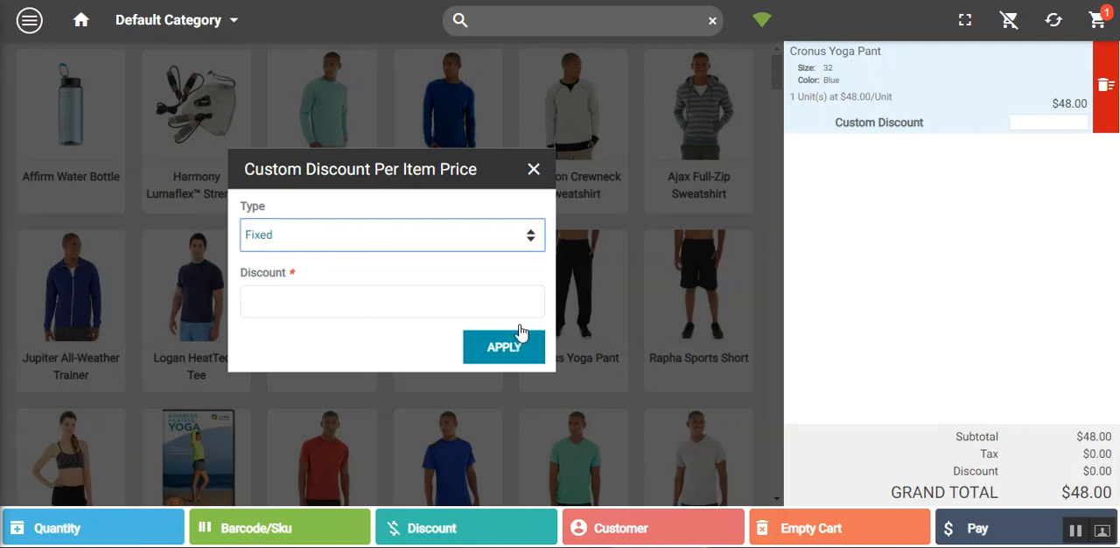
{"action": "left_click", "coordinate": [536, 170]}
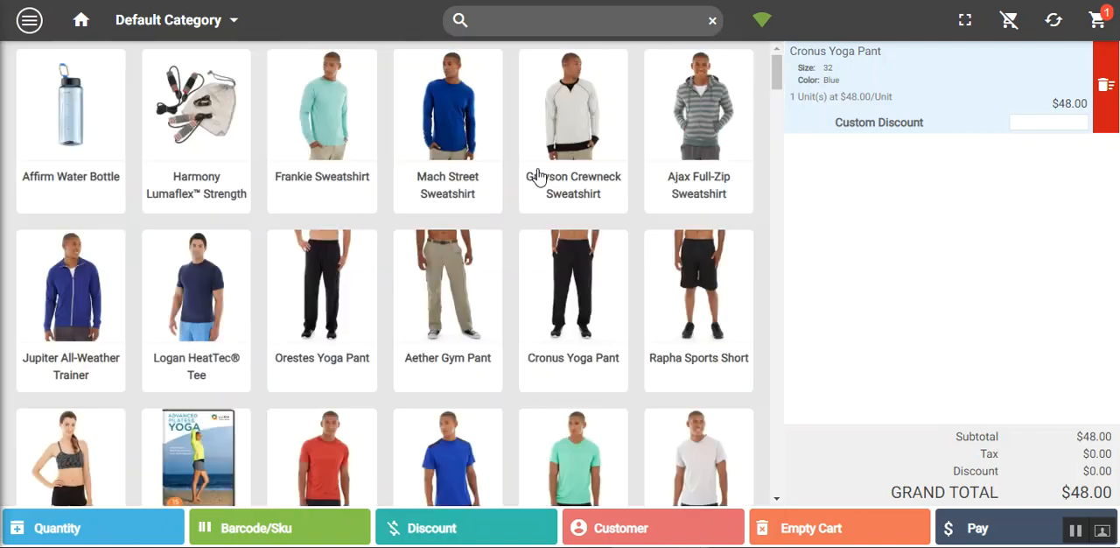
{"action": "left_click", "coordinate": [643, 532]}
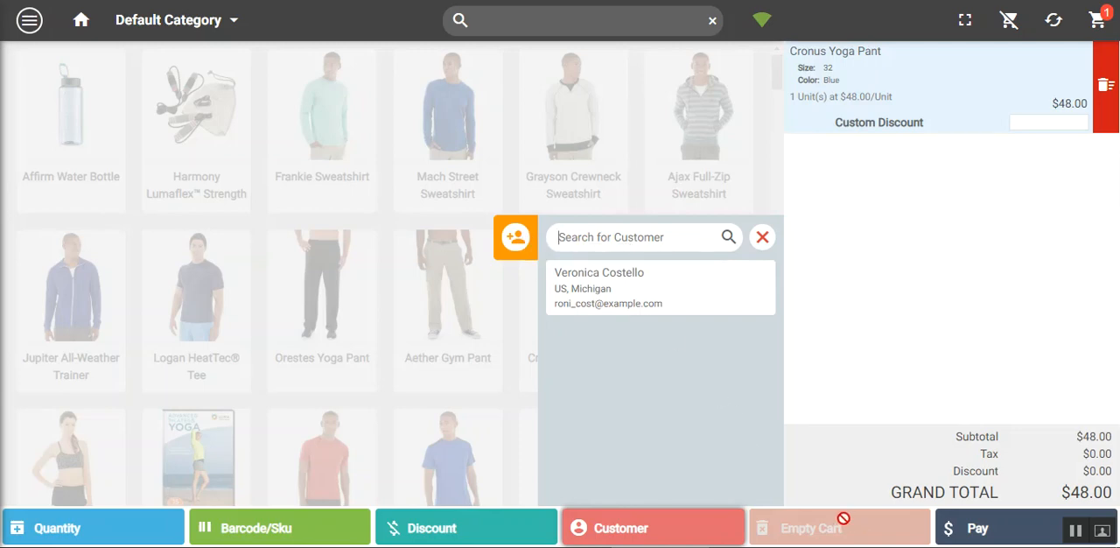
{"action": "left_click", "coordinate": [763, 237]}
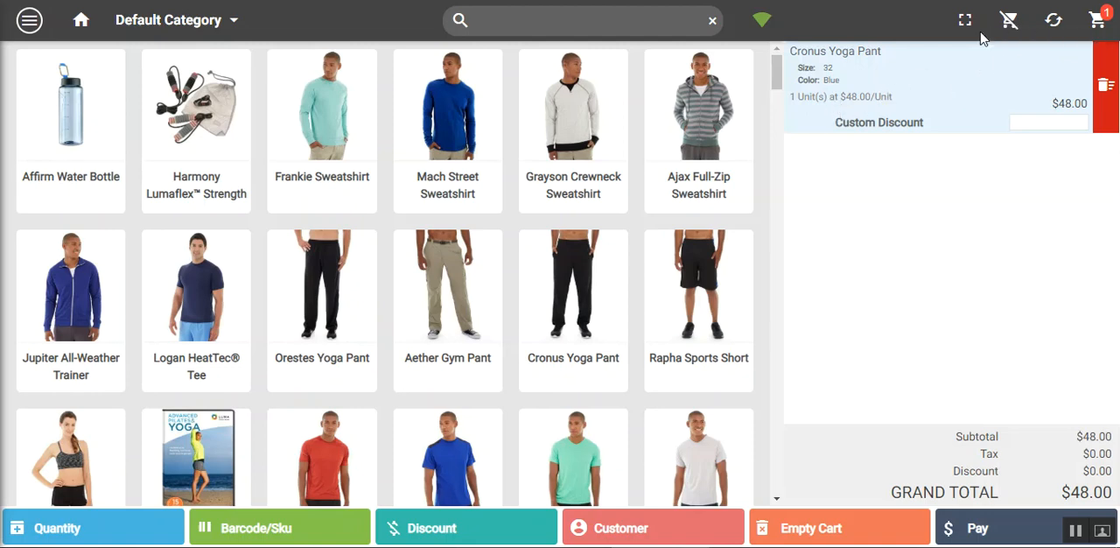
Put the yoga pant cart on hold with the note "sdfdfsfs"
{"action": "left_click", "coordinate": [1011, 29]}
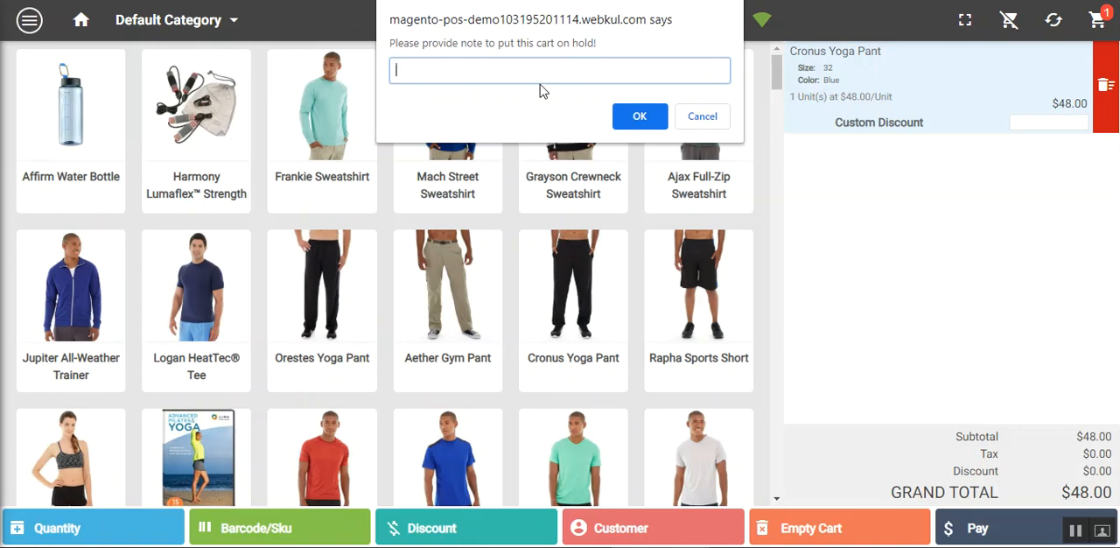
{"action": "type", "text": "sdfdfsfs"}
{"action": "left_click", "coordinate": [652, 117]}
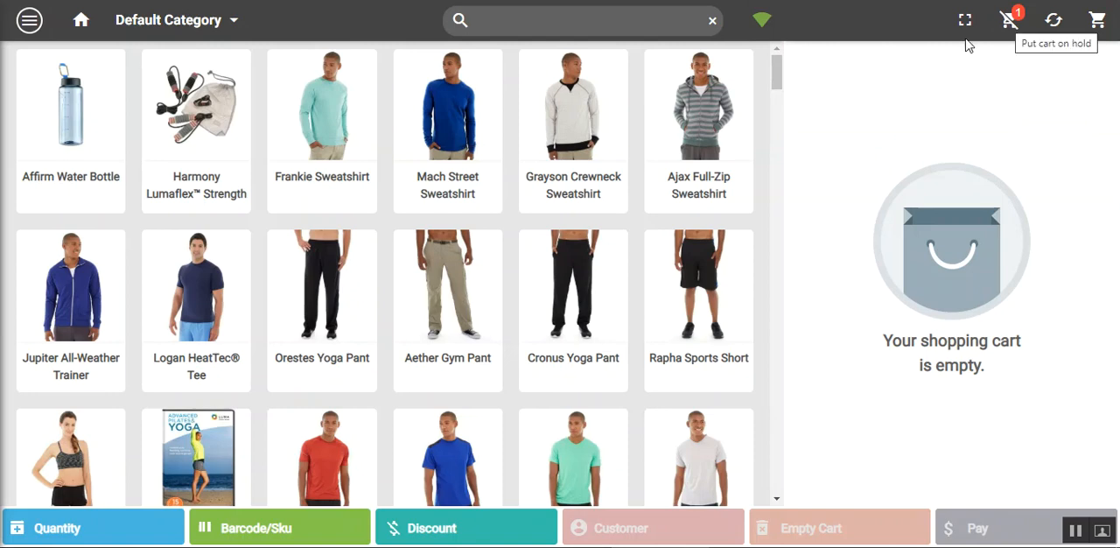
Add a Grayson Crewneck Sweatshirt in size S and color White to the cart, and remove it again
{"action": "left_click", "coordinate": [540, 145]}
{"action": "left_click", "coordinate": [430, 138]}
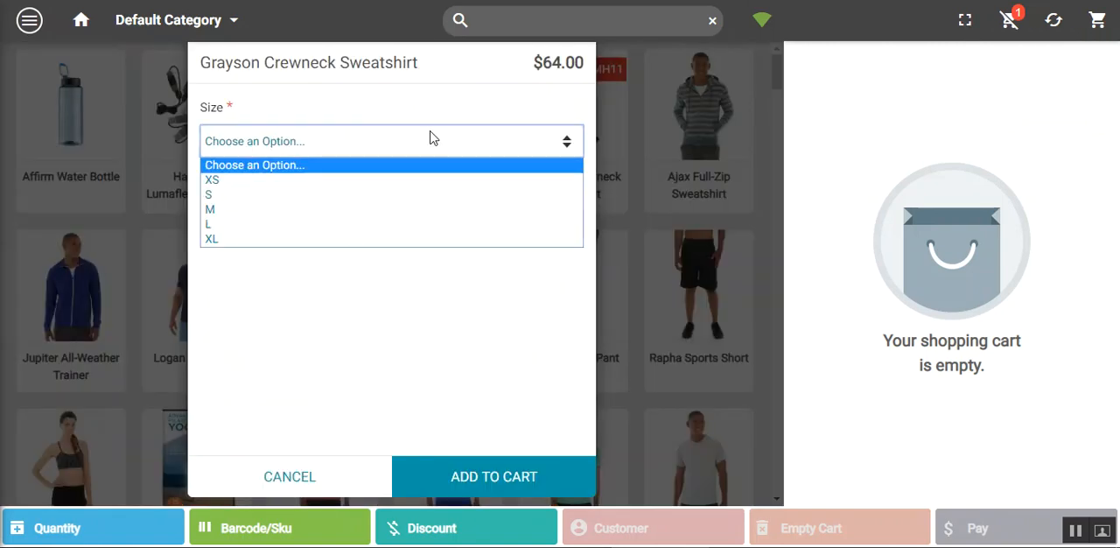
{"action": "left_click", "coordinate": [348, 195]}
{"action": "left_click", "coordinate": [466, 228]}
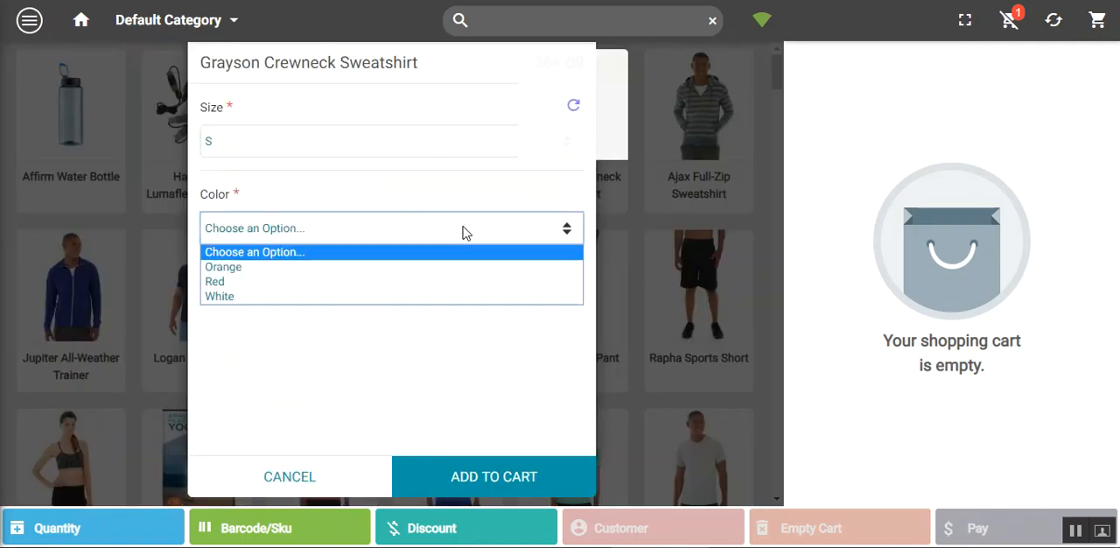
{"action": "left_click", "coordinate": [342, 298]}
{"action": "left_click", "coordinate": [499, 478]}
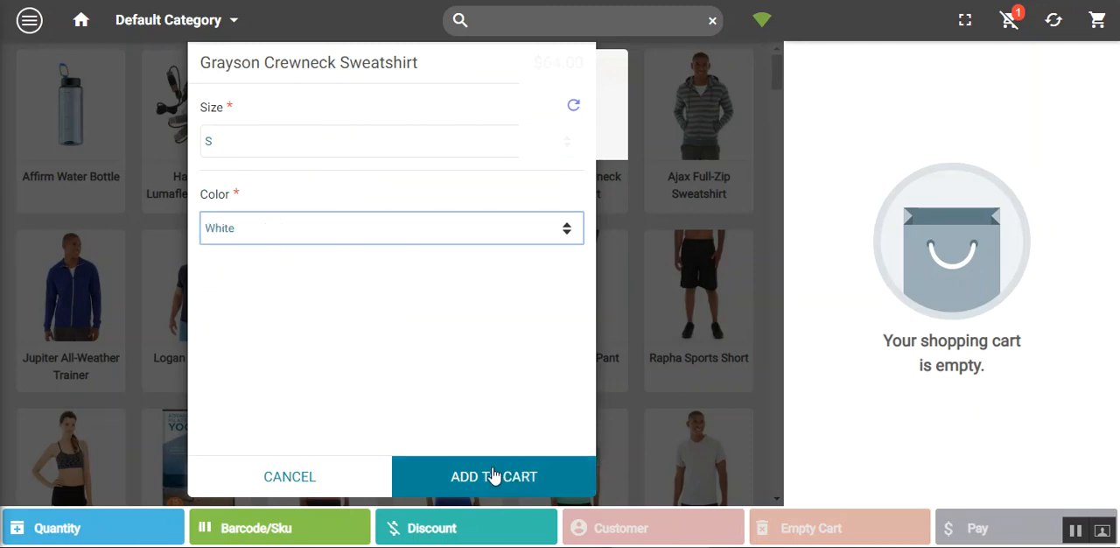
{"action": "left_click", "coordinate": [290, 478]}
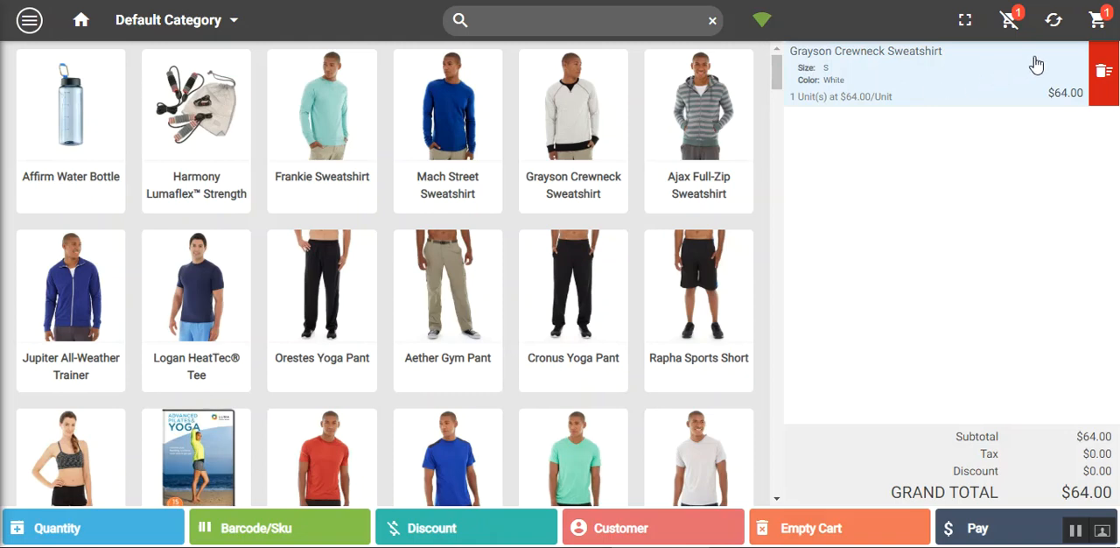
{"action": "left_click", "coordinate": [1105, 81]}
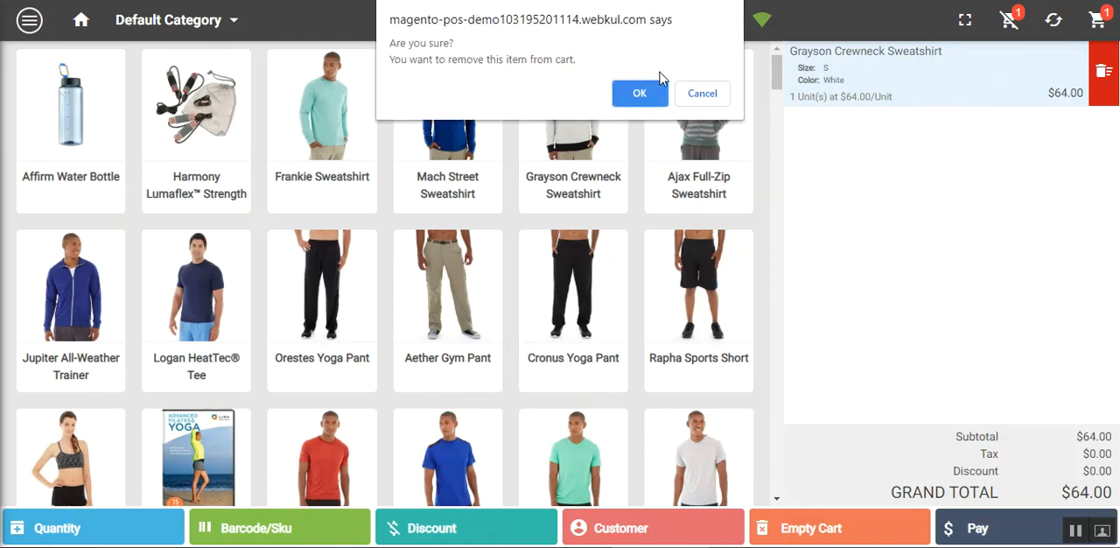
{"action": "left_click", "coordinate": [644, 94]}
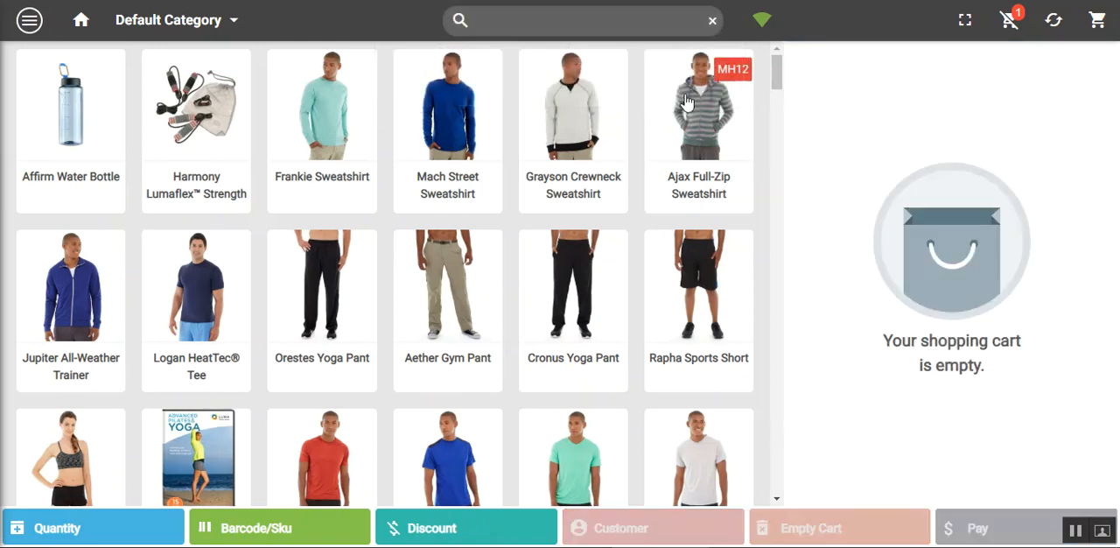
Re-cart the held Cronus Yoga Pant order from the orders on hold and accept the confirmation
{"action": "left_click", "coordinate": [1005, 25]}
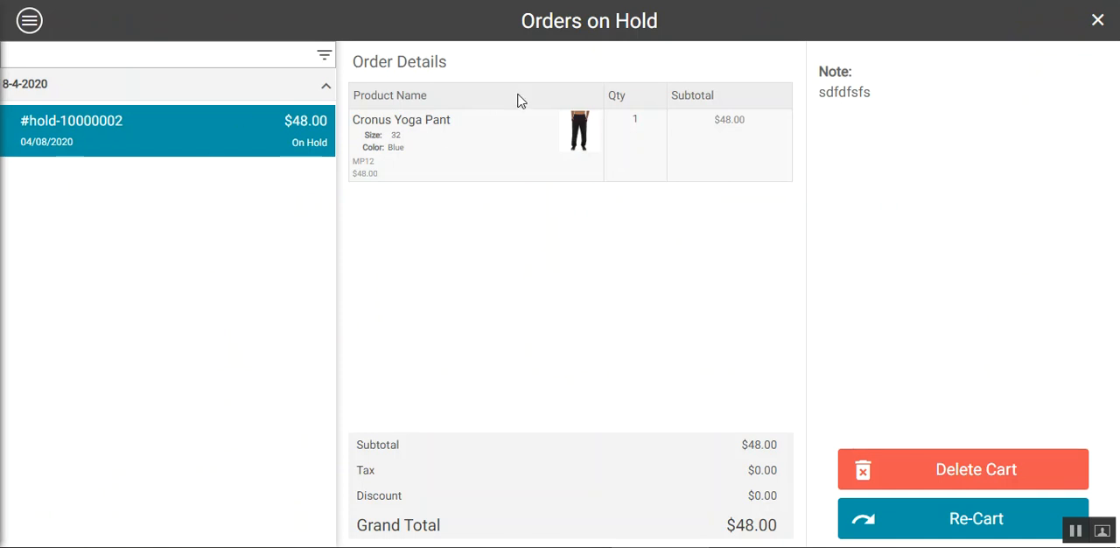
{"action": "left_click", "coordinate": [935, 520]}
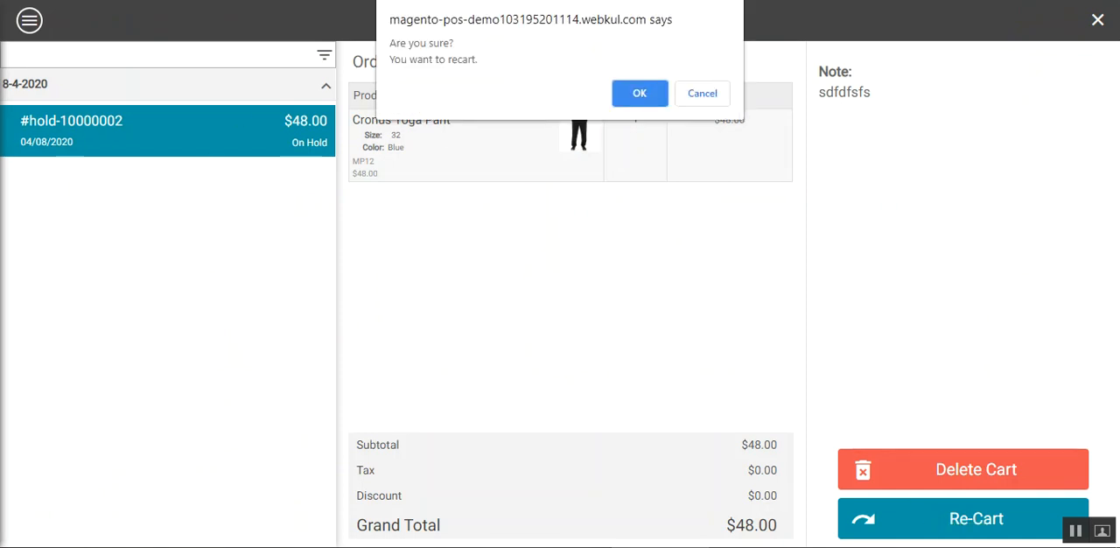
{"action": "left_click", "coordinate": [640, 94]}
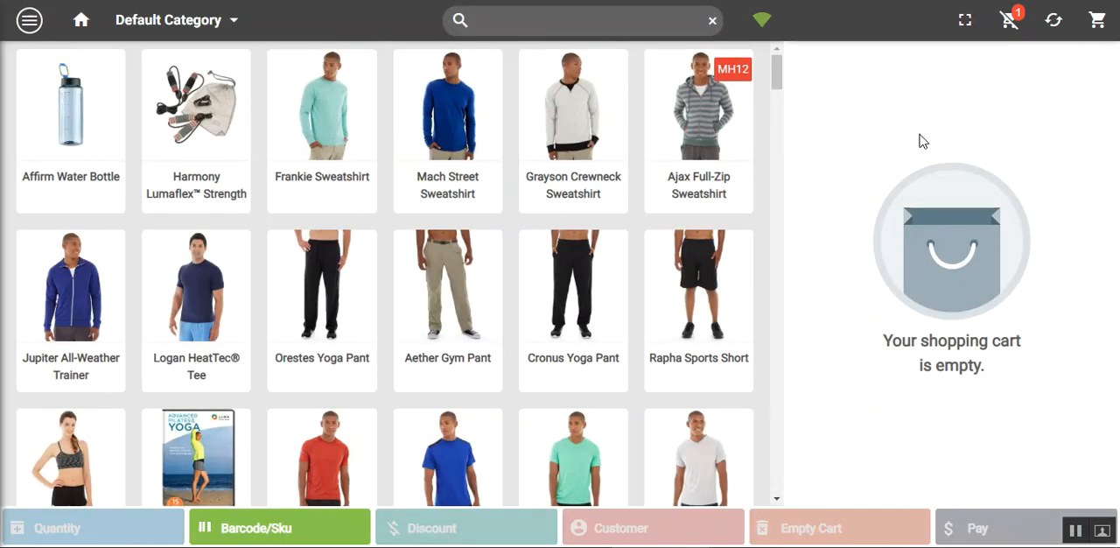